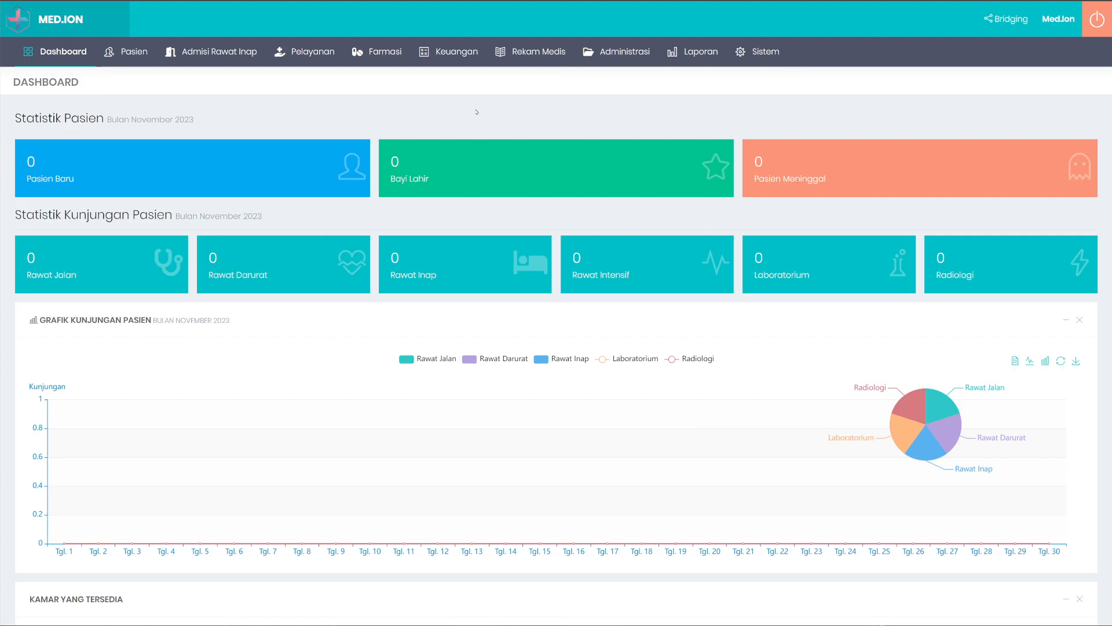
- Open the laboratory examination list from the service tariff administration
{"action": "left_click", "coordinate": [617, 52]}
{"action": "mouse_move", "coordinate": [614, 102]}
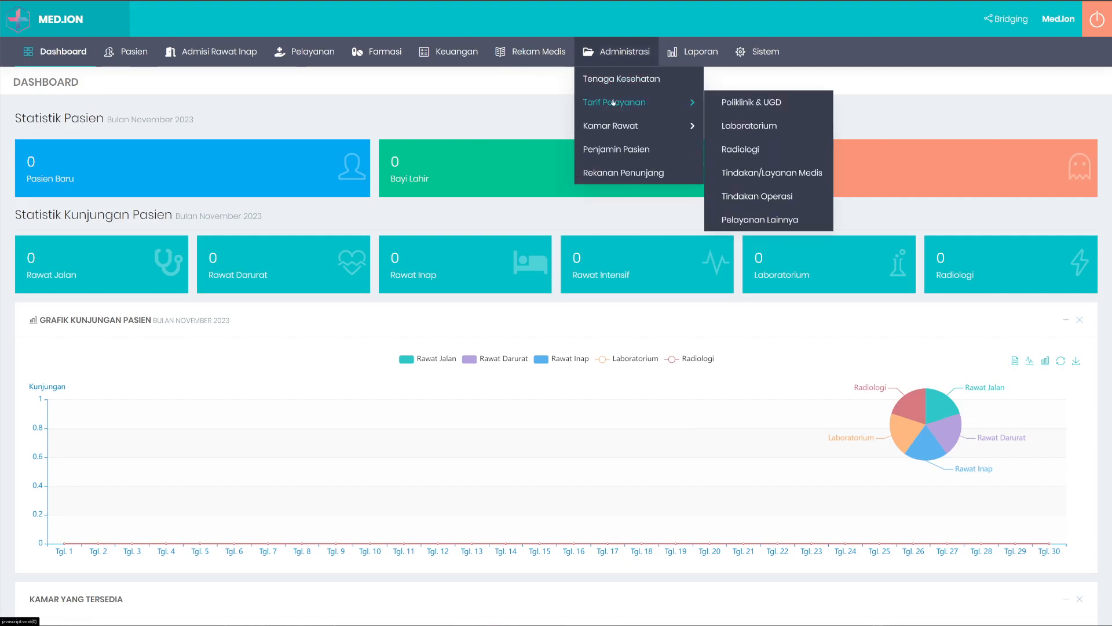
{"action": "left_click", "coordinate": [756, 128]}
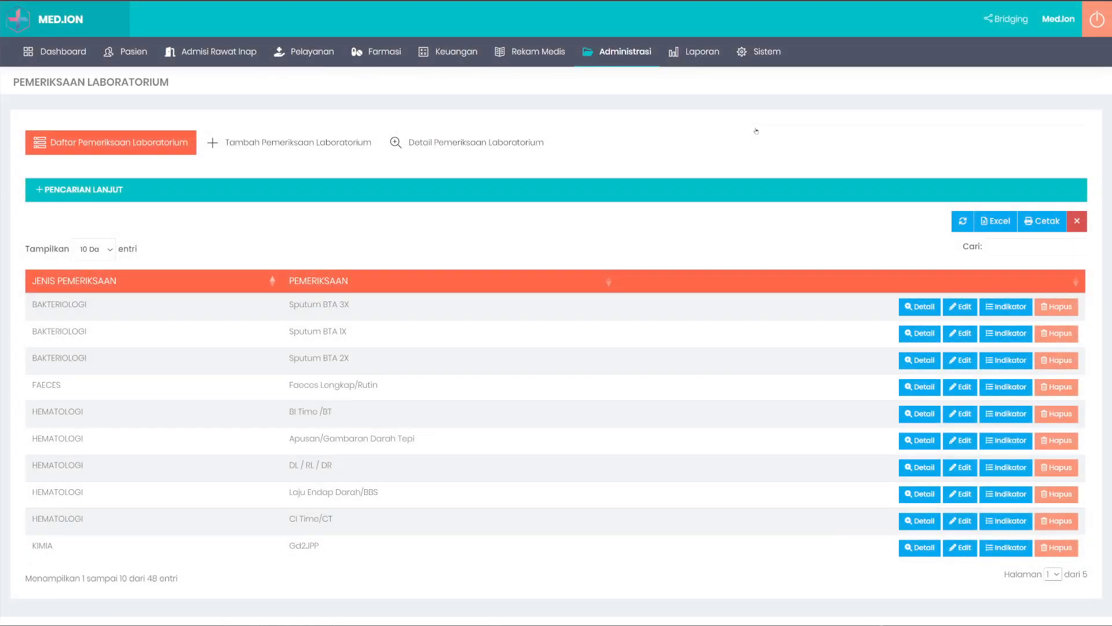
{"action": "scroll", "coordinate": [521, 305], "scroll_direction": "down", "scroll_amount": 1}
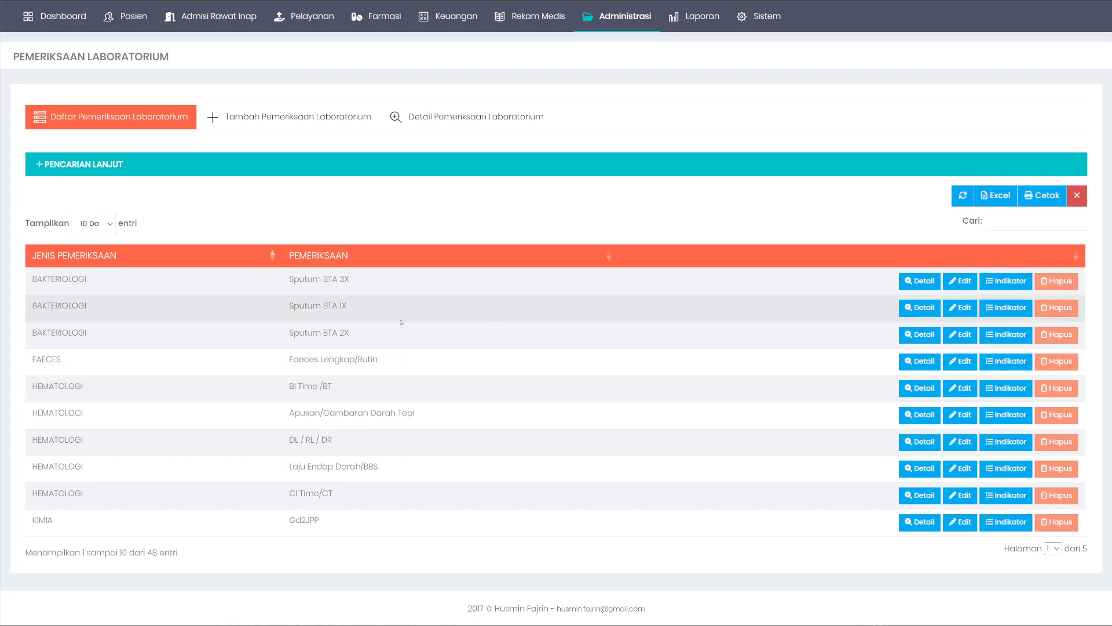
- Search the laboratory examination list for "darah rutin"
{"action": "left_click", "coordinate": [1042, 220]}
{"action": "type", "text": "darah rutin"}
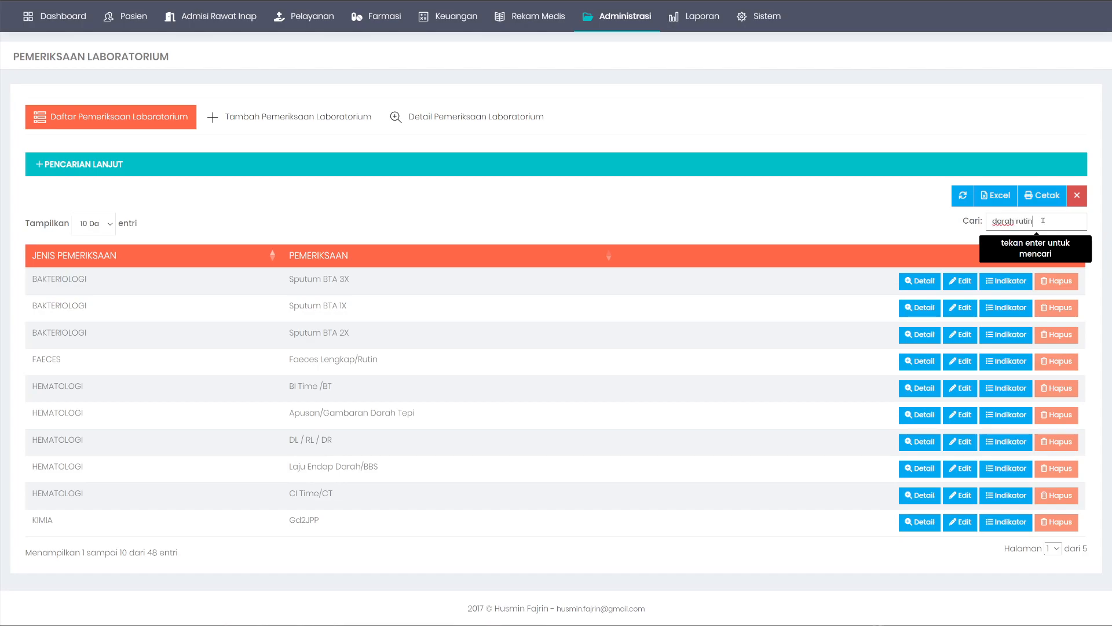
{"action": "key", "text": "Return"}
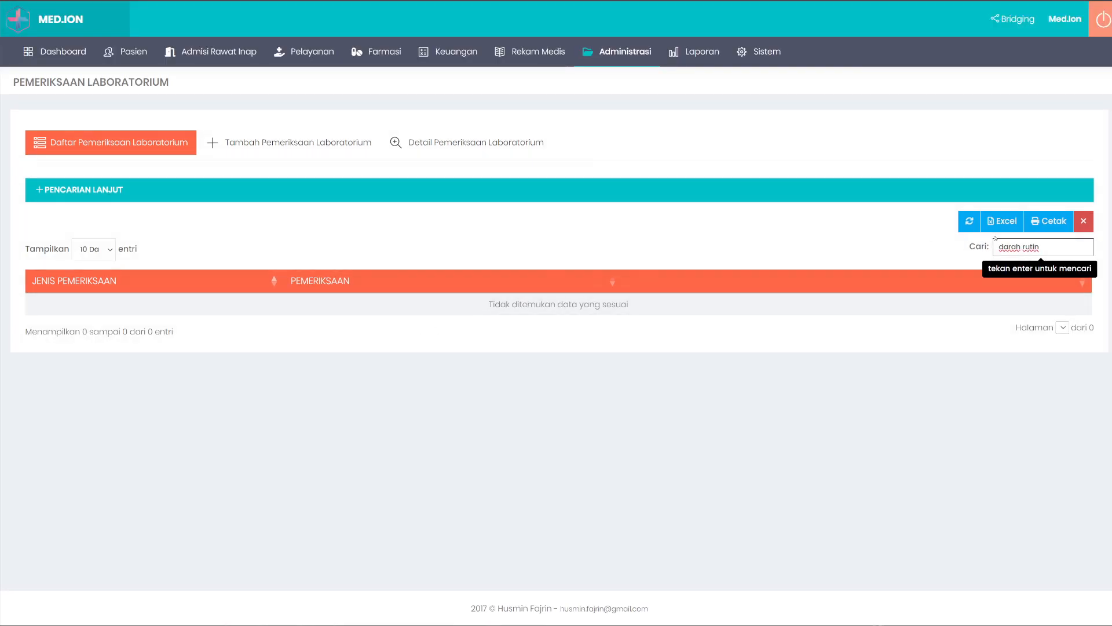
- Shorten the search term to "dara" and search the laboratory examinations again
{"action": "key", "text": "BackSpace"}
{"action": "key", "text": "Delete"}
{"action": "key", "text": "Delete"}
{"action": "key", "text": "Delete"}
{"action": "key", "text": "Delete"}
{"action": "key", "text": "Delete"}
{"action": "key", "text": "Delete"}
{"action": "key", "text": "Return"}
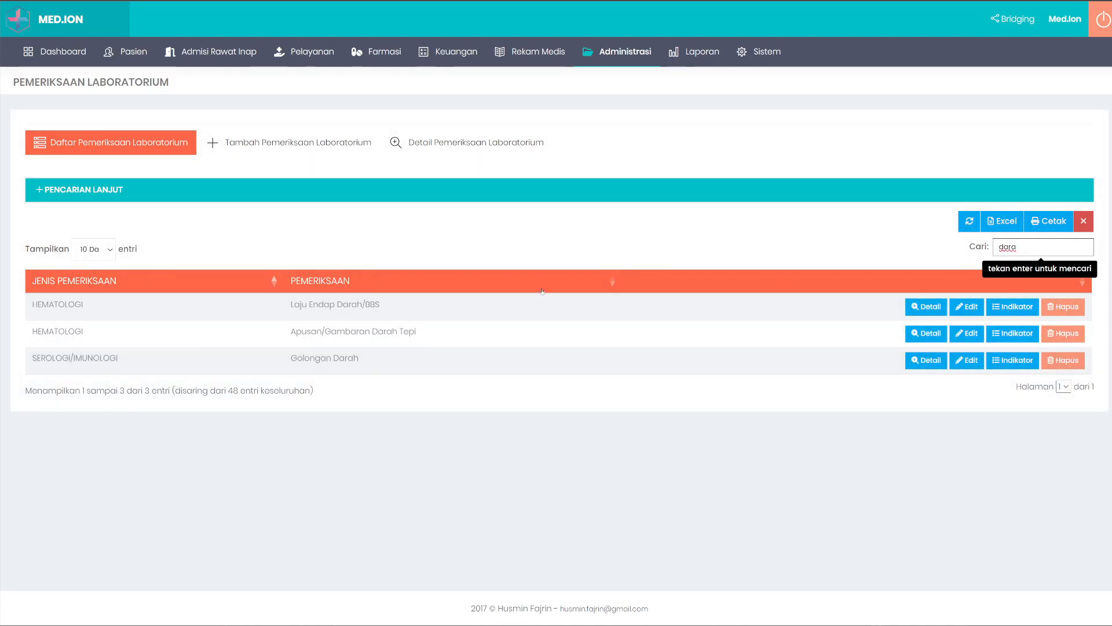
- Clear the search term and reload the full laboratory examination list
{"action": "key", "text": "BackSpace"}
{"action": "key", "text": "BackSpace"}
{"action": "key", "text": "BackSpace"}
{"action": "key", "text": "BackSpace"}
{"action": "key", "text": "Return"}
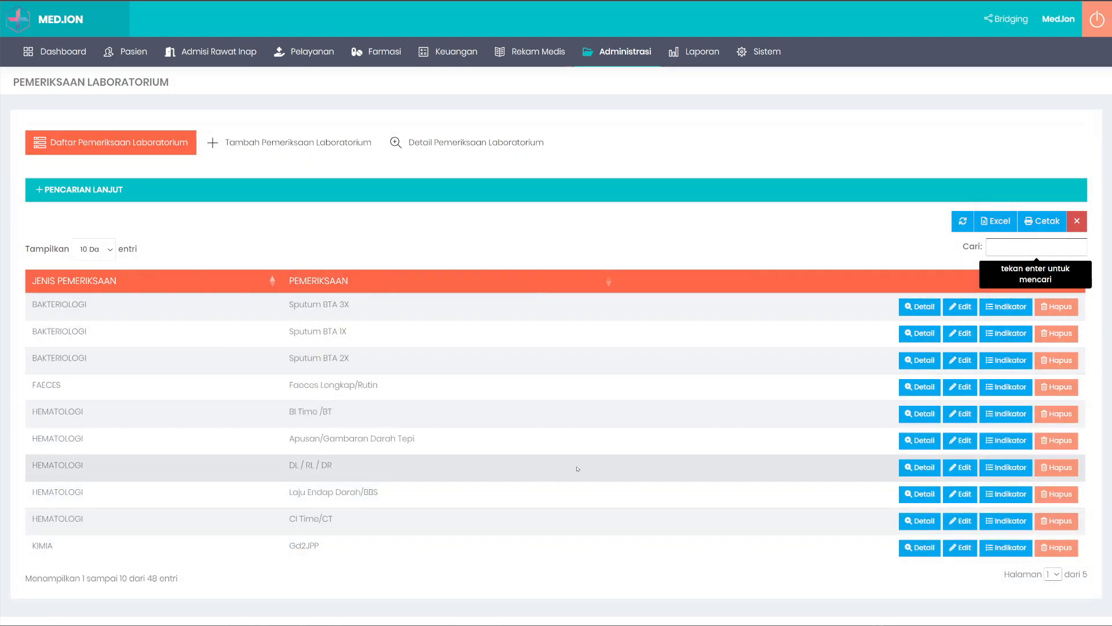
- Examine the indicators, units and reference values of the DL / RL / DR examination, and open its list of other indicators
{"action": "left_click", "coordinate": [920, 467]}
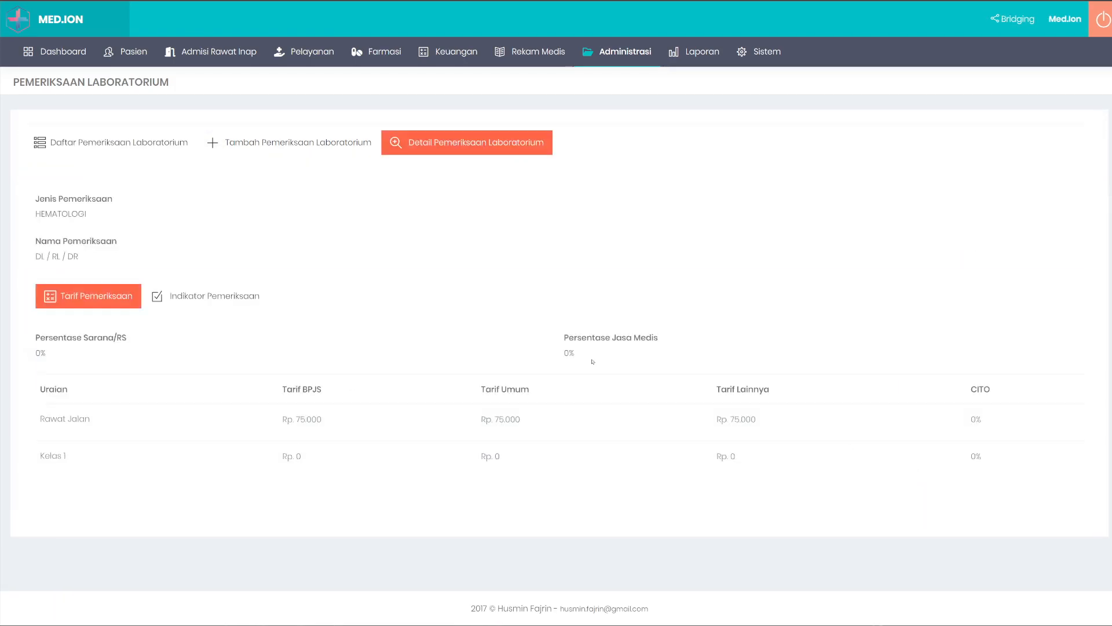
{"action": "left_click", "coordinate": [196, 291]}
{"action": "scroll", "coordinate": [305, 322], "scroll_direction": "down", "scroll_amount": 3}
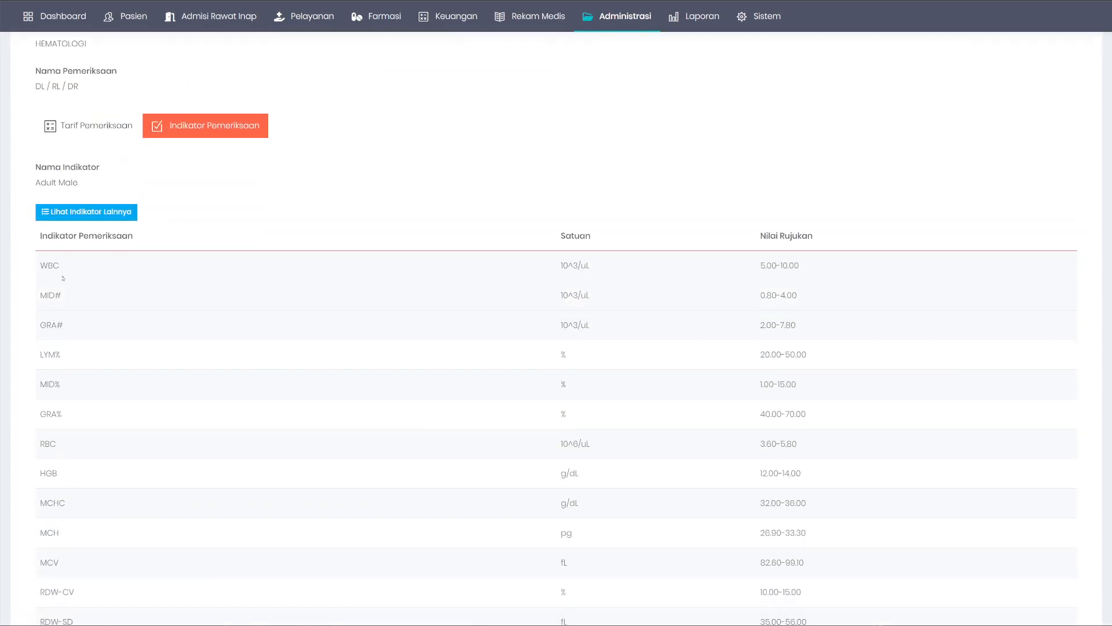
{"action": "scroll", "coordinate": [56, 291], "scroll_direction": "down", "scroll_amount": 3}
{"action": "scroll", "coordinate": [219, 412], "scroll_direction": "up", "scroll_amount": 2}
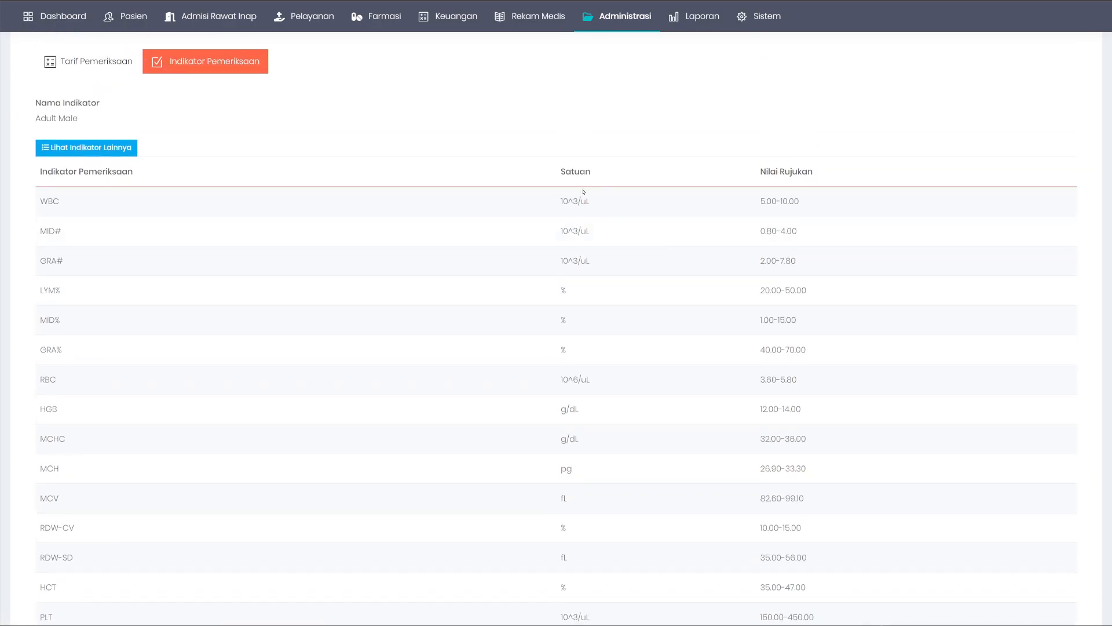
{"action": "scroll", "coordinate": [753, 377], "scroll_direction": "down", "scroll_amount": 2}
{"action": "scroll", "coordinate": [658, 439], "scroll_direction": "up", "scroll_amount": 2}
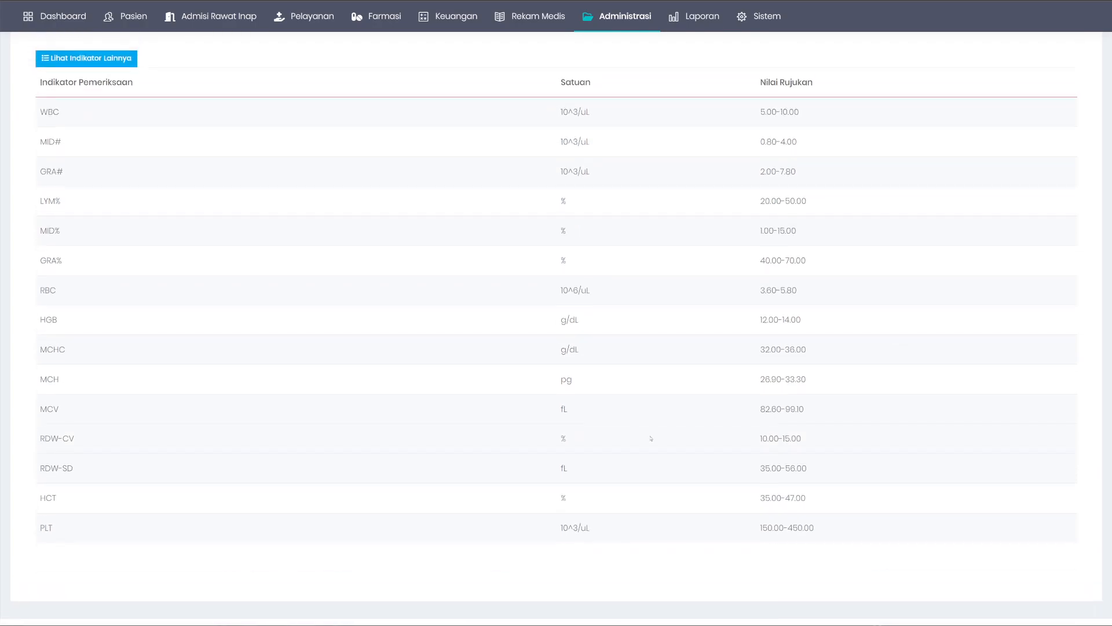
{"action": "scroll", "coordinate": [172, 405], "scroll_direction": "up", "scroll_amount": 2}
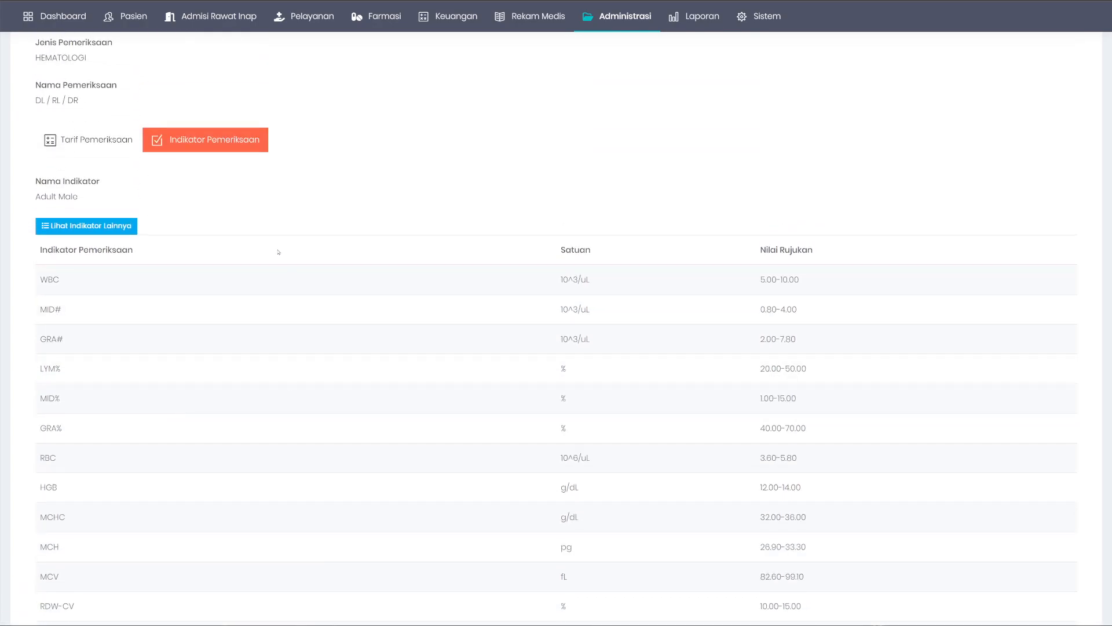
{"action": "left_click", "coordinate": [102, 226]}
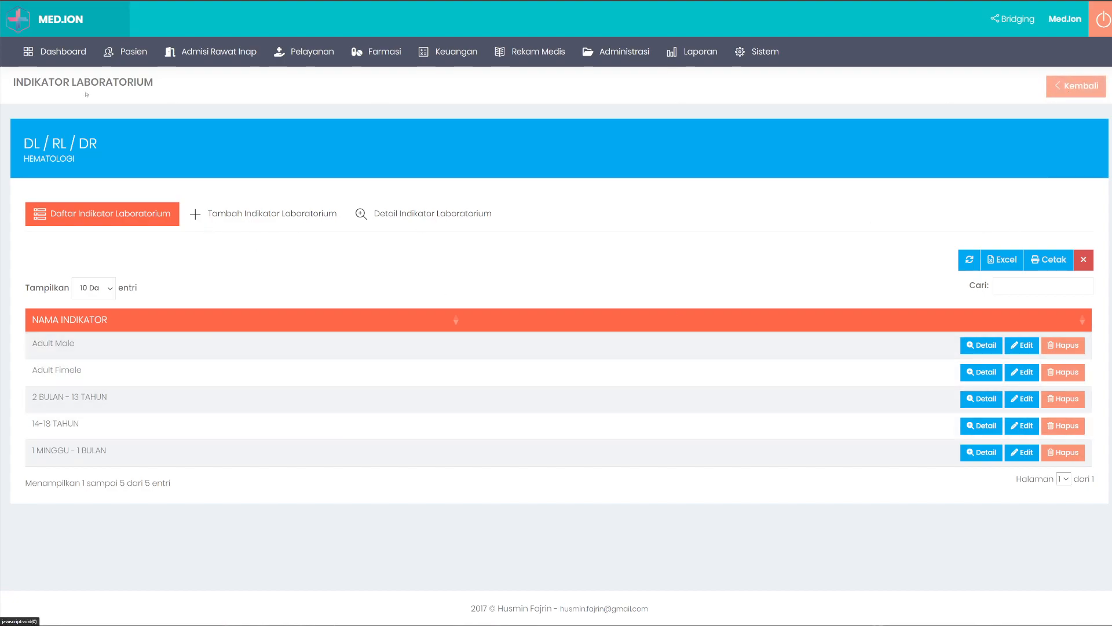
- Return to the laboratory tariff examinations and open the form for adding a new one
{"action": "mouse_move", "coordinate": [617, 52]}
{"action": "mouse_move", "coordinate": [624, 101]}
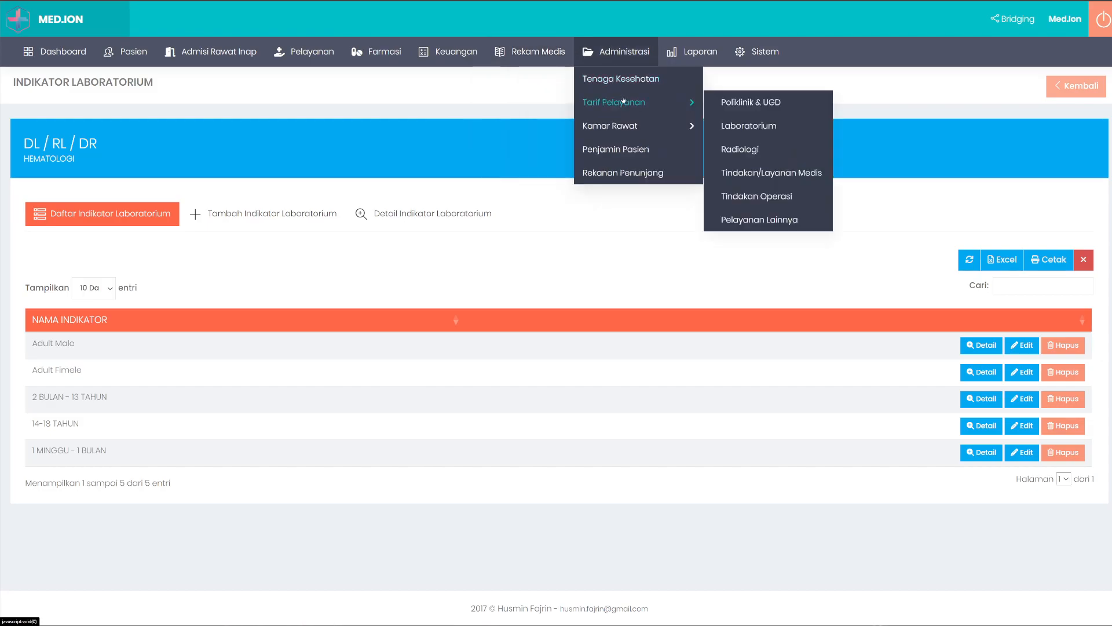
{"action": "left_click", "coordinate": [749, 126]}
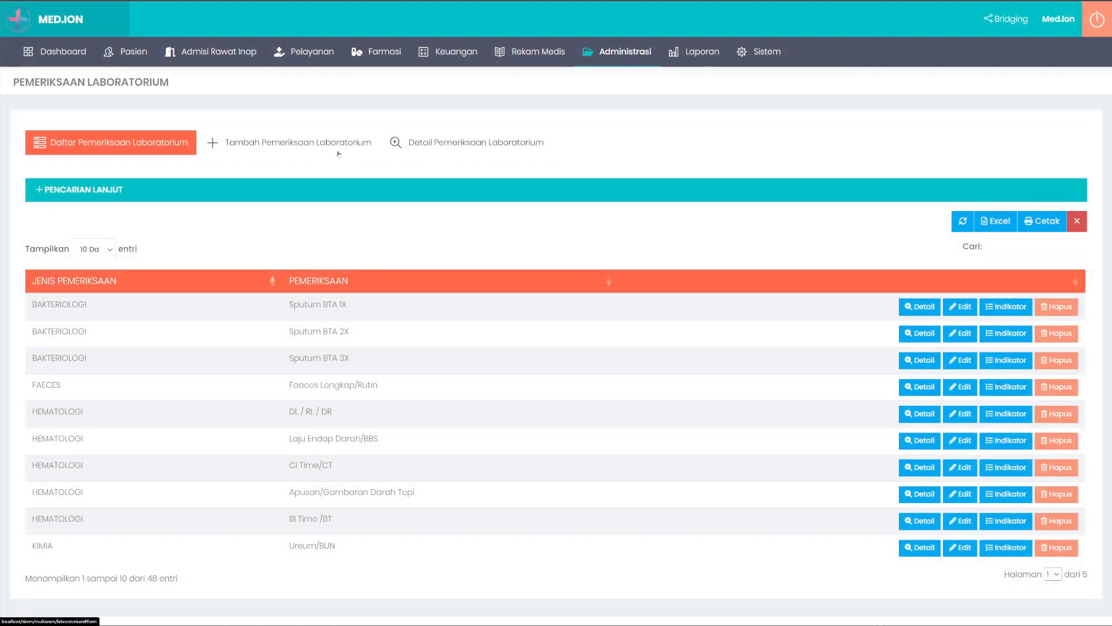
{"action": "left_click", "coordinate": [340, 154]}
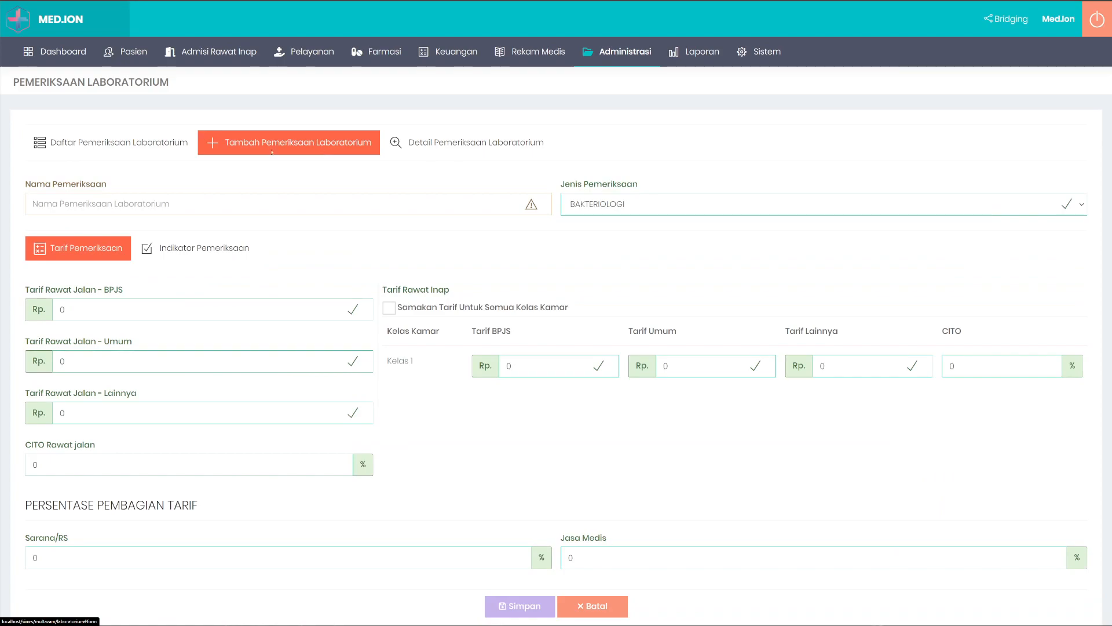
- Name the new examination "Periksa Lab" and set its examination type to KIMIA
{"action": "left_click", "coordinate": [115, 200]}
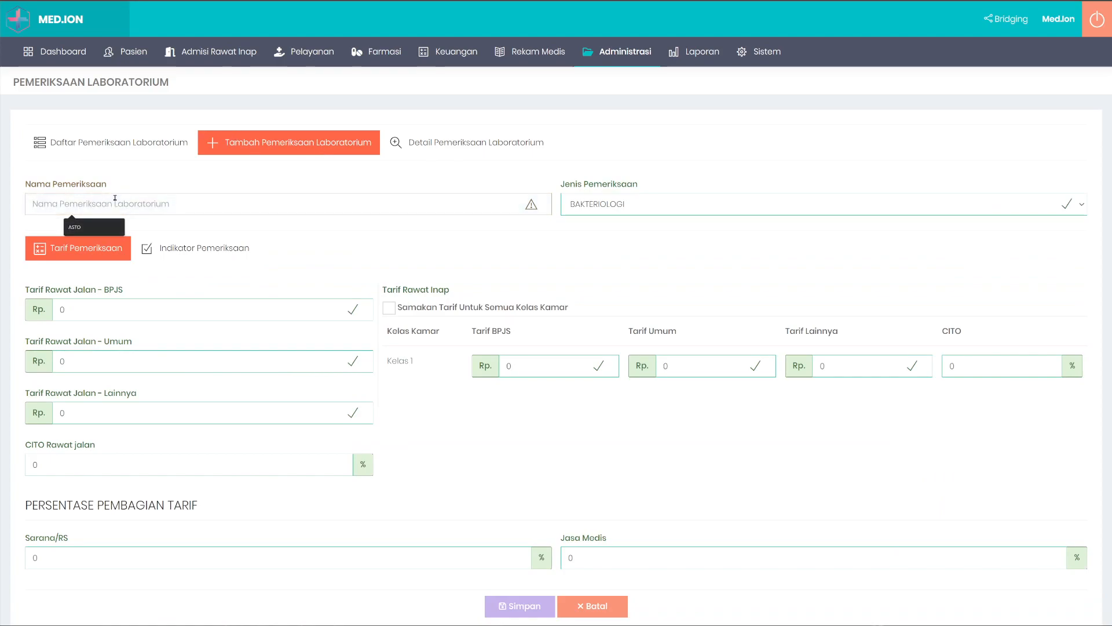
{"action": "type", "text": "P"}
{"action": "key", "text": "BackSpace"}
{"action": "type", "text": "Per"}
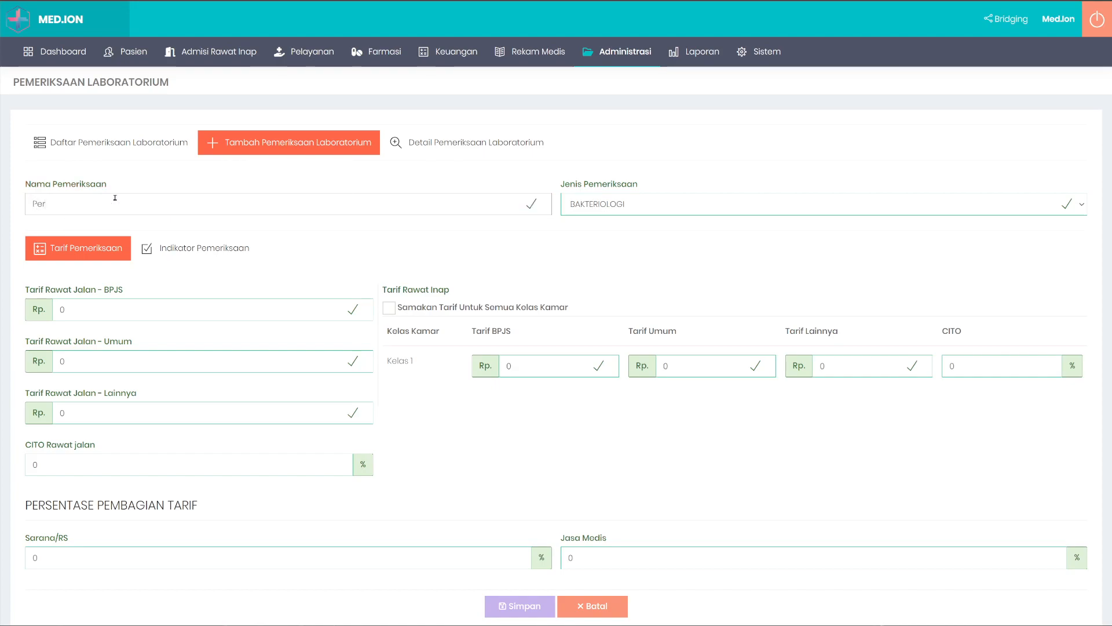
{"action": "type", "text": "iksa Lab"}
{"action": "left_click", "coordinate": [585, 213]}
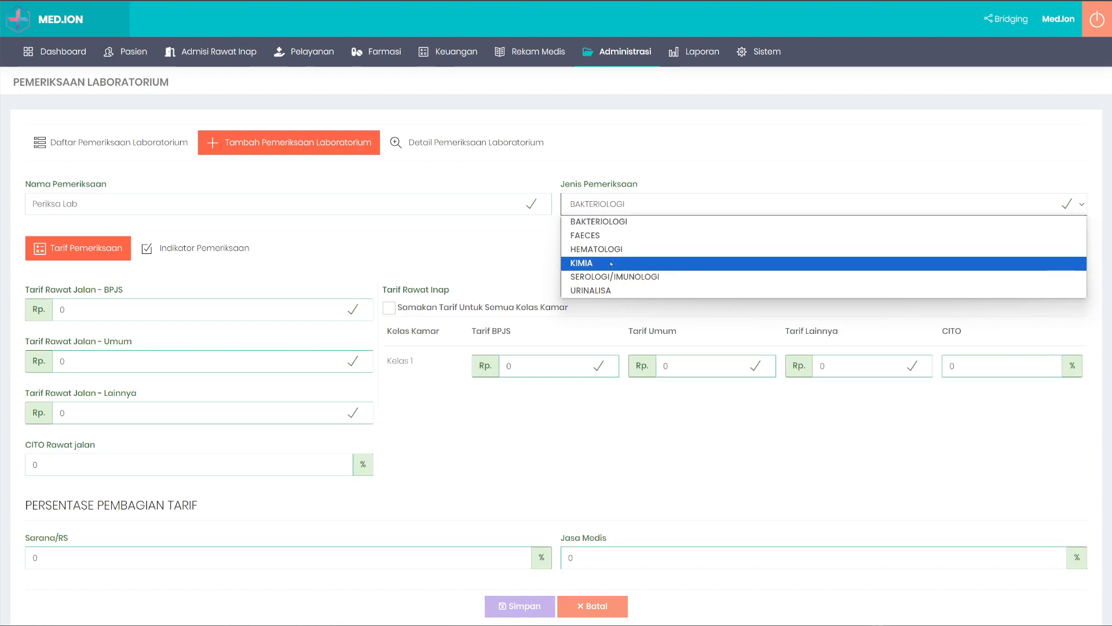
{"action": "left_click", "coordinate": [582, 262]}
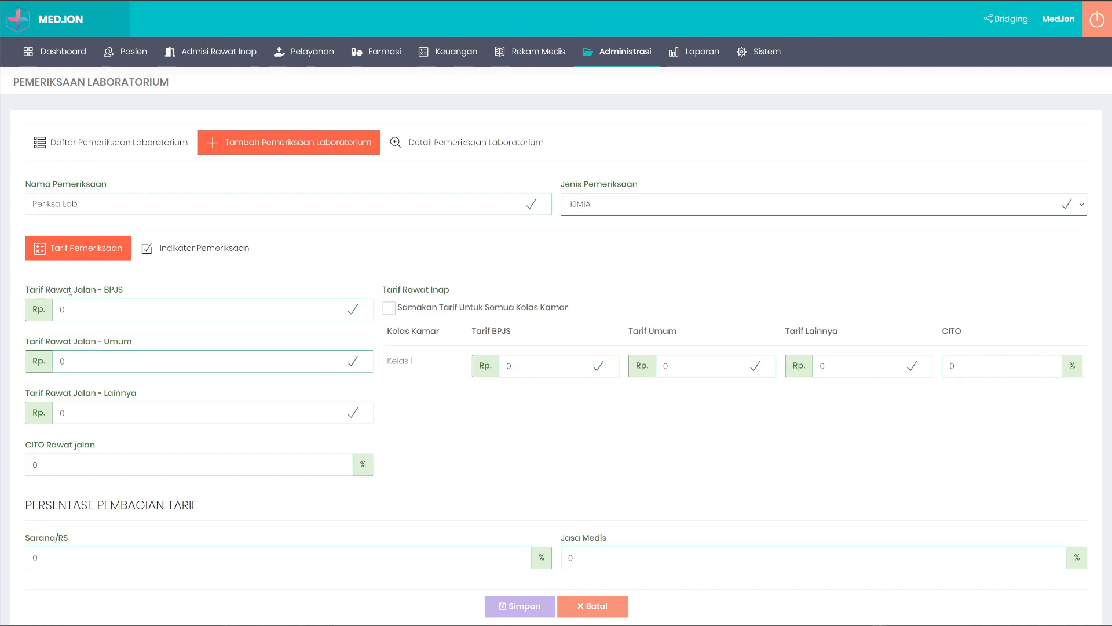
{"action": "left_click", "coordinate": [78, 308]}
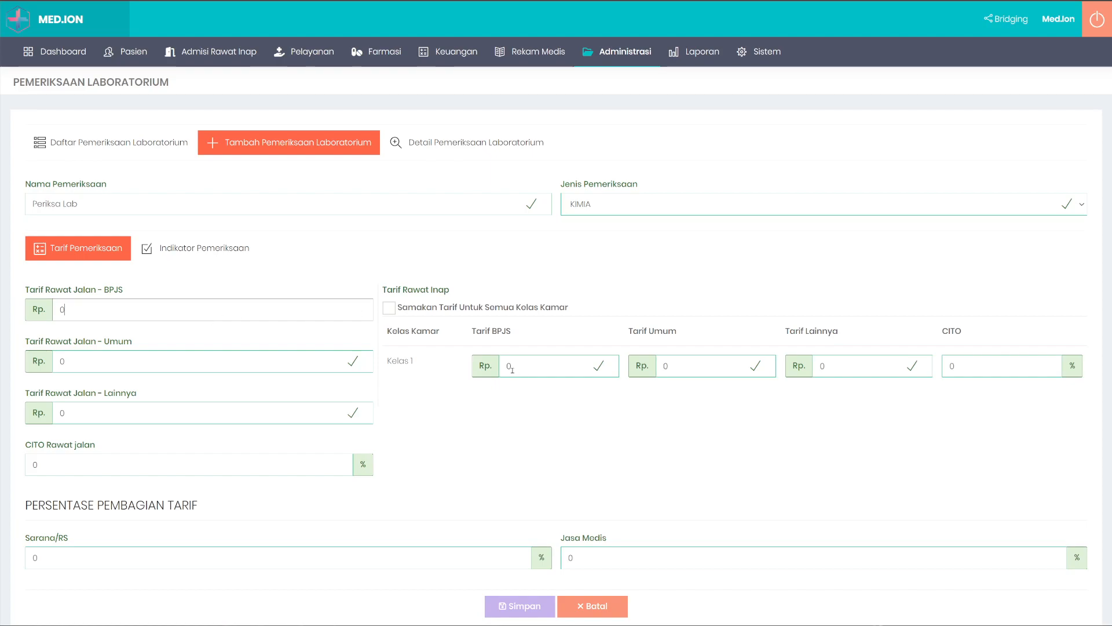
{"action": "left_click_drag", "start_coordinate": [387, 362], "coordinate": [424, 365]}
{"action": "left_click", "coordinate": [396, 361]}
{"action": "left_click", "coordinate": [149, 152]}
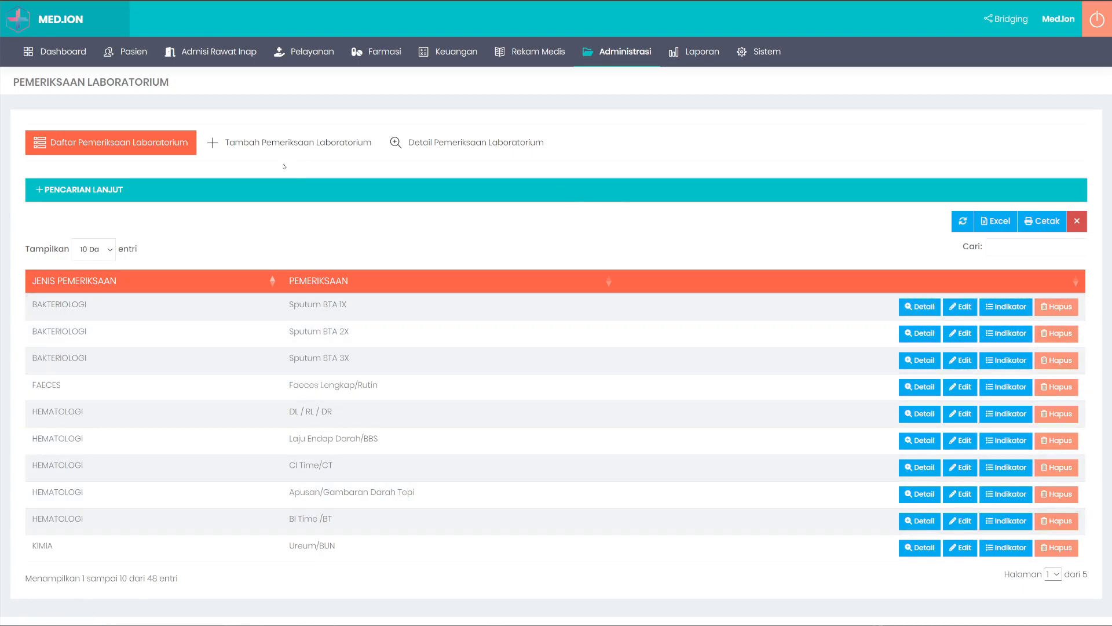
{"action": "left_click", "coordinate": [288, 145]}
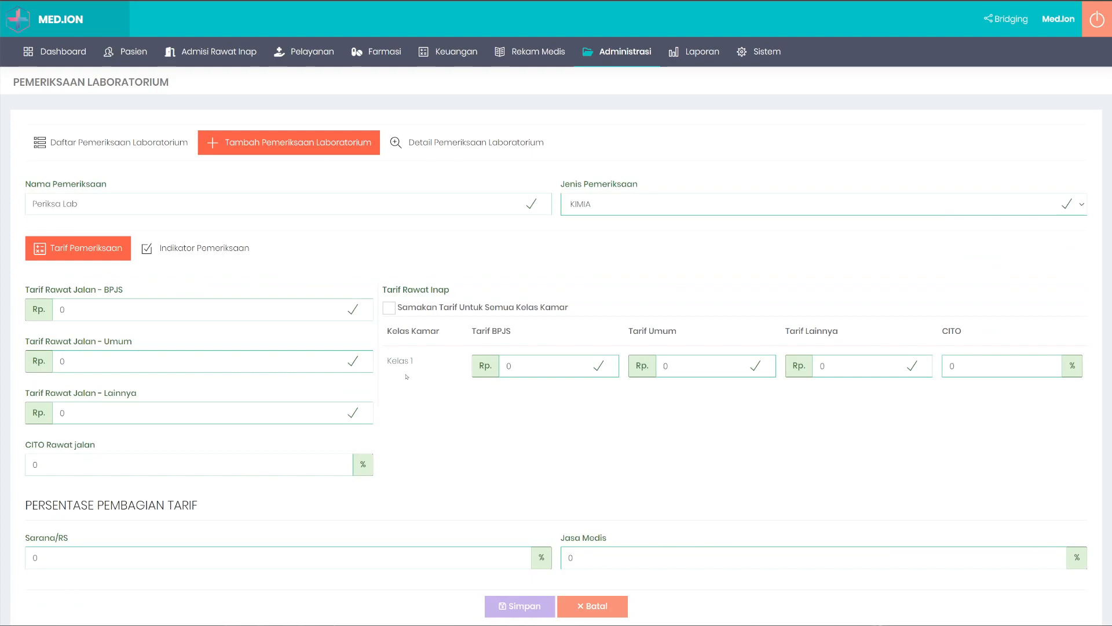
{"action": "left_click", "coordinate": [625, 51]}
{"action": "mouse_move", "coordinate": [637, 102]}
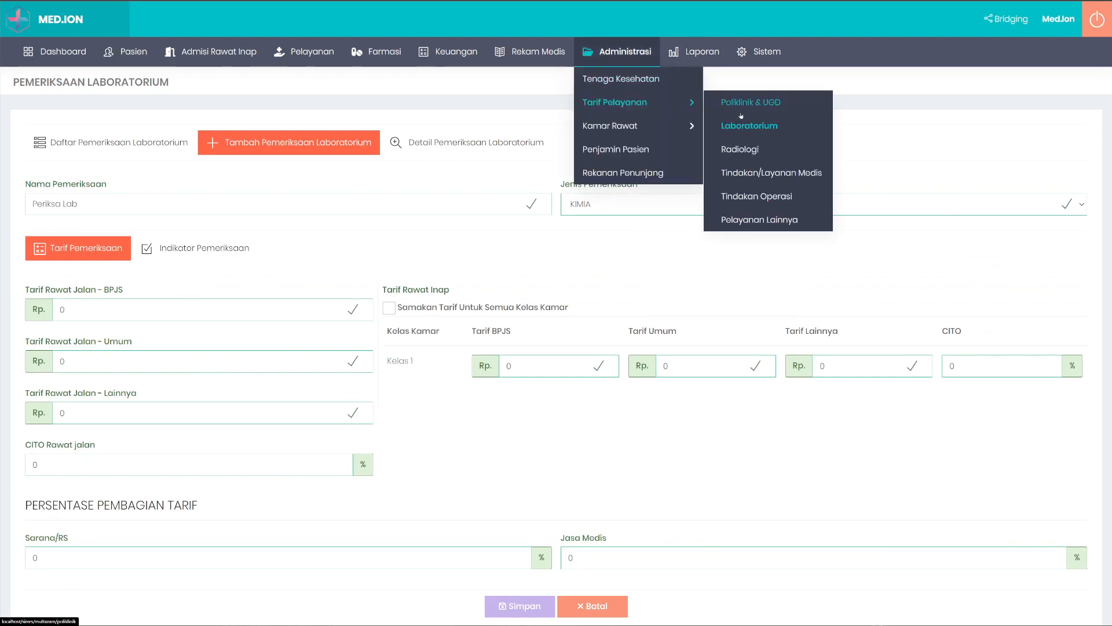
{"action": "mouse_move", "coordinate": [638, 126]}
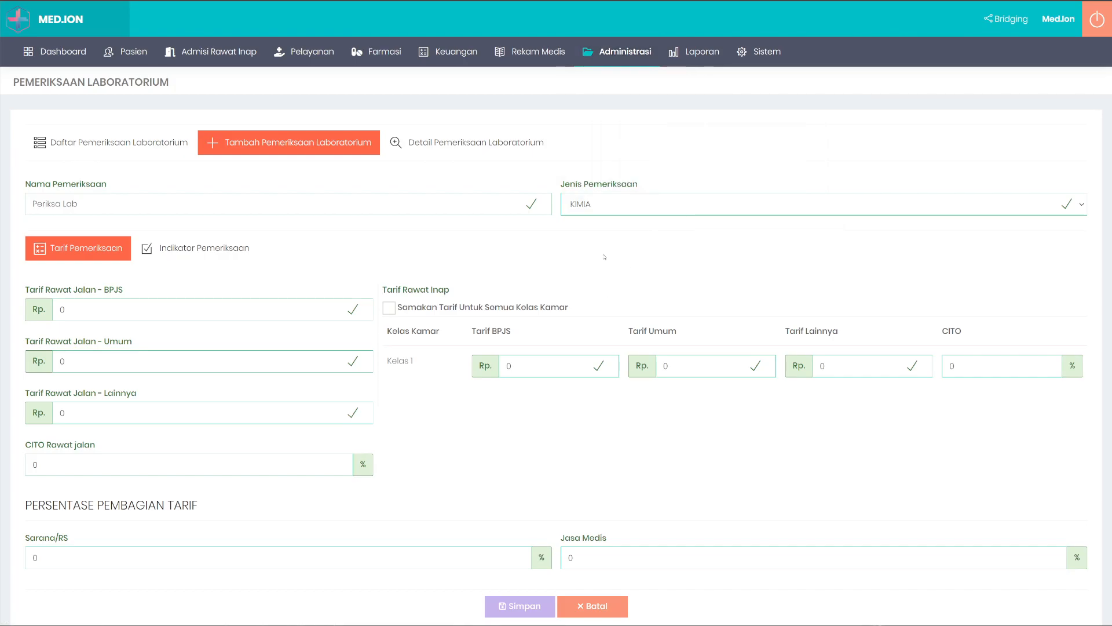
{"action": "scroll", "coordinate": [371, 370], "scroll_direction": "down", "scroll_amount": 2}
{"action": "scroll", "coordinate": [405, 393], "scroll_direction": "up", "scroll_amount": 2}
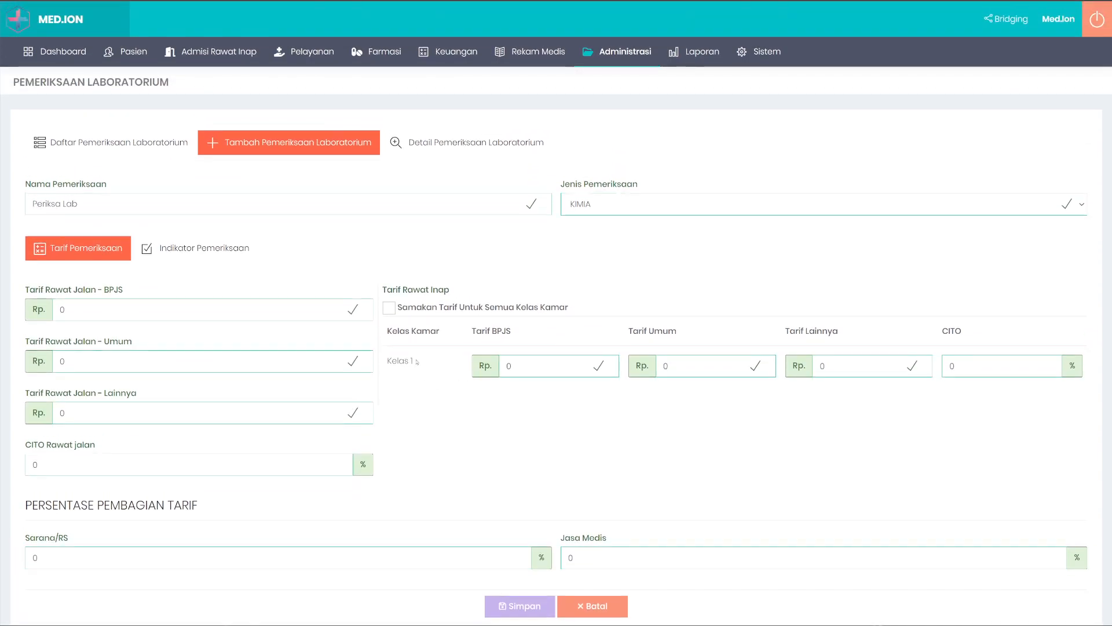
- Apply the same inpatient tariff to all room classes and set the inpatient BPJS tariff to Rp. 150.000
{"action": "left_click", "coordinate": [502, 309]}
{"action": "left_click", "coordinate": [485, 328]}
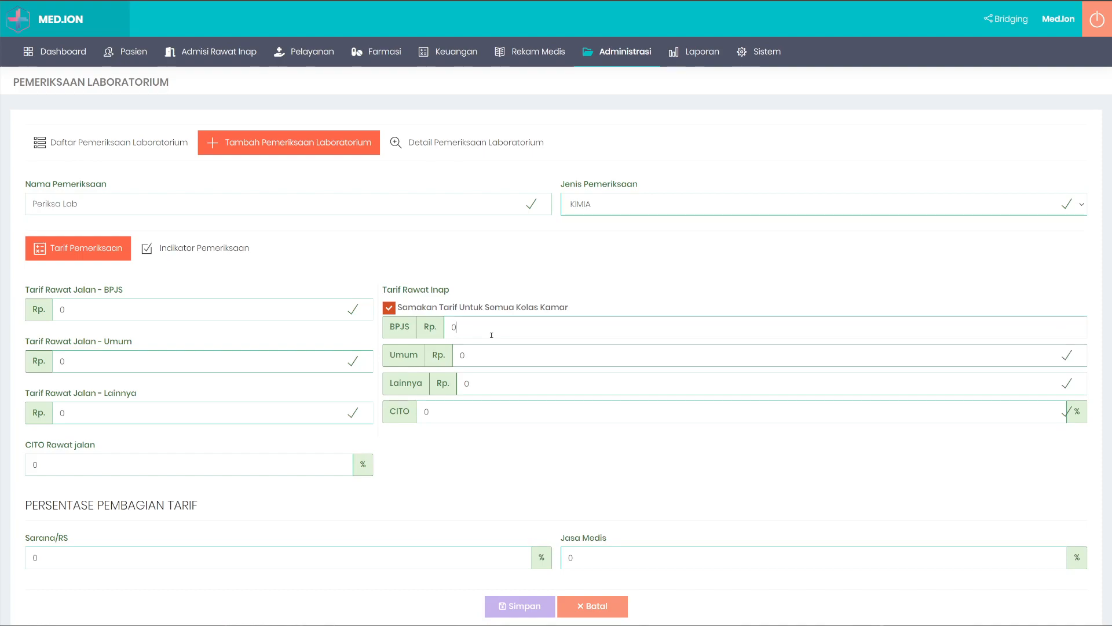
{"action": "left_click", "coordinate": [492, 383]}
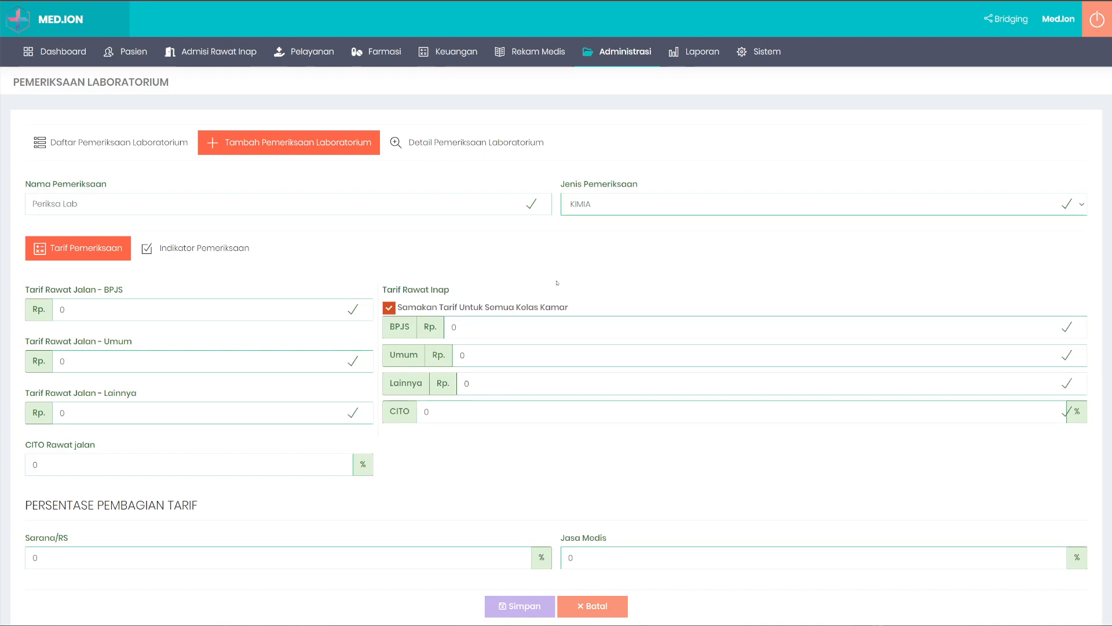
{"action": "left_click", "coordinate": [482, 321]}
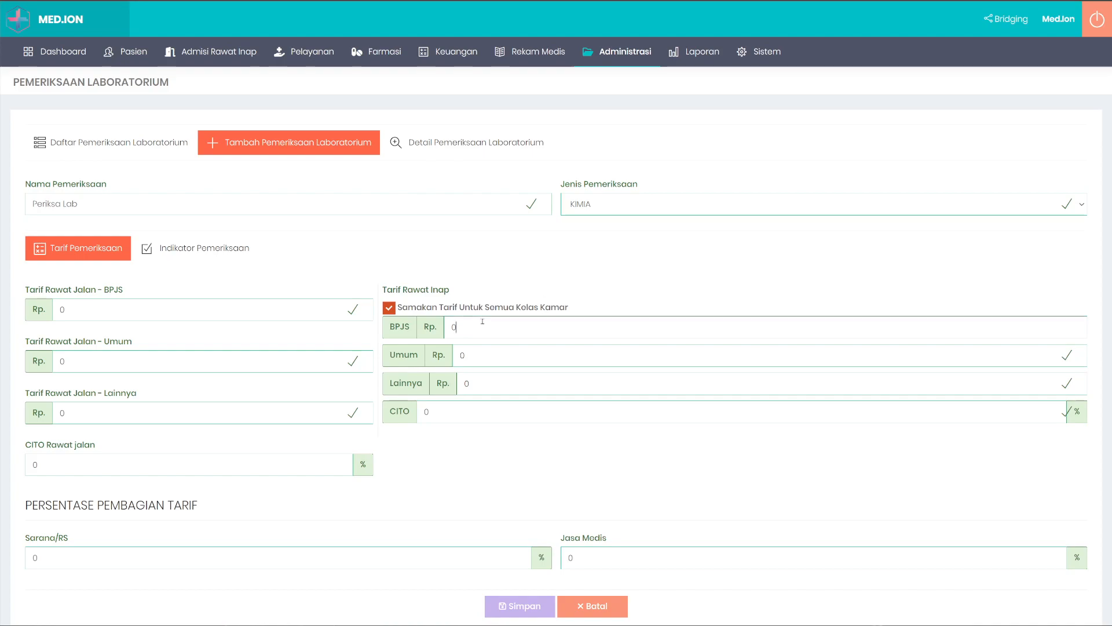
{"action": "type", "text": "1500000"}
- Set the outpatient CITO to 25% and the outpatient BPJS tariff to Rp. 100.000
{"action": "left_click", "coordinate": [140, 312]}
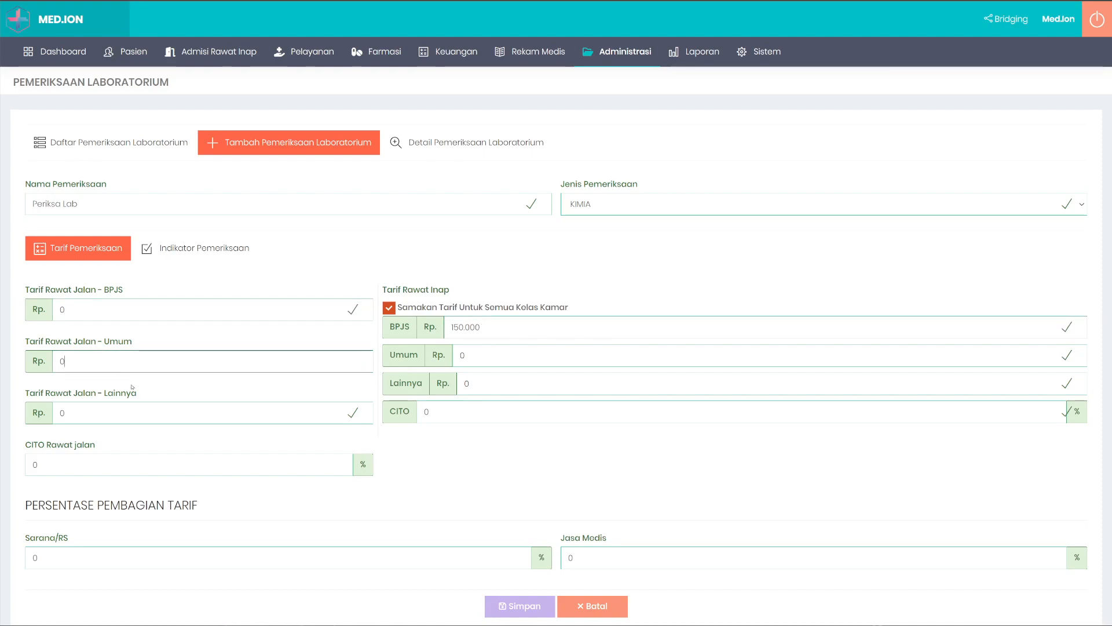
{"action": "key", "text": "Tab"}
{"action": "left_click", "coordinate": [145, 309]}
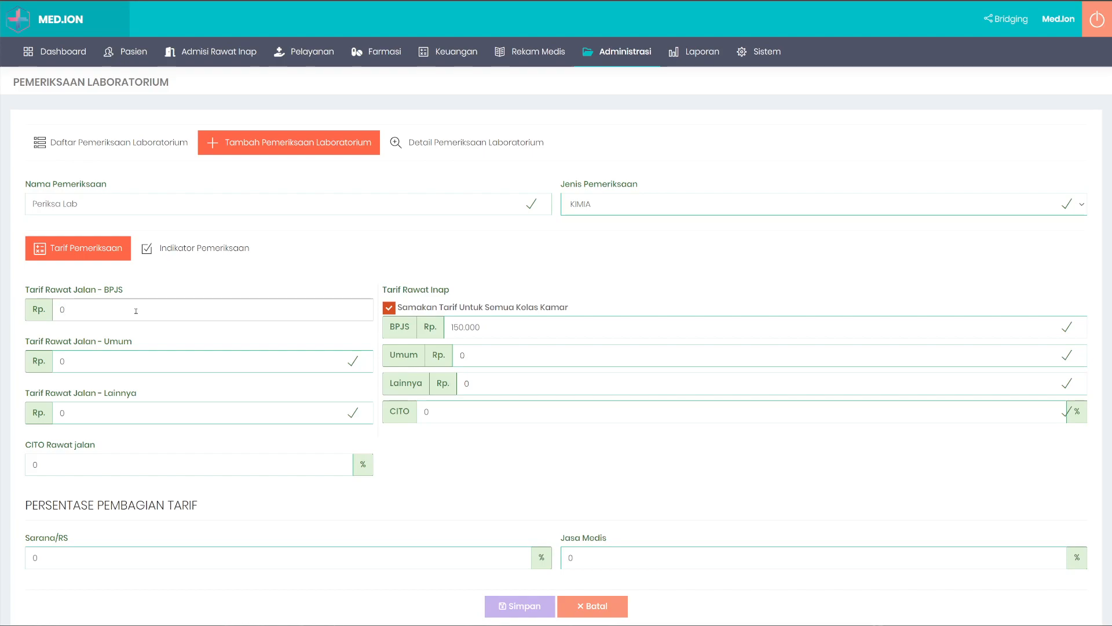
{"action": "scroll", "coordinate": [168, 386], "scroll_direction": "down", "scroll_amount": 1}
{"action": "scroll", "coordinate": [162, 405], "scroll_direction": "up", "scroll_amount": 1}
{"action": "left_click", "coordinate": [108, 469]}
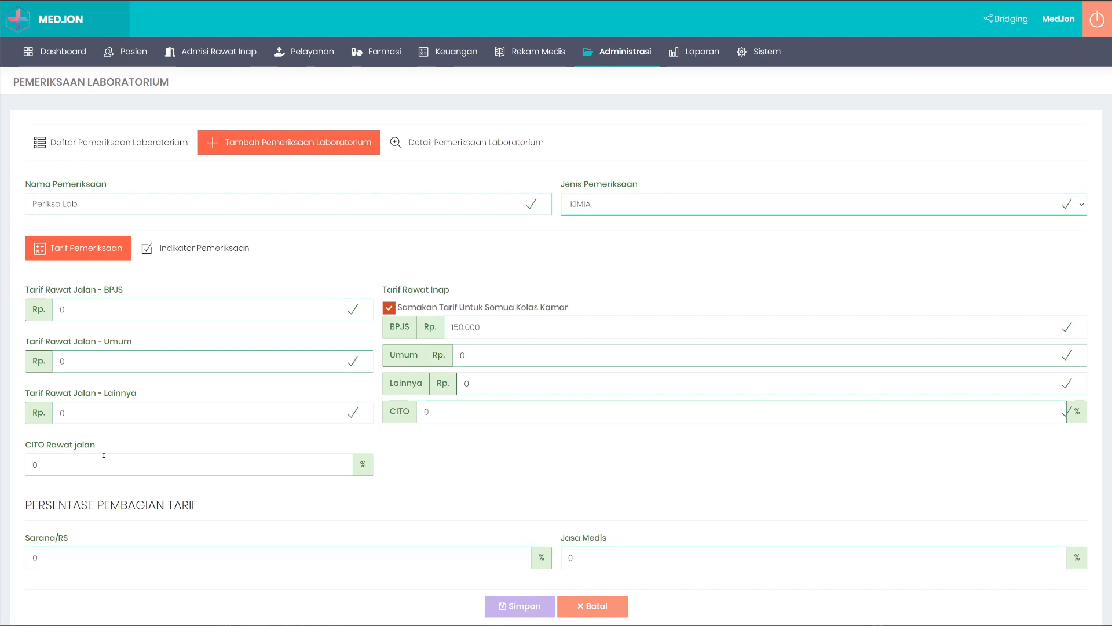
{"action": "type", "text": "25"}
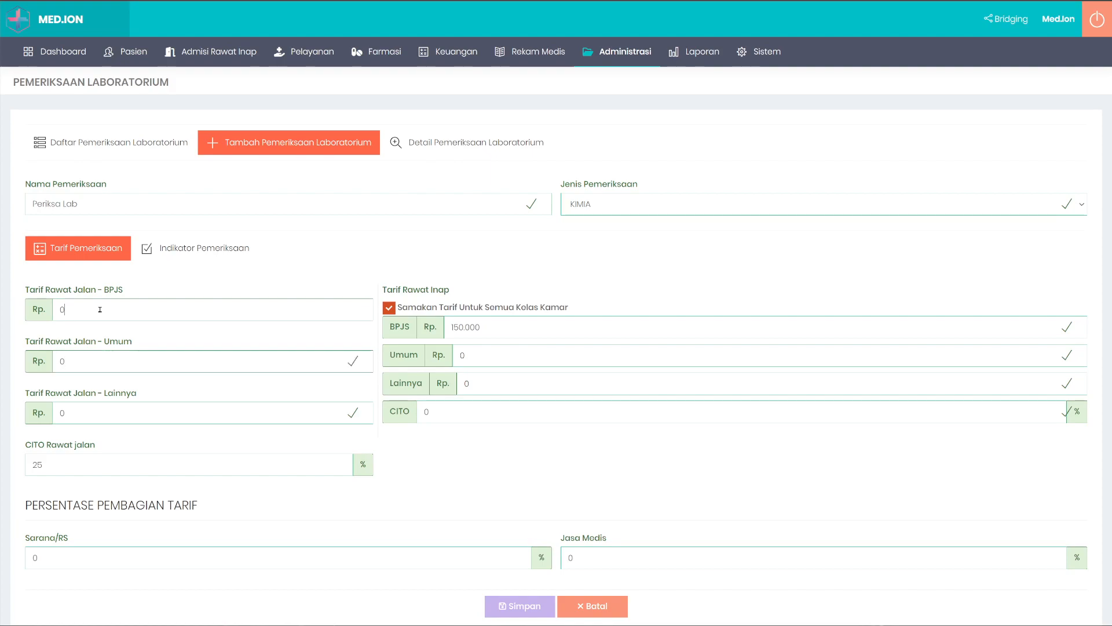
{"action": "type", "text": "1000000"}
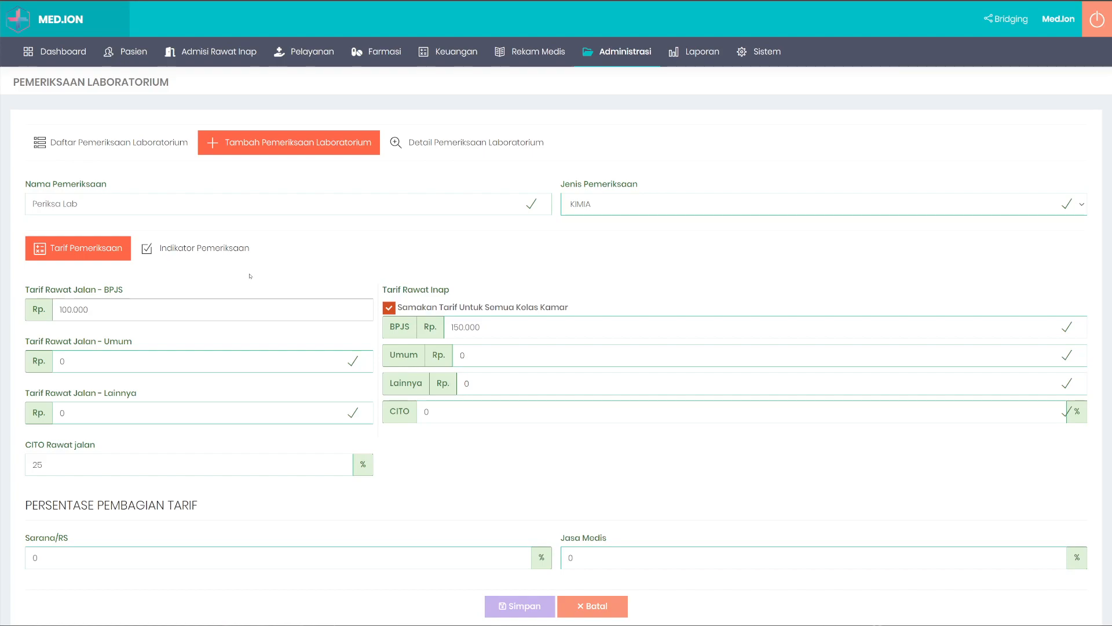
- Open the examination indicators of the new examination, name the indicator "Indikator Standar" and add a blank indicator row
{"action": "left_click", "coordinate": [232, 258]}
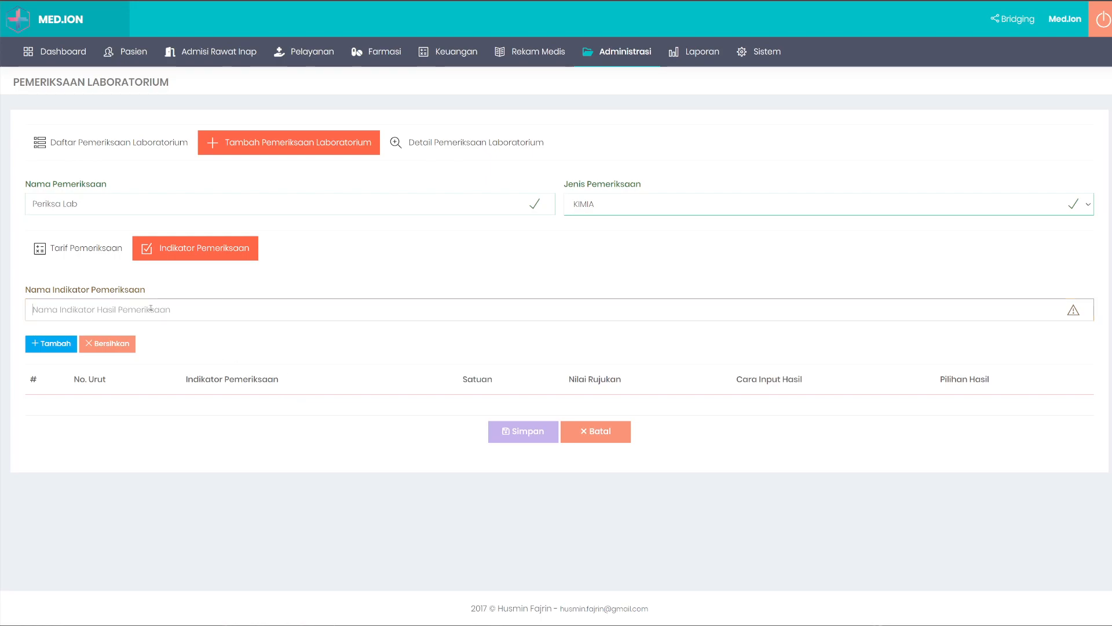
{"action": "type", "text": "Indikator Standar"}
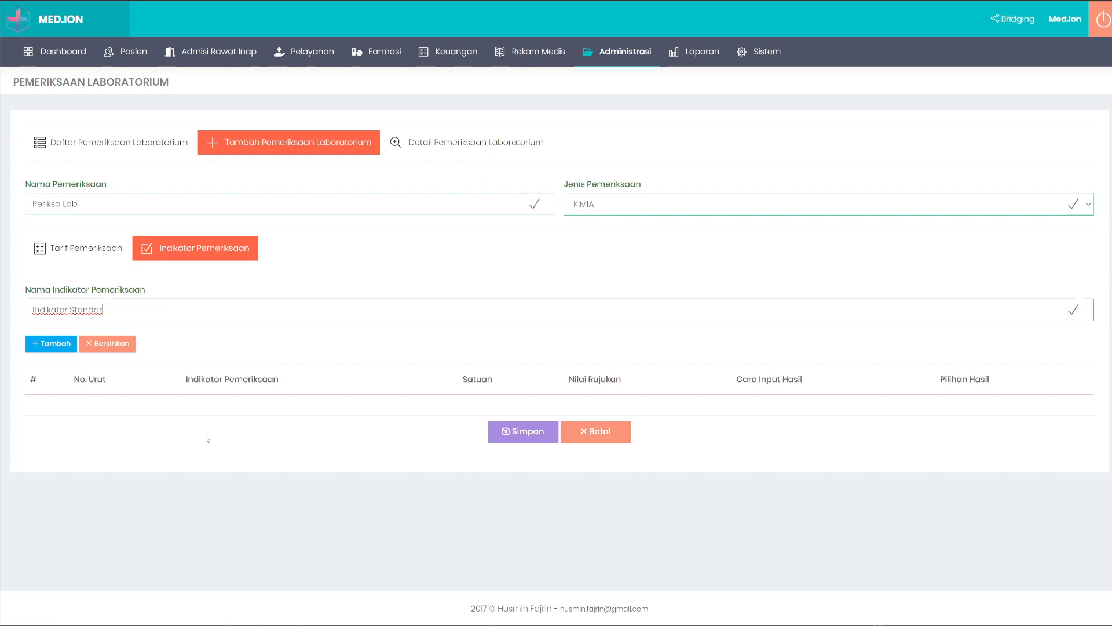
{"action": "left_click", "coordinate": [51, 343]}
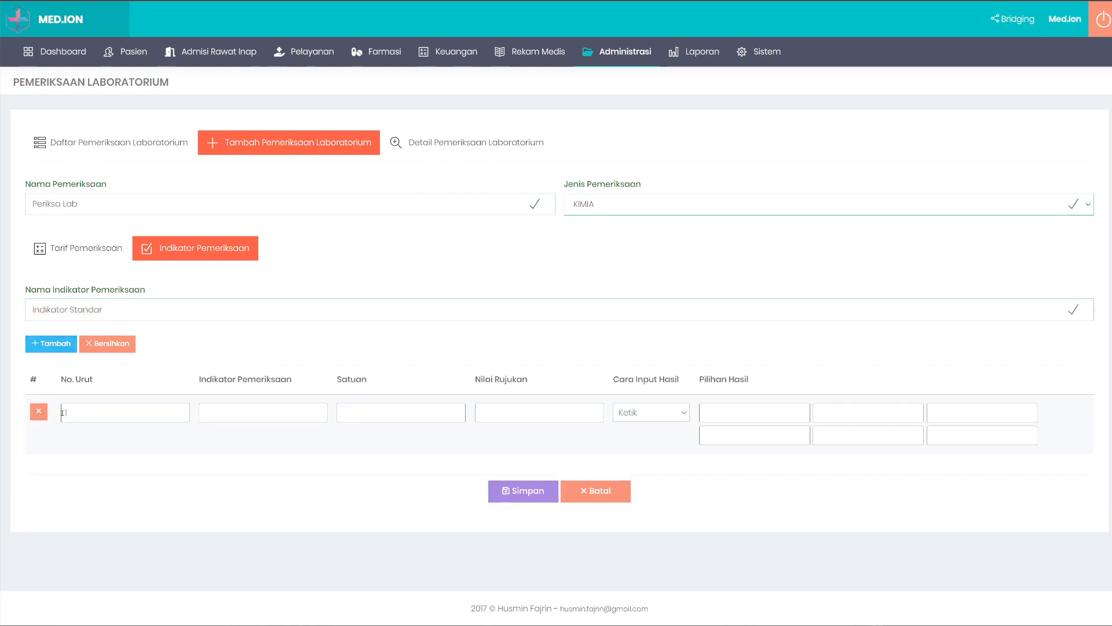
{"action": "left_click", "coordinate": [275, 418]}
- Set the result input method of the first indicator row to Pilihan
{"action": "left_click", "coordinate": [656, 411]}
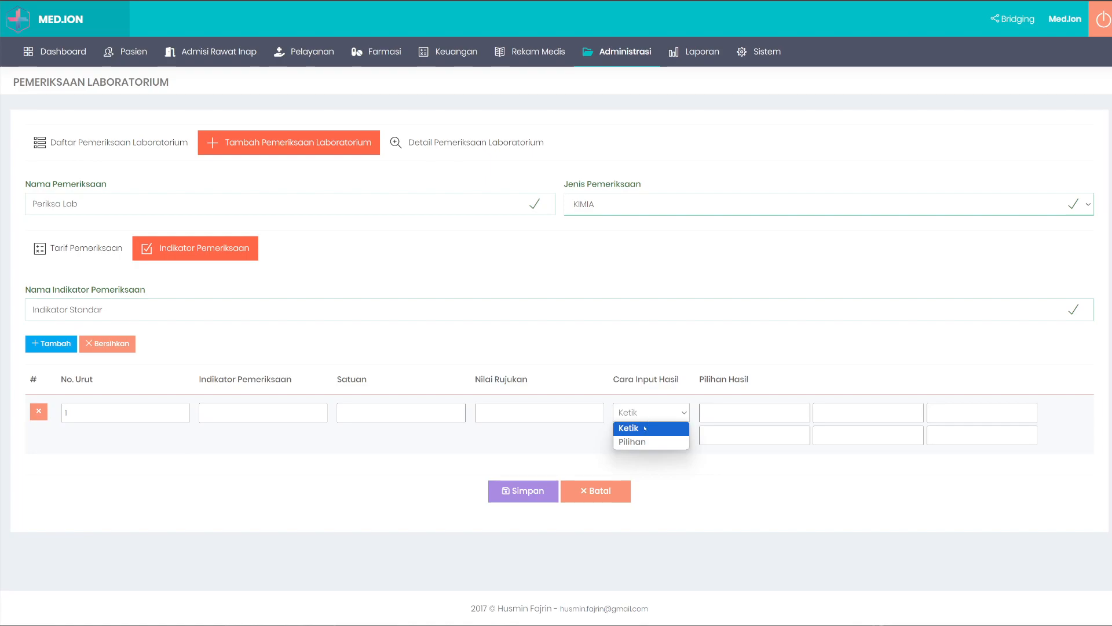
{"action": "left_click", "coordinate": [644, 430]}
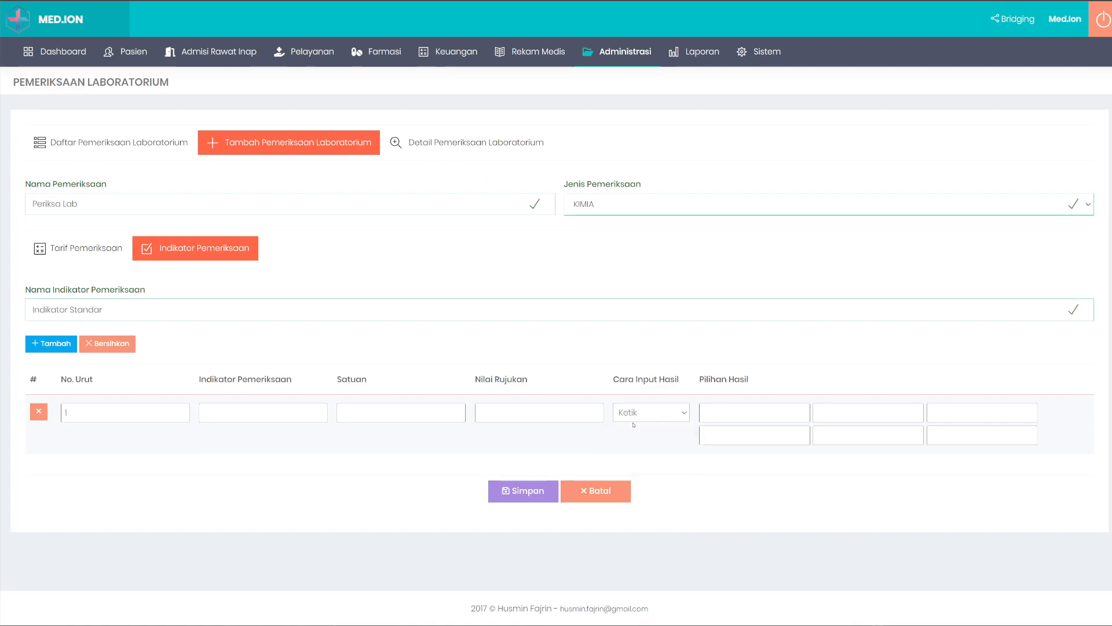
{"action": "left_click", "coordinate": [636, 413]}
{"action": "left_click", "coordinate": [644, 444]}
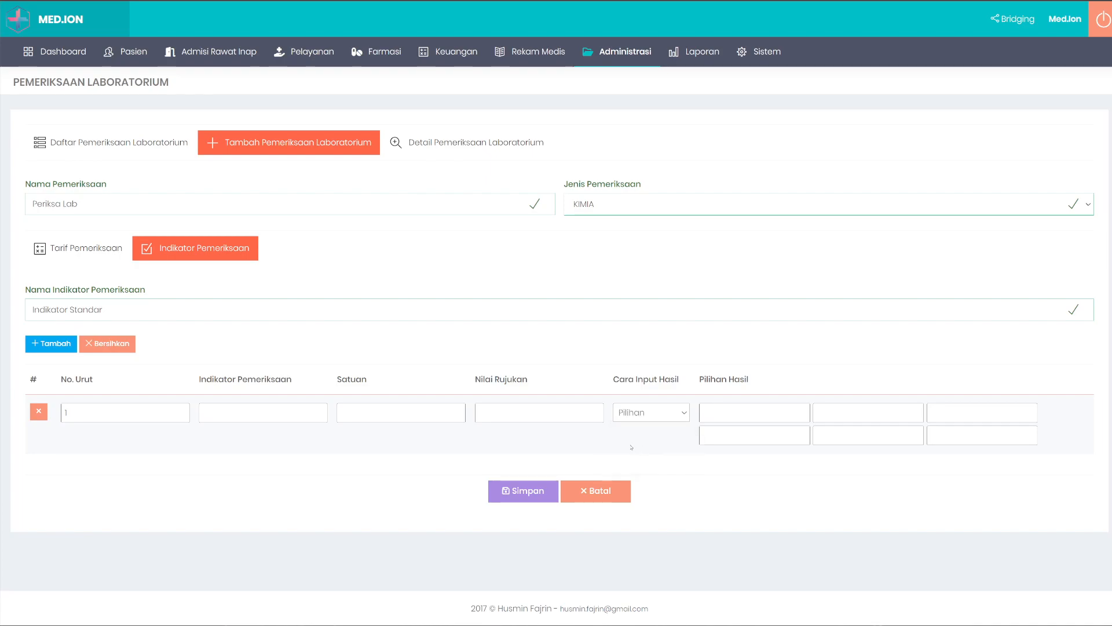
- Enter Kuning, Bening and Hitam as the result choices of the first indicator row
{"action": "left_click", "coordinate": [734, 419]}
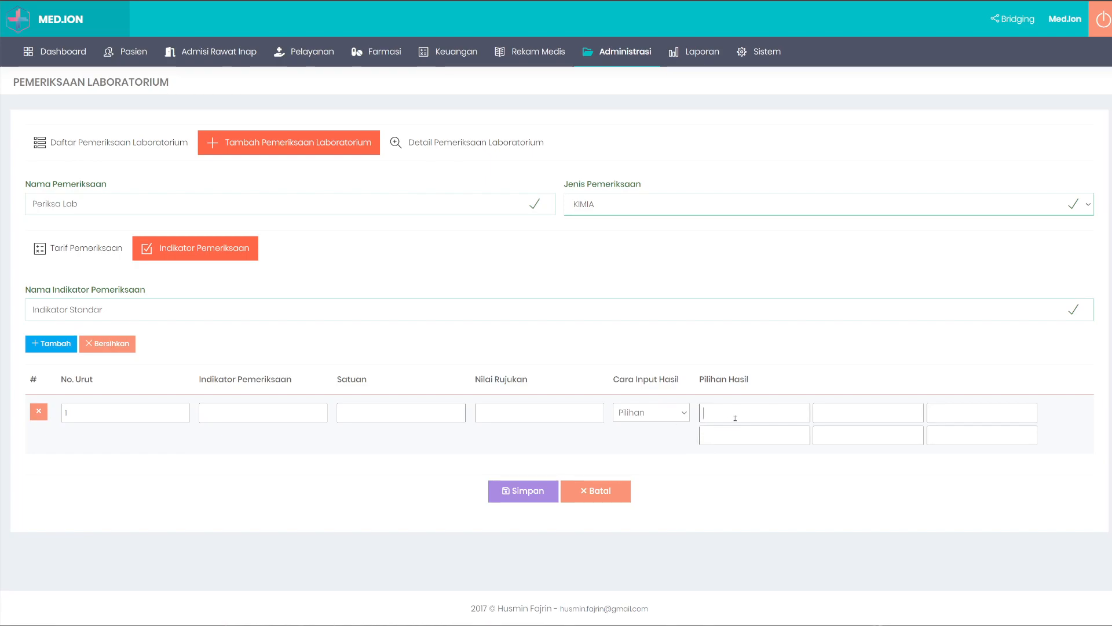
{"action": "type", "text": "B"}
{"action": "type", "text": "Kuning"}
{"action": "left_click", "coordinate": [846, 413]}
{"action": "type", "text": "Bening"}
{"action": "left_click", "coordinate": [956, 412]}
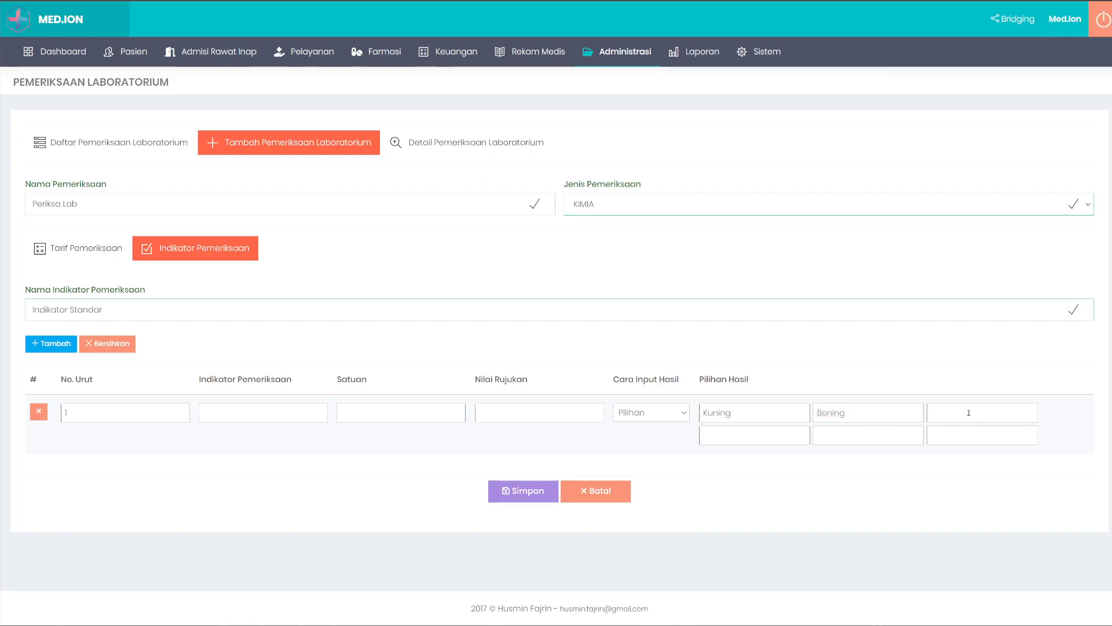
{"action": "type", "text": "Hitam"}
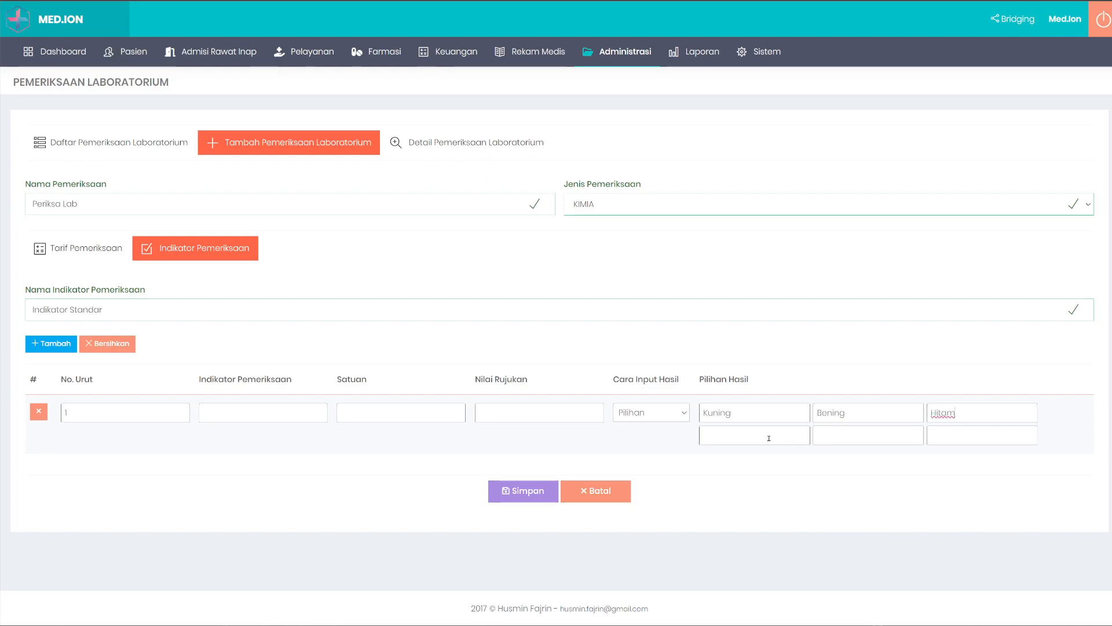
{"action": "left_click", "coordinate": [897, 428]}
{"action": "left_click", "coordinate": [951, 413]}
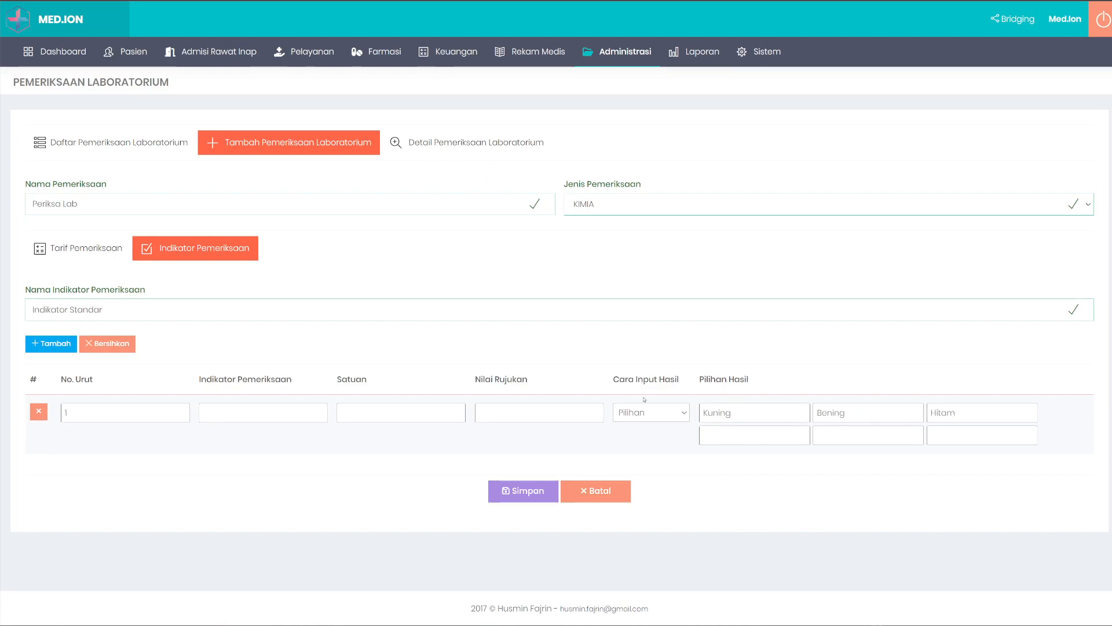
- Add three more blank indicator rows below the first one
{"action": "left_click", "coordinate": [50, 345]}
{"action": "left_click", "coordinate": [50, 345]}
{"action": "left_click", "coordinate": [50, 345]}
{"action": "scroll", "coordinate": [280, 442], "scroll_direction": "down", "scroll_amount": 3}
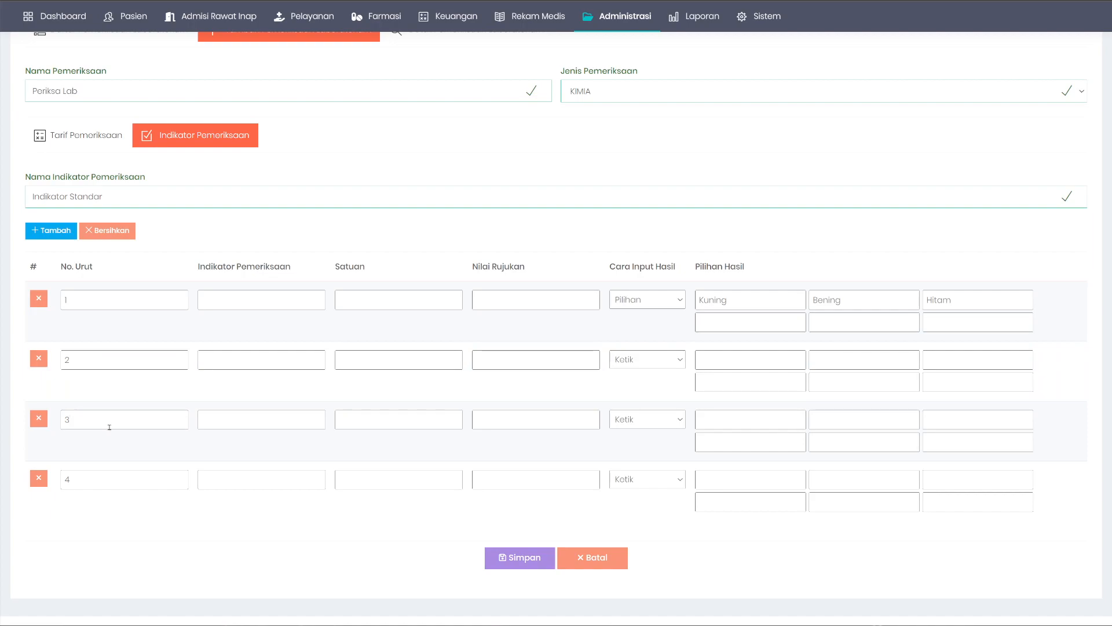
- Delete all four indicator rows from the new examination
{"action": "left_click", "coordinate": [39, 299]}
{"action": "left_click", "coordinate": [40, 339]}
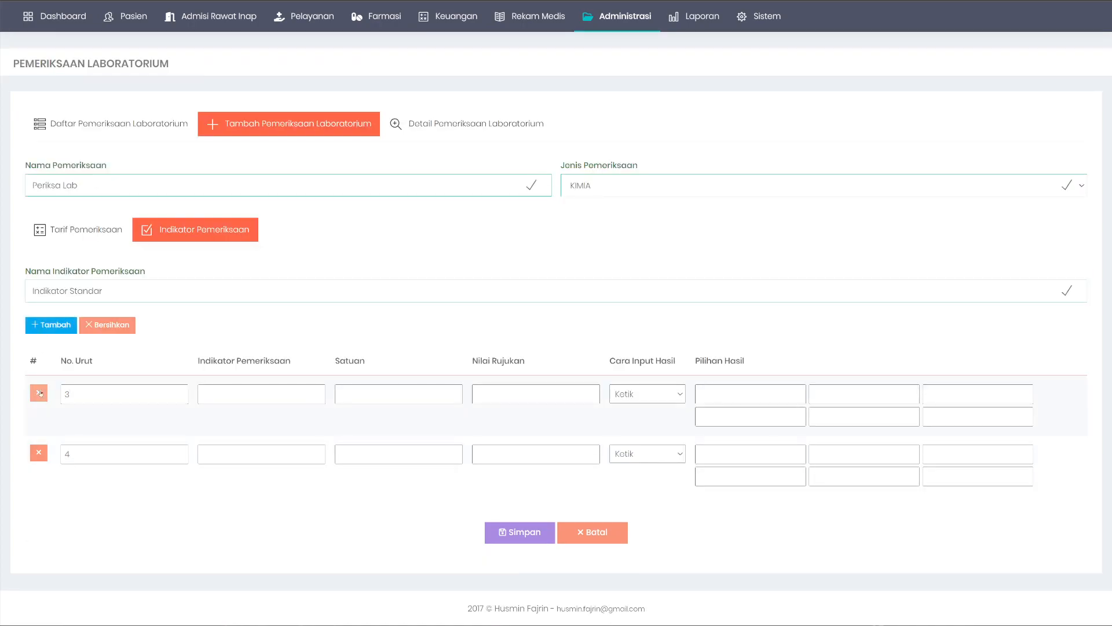
{"action": "left_click", "coordinate": [39, 393]}
{"action": "left_click", "coordinate": [38, 405]}
{"action": "left_click_drag", "start_coordinate": [33, 298], "coordinate": [174, 292]}
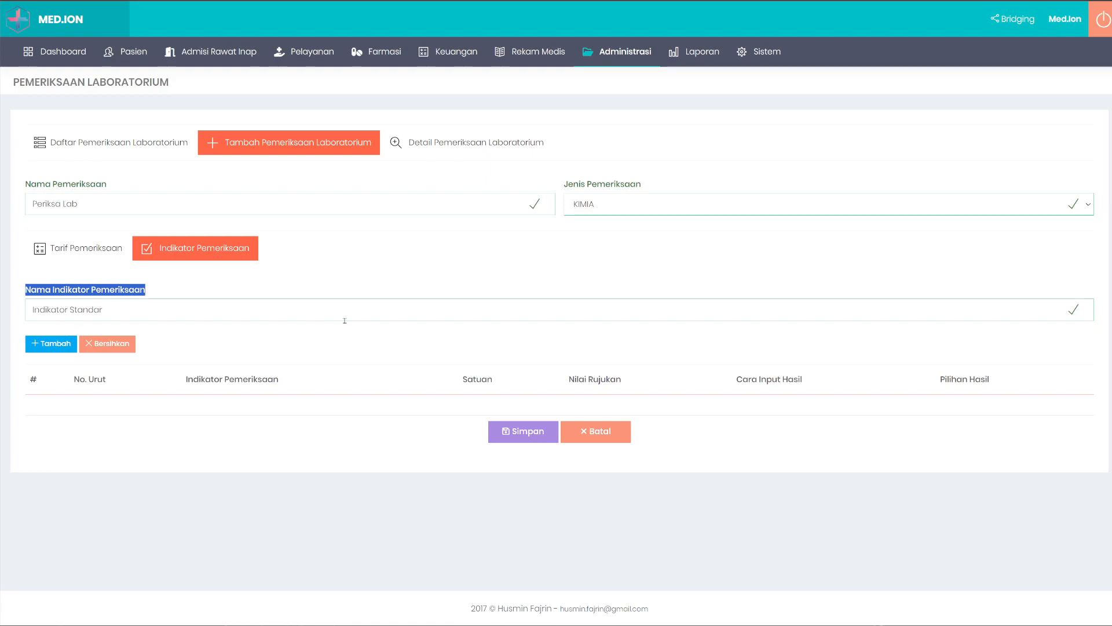
{"action": "left_click", "coordinate": [366, 292]}
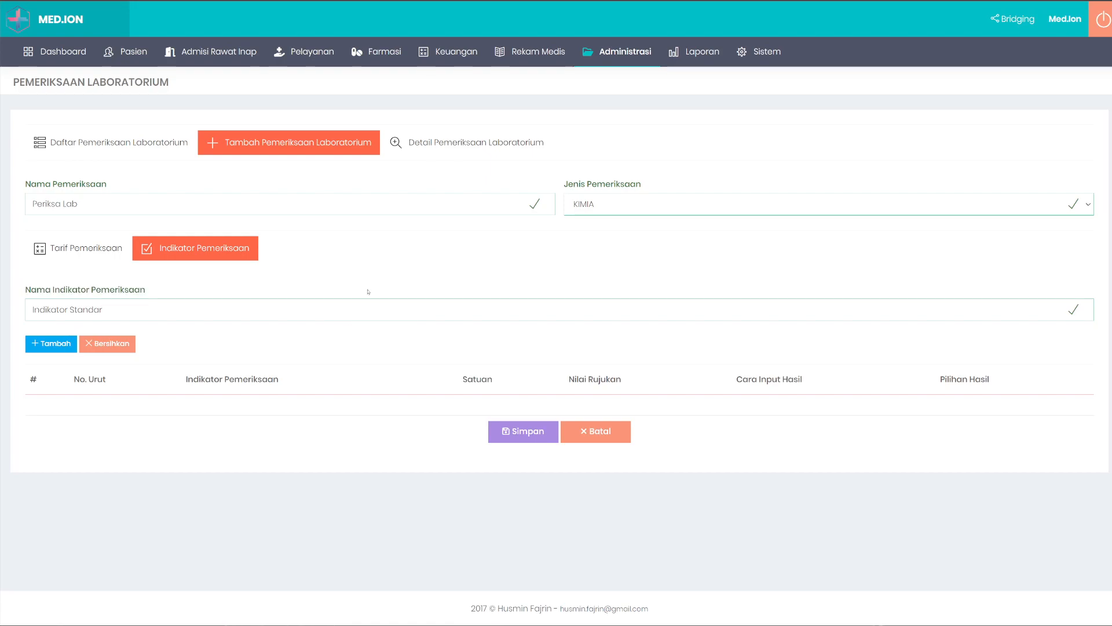
- Open the indicators of the DL / RL / DR examination from the examinations list and look through the form for adding an indicator
{"action": "left_click", "coordinate": [133, 144]}
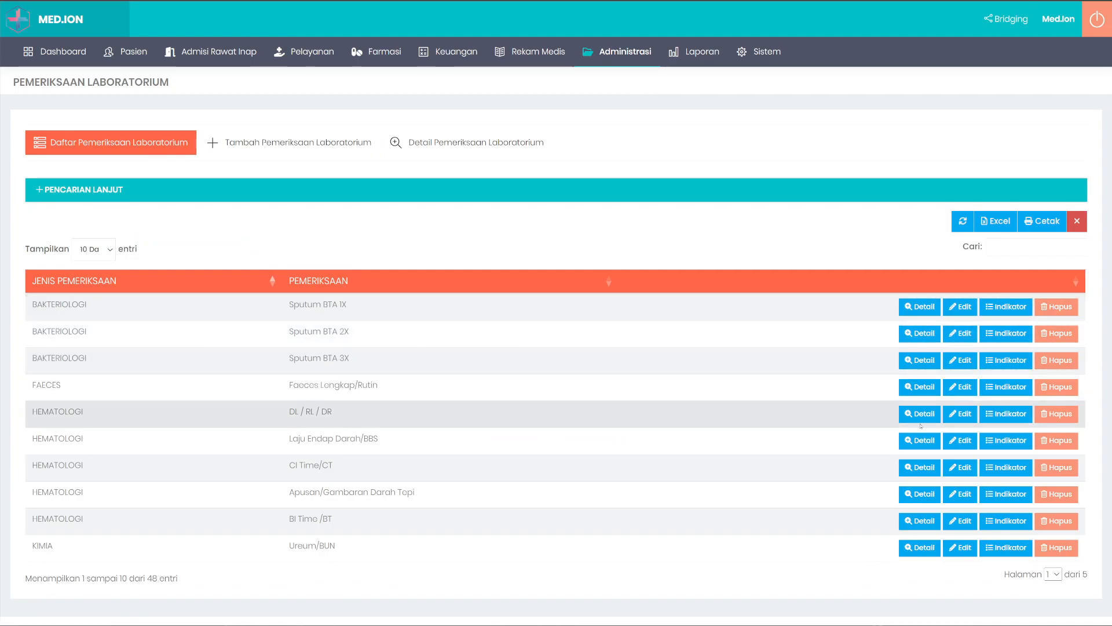
{"action": "left_click", "coordinate": [1007, 414]}
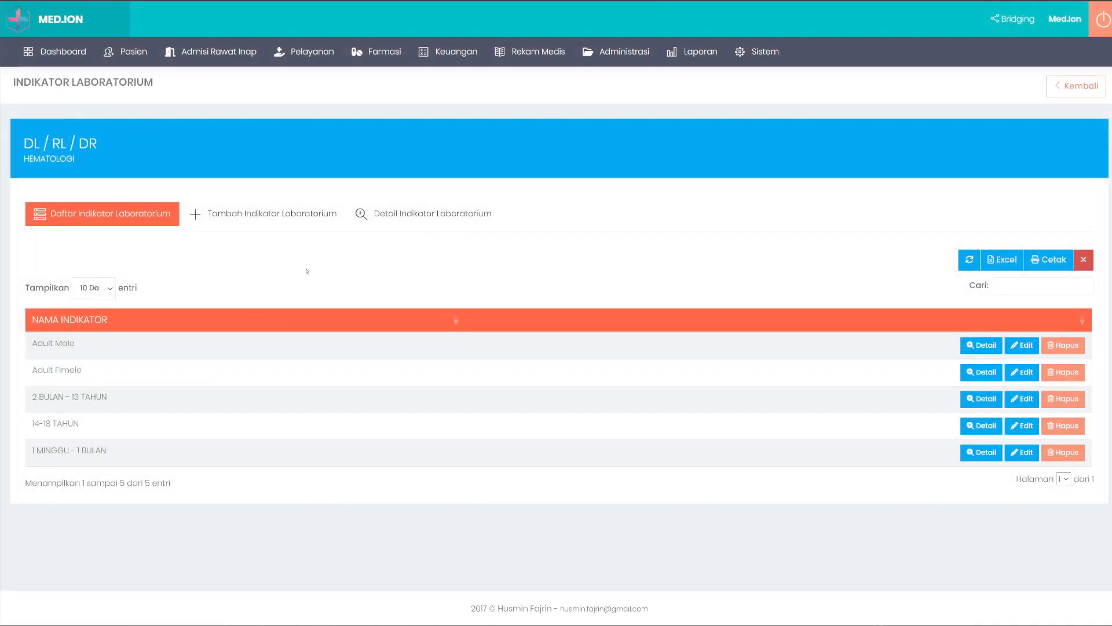
{"action": "left_click", "coordinate": [248, 214]}
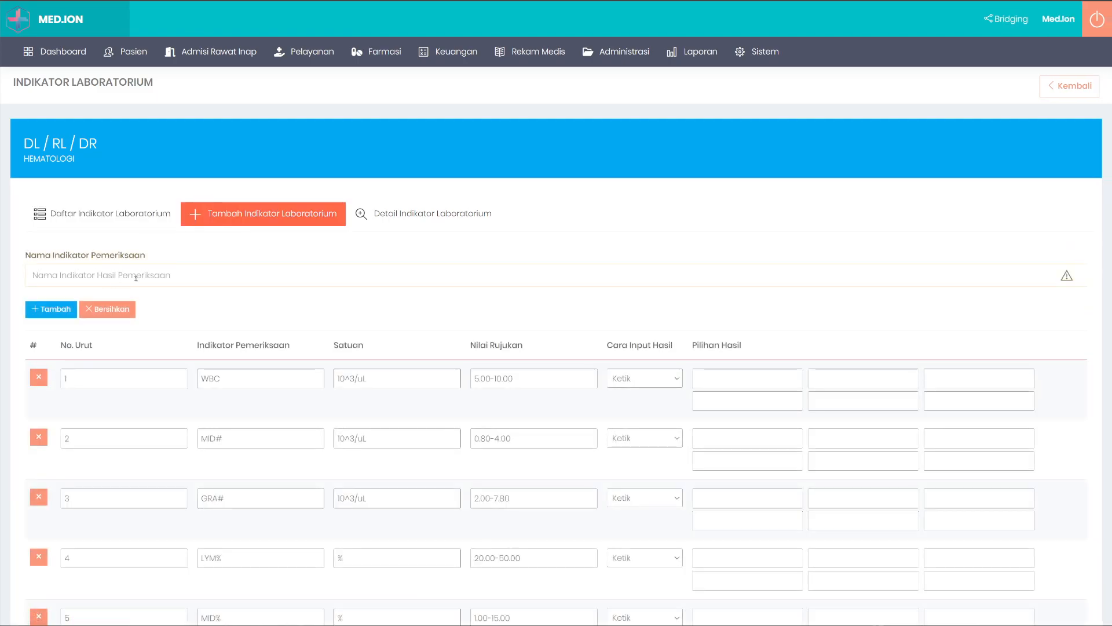
{"action": "scroll", "coordinate": [232, 409], "scroll_direction": "down", "scroll_amount": 3}
{"action": "scroll", "coordinate": [243, 410], "scroll_direction": "down", "scroll_amount": 3}
{"action": "scroll", "coordinate": [254, 410], "scroll_direction": "up", "scroll_amount": 6}
{"action": "left_click", "coordinate": [124, 225]}
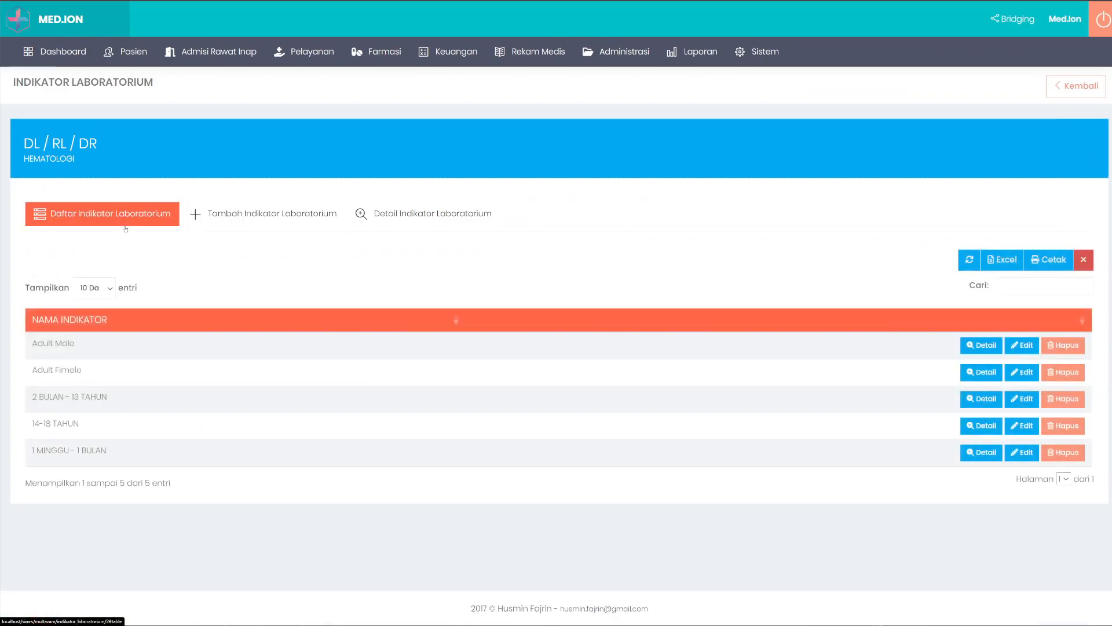
- Go back to the DL / RL / DR indicator list and look at the Adult Male and Adult Fimele entries
{"action": "left_click", "coordinate": [255, 218]}
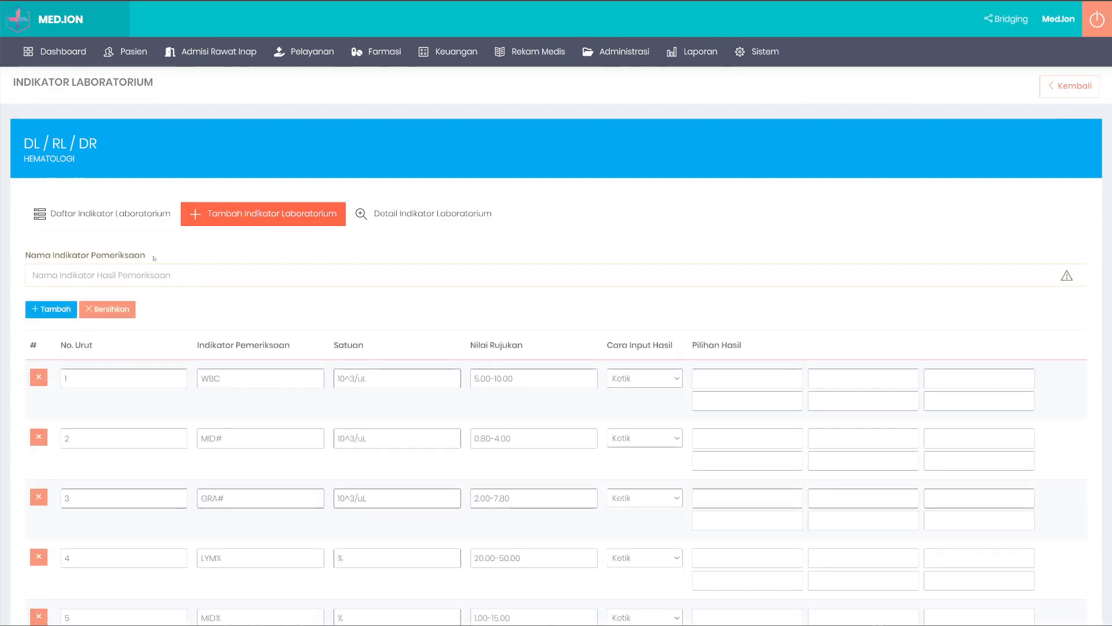
{"action": "left_click", "coordinate": [168, 215]}
{"action": "left_click_drag", "start_coordinate": [37, 344], "coordinate": [77, 344]}
{"action": "left_click", "coordinate": [68, 373]}
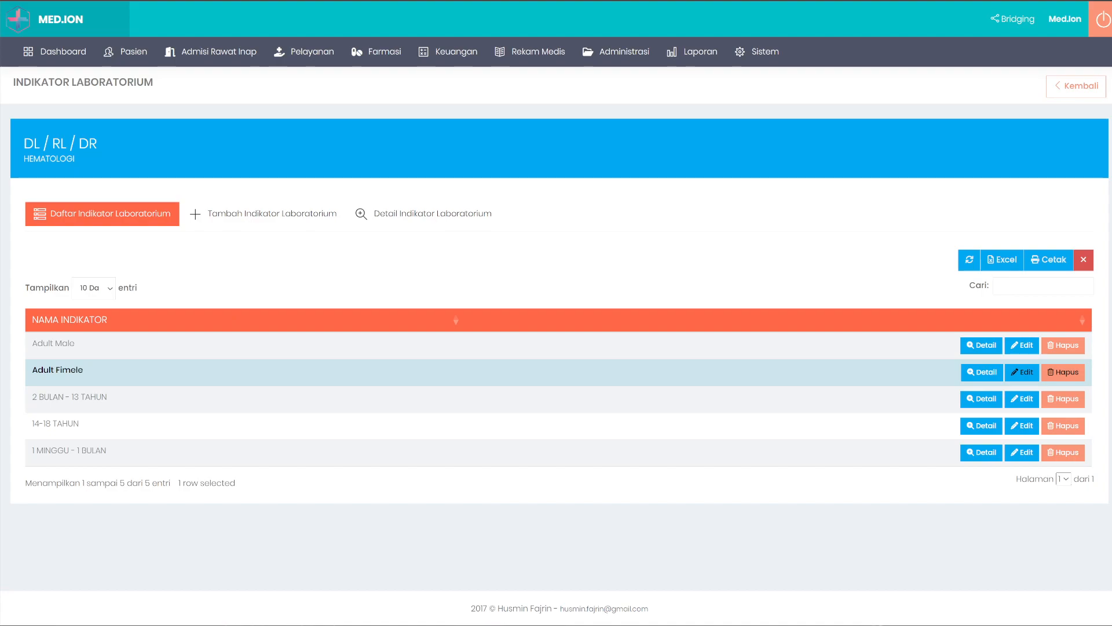
- Examine the prefilled indicator rows with their units and reference values in the new indicator form of DL / RL / DR
{"action": "left_click", "coordinate": [200, 219]}
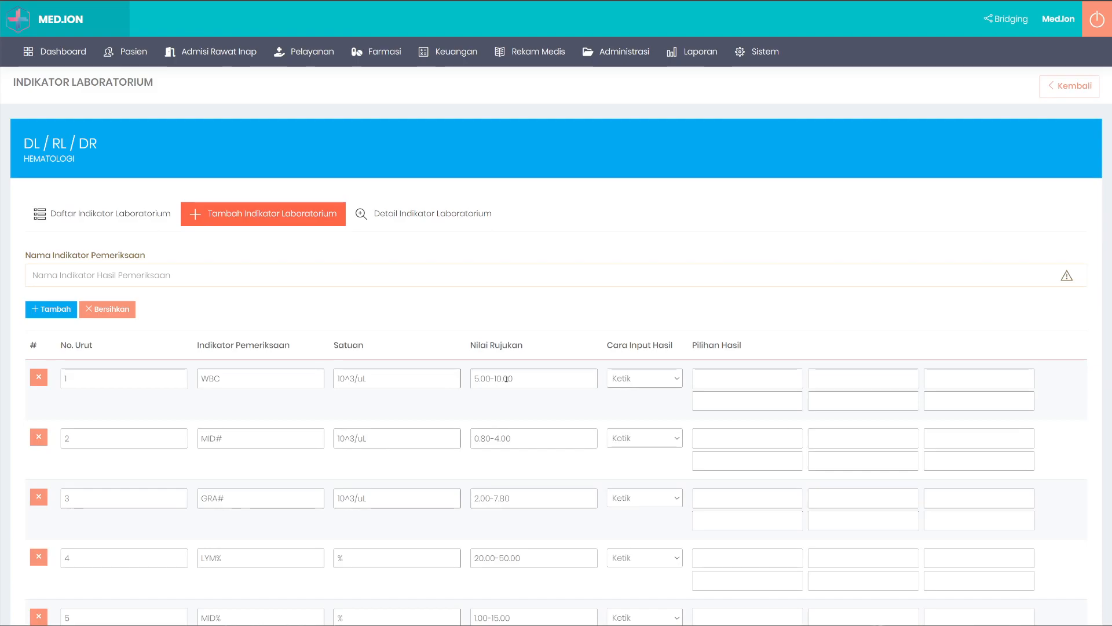
{"action": "scroll", "coordinate": [499, 379], "scroll_direction": "down", "scroll_amount": 9}
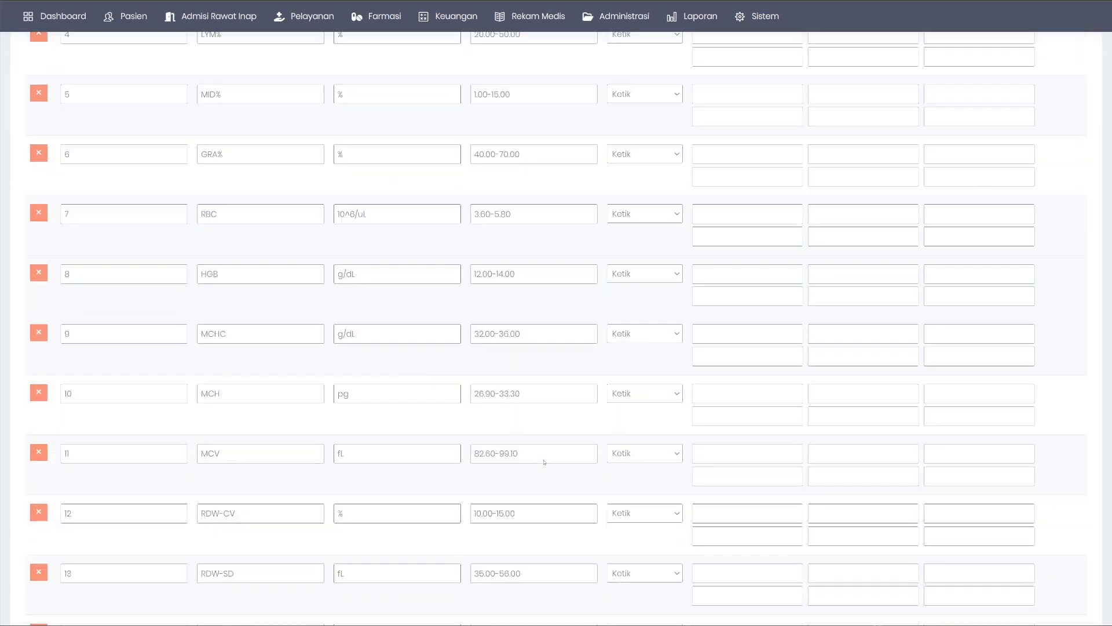
{"action": "scroll", "coordinate": [545, 461], "scroll_direction": "up", "scroll_amount": 9}
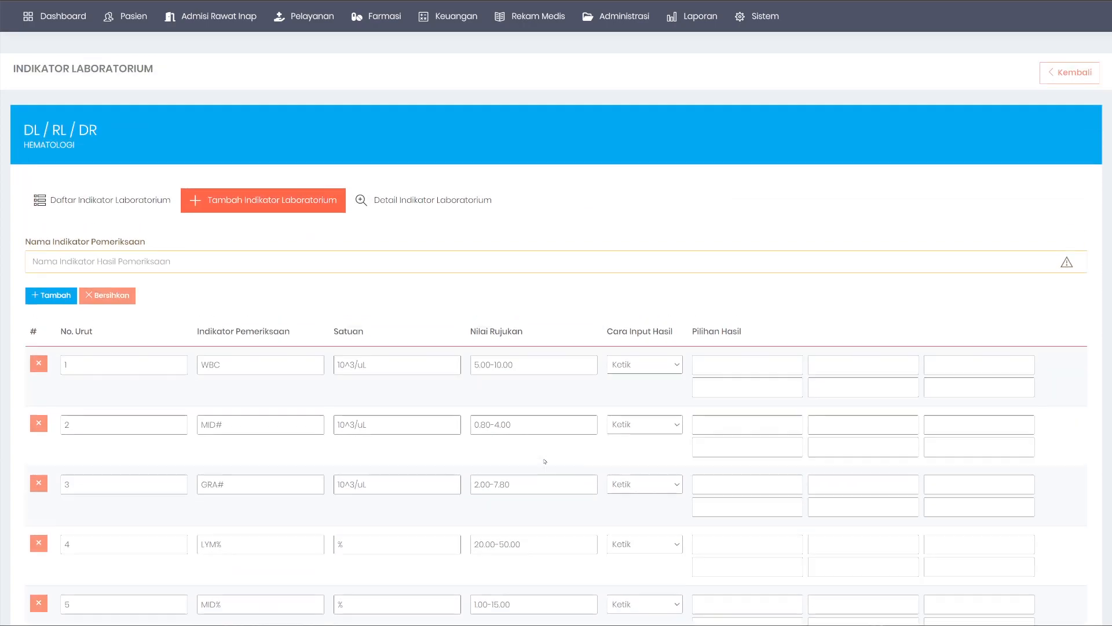
{"action": "scroll", "coordinate": [225, 348], "scroll_direction": "down", "scroll_amount": 10}
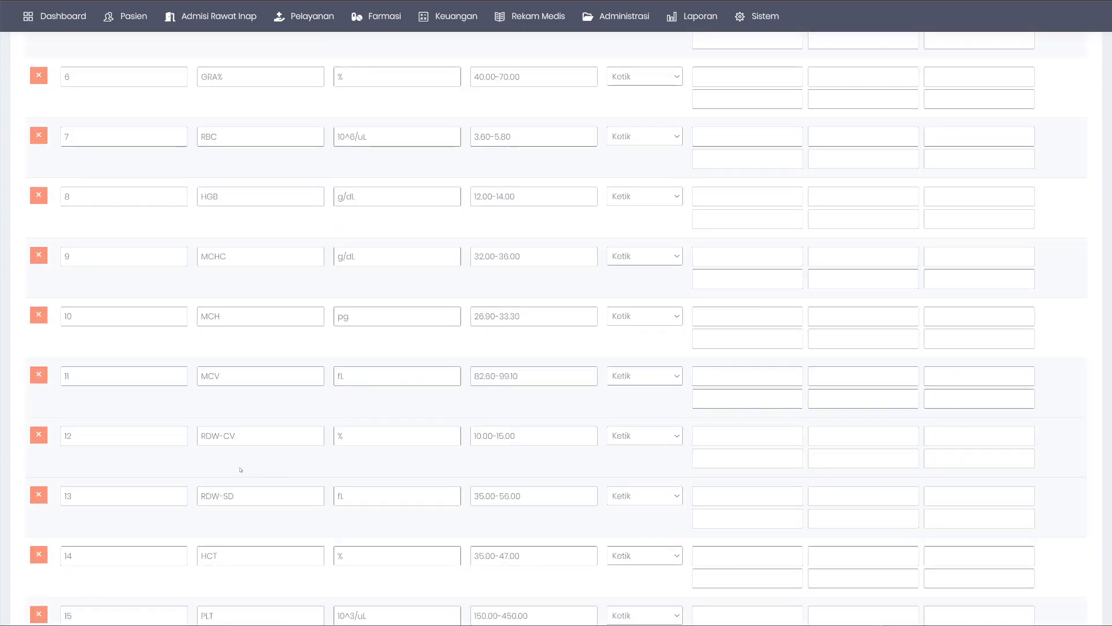
{"action": "scroll", "coordinate": [239, 465], "scroll_direction": "down", "scroll_amount": 3}
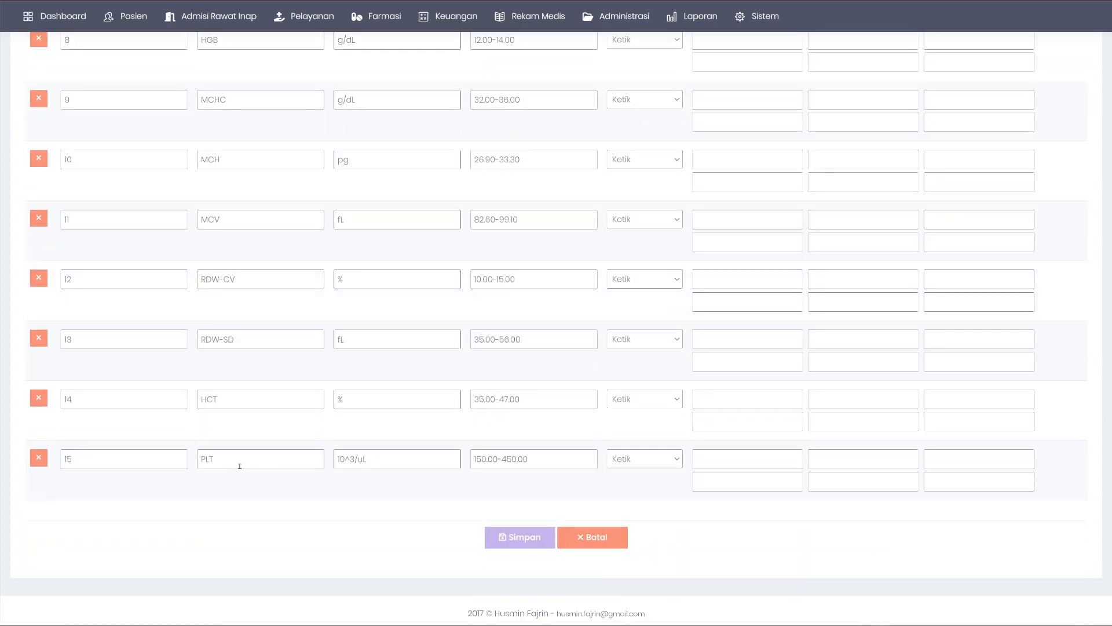
{"action": "scroll", "coordinate": [233, 463], "scroll_direction": "up", "scroll_amount": 13}
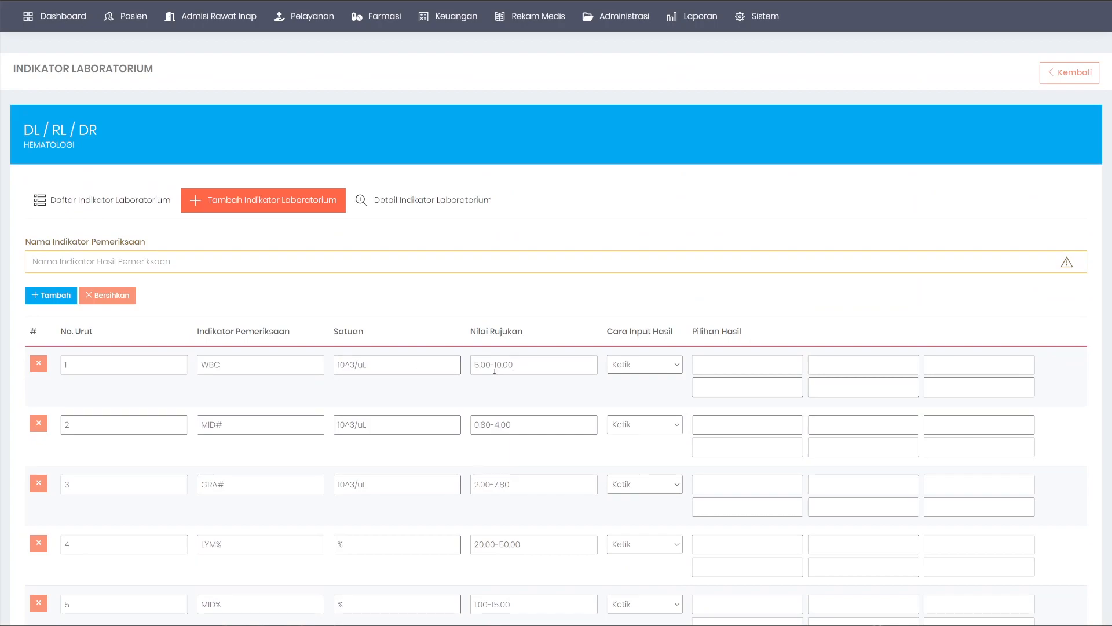
- Return to the laboratory examinations and check the indicator section of the new examination form
{"action": "left_click", "coordinate": [143, 204]}
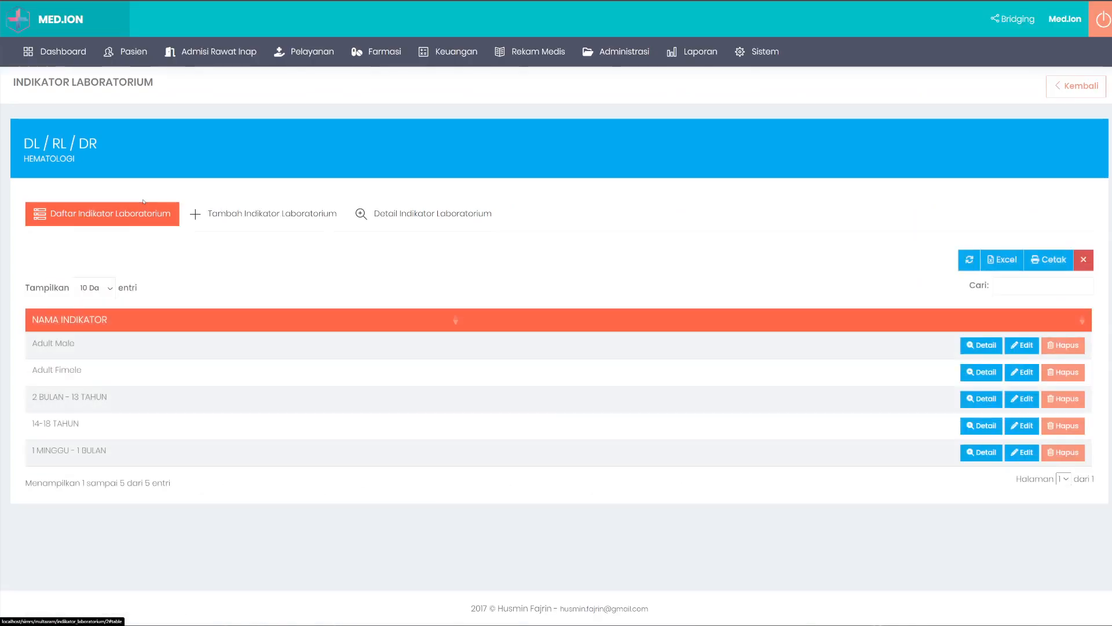
{"action": "left_click", "coordinate": [1076, 85]}
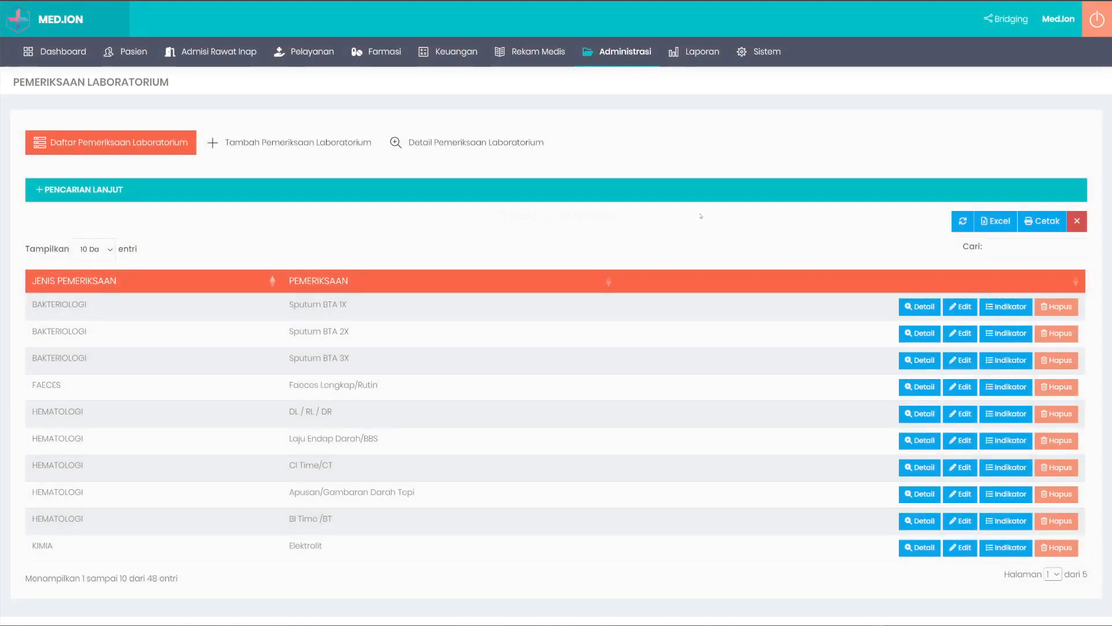
{"action": "left_click", "coordinate": [311, 145]}
{"action": "left_click", "coordinate": [213, 250]}
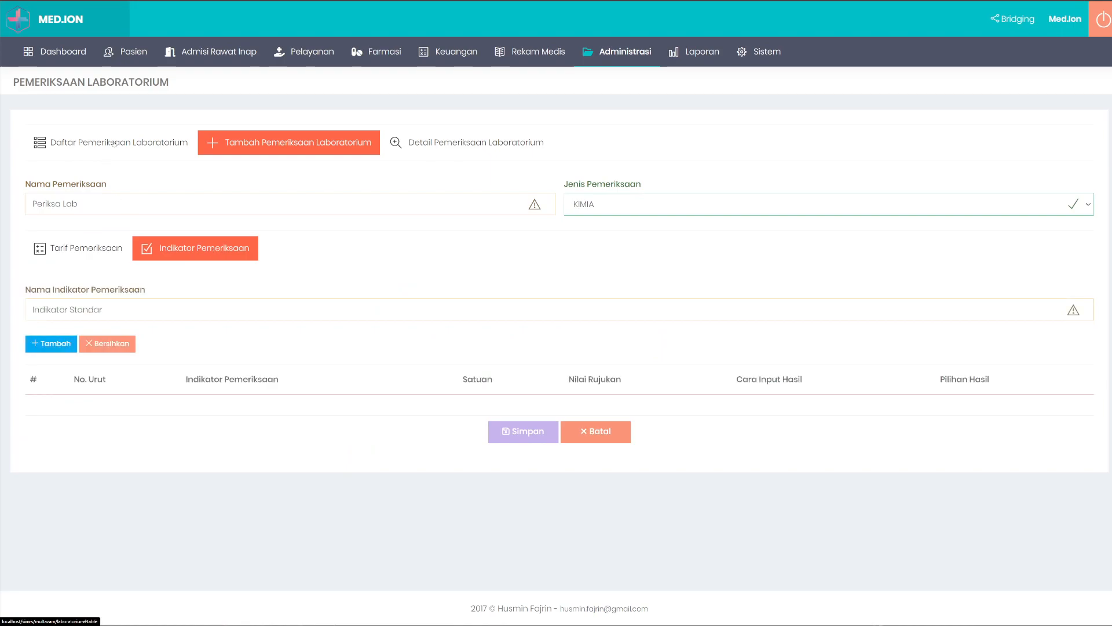
- Return to the examinations list and review the indicator list and the edit form of the DL / RL / DR examination
{"action": "left_click", "coordinate": [114, 143]}
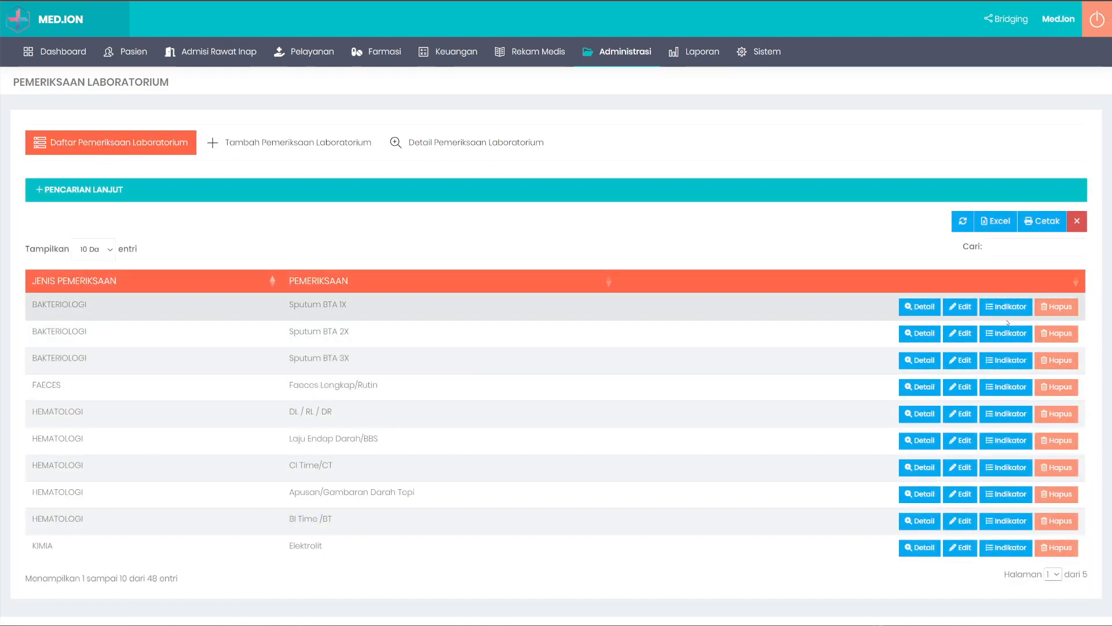
{"action": "left_click", "coordinate": [1007, 415]}
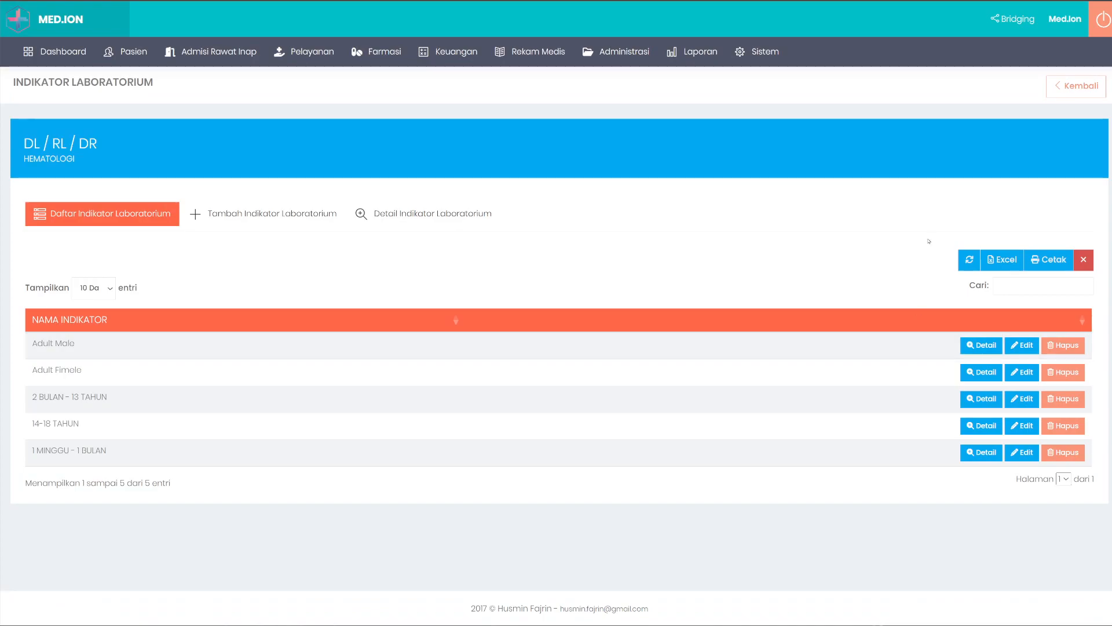
{"action": "left_click", "coordinate": [1073, 88]}
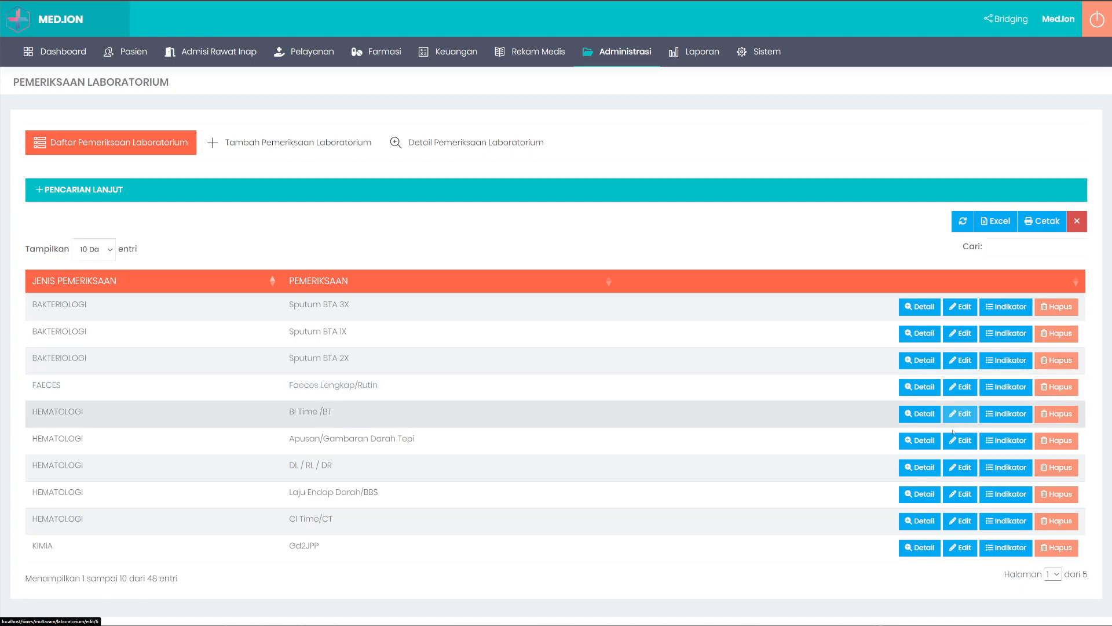
{"action": "left_click", "coordinate": [960, 467]}
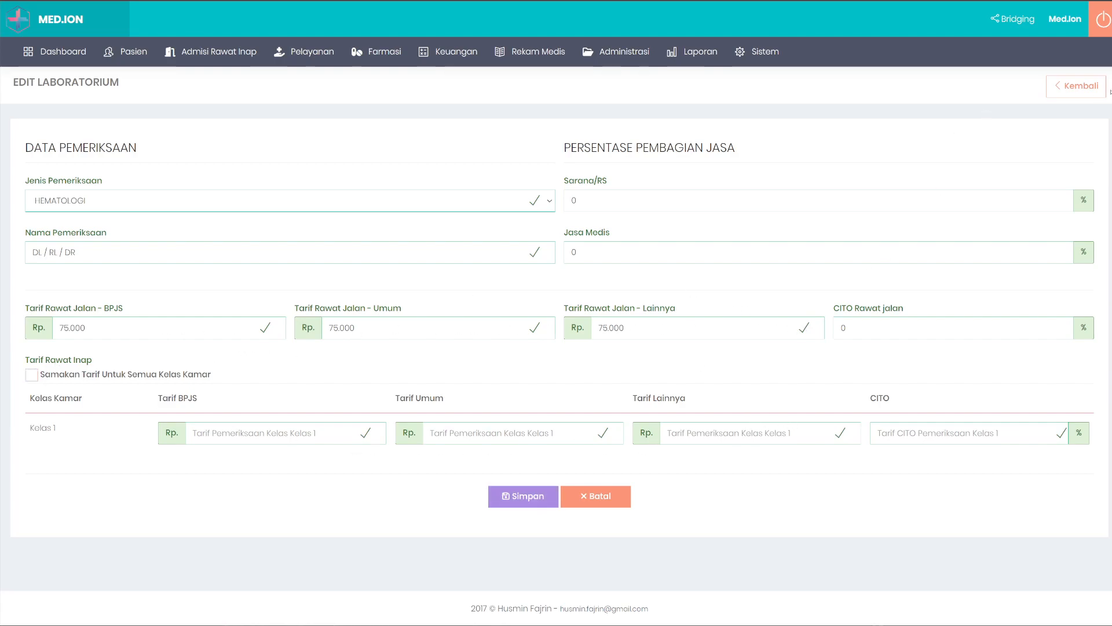
{"action": "left_click", "coordinate": [1077, 96]}
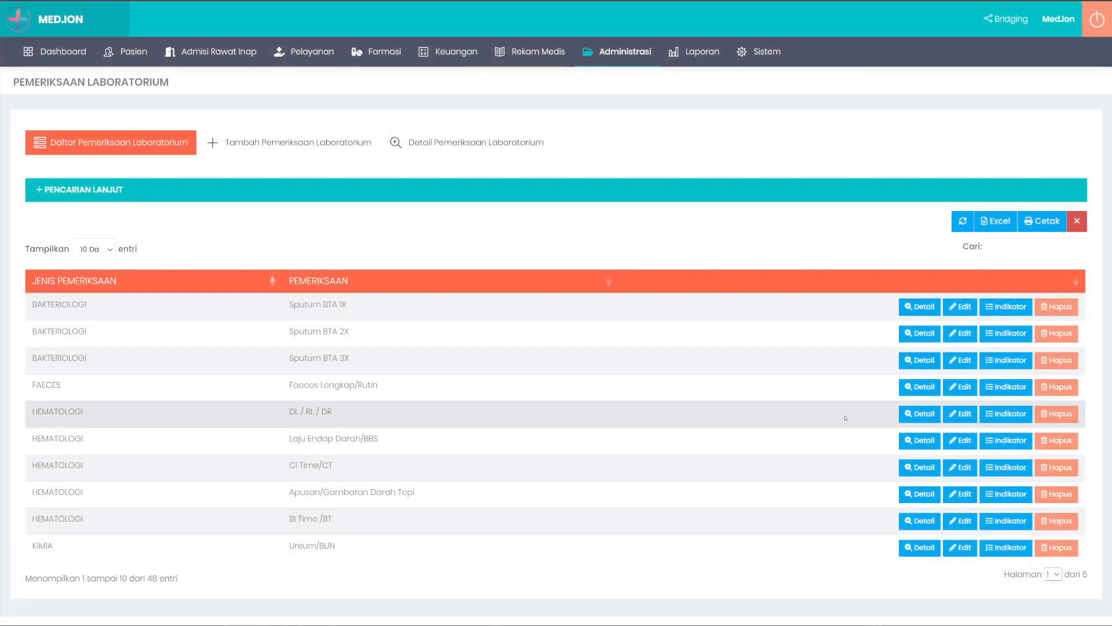
- Open the details of the DL / RL / DR examination and view its examination indicators
{"action": "left_click", "coordinate": [919, 413]}
{"action": "left_click", "coordinate": [206, 296]}
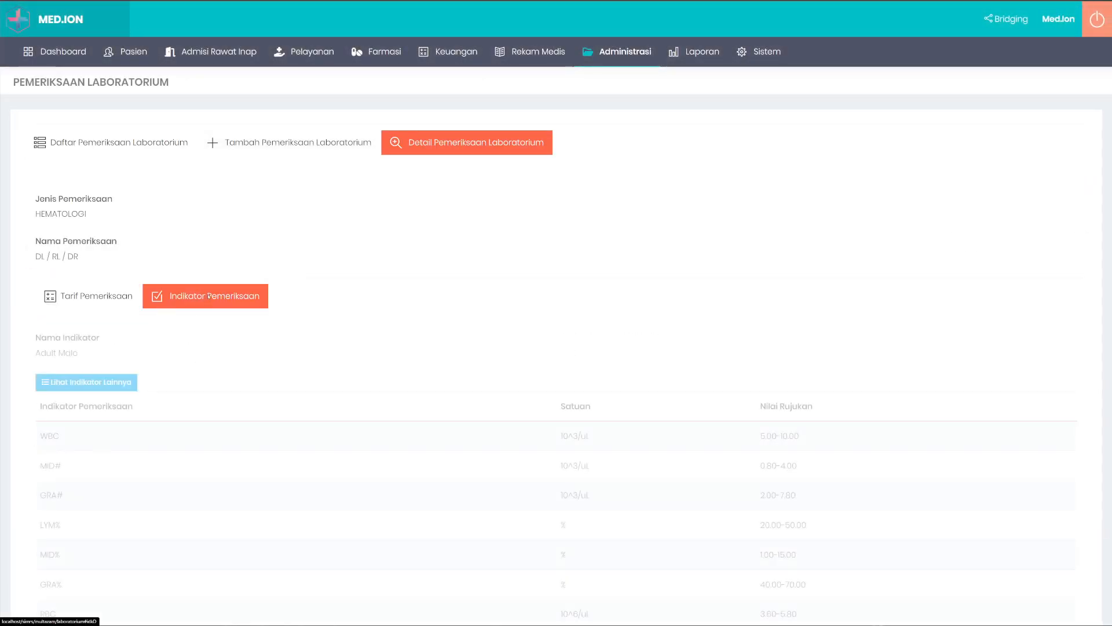
- Review the indicator rows and the examination tariffs in the details of the DL / RL / DR examination
{"action": "scroll", "coordinate": [201, 433], "scroll_direction": "down", "scroll_amount": 4}
{"action": "scroll", "coordinate": [205, 432], "scroll_direction": "up", "scroll_amount": 3}
{"action": "scroll", "coordinate": [206, 432], "scroll_direction": "up", "scroll_amount": 1}
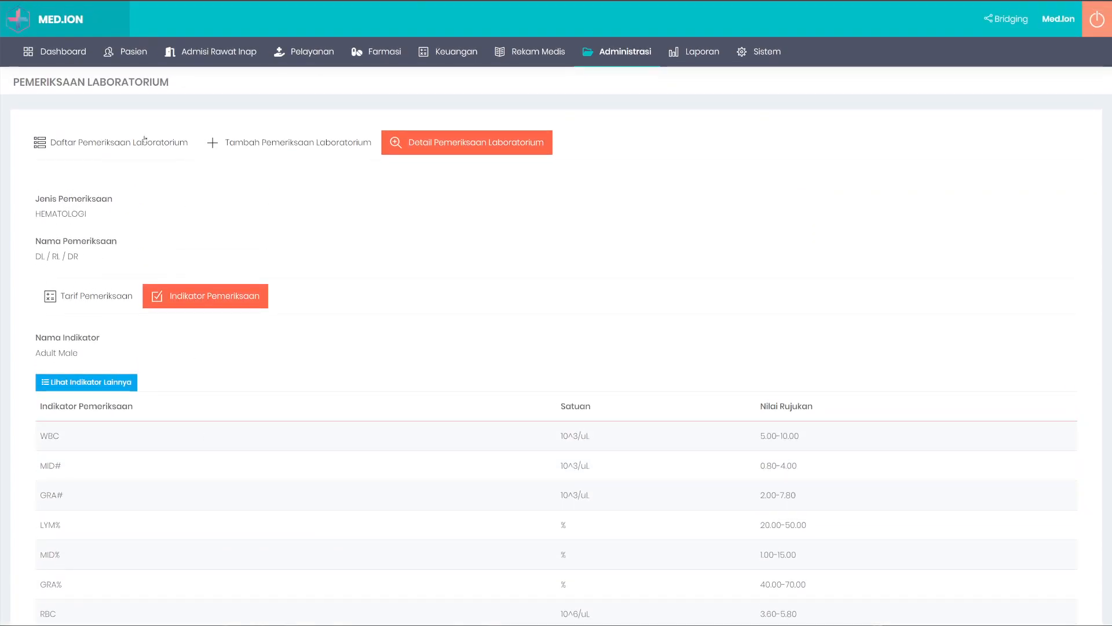
{"action": "left_click", "coordinate": [82, 297]}
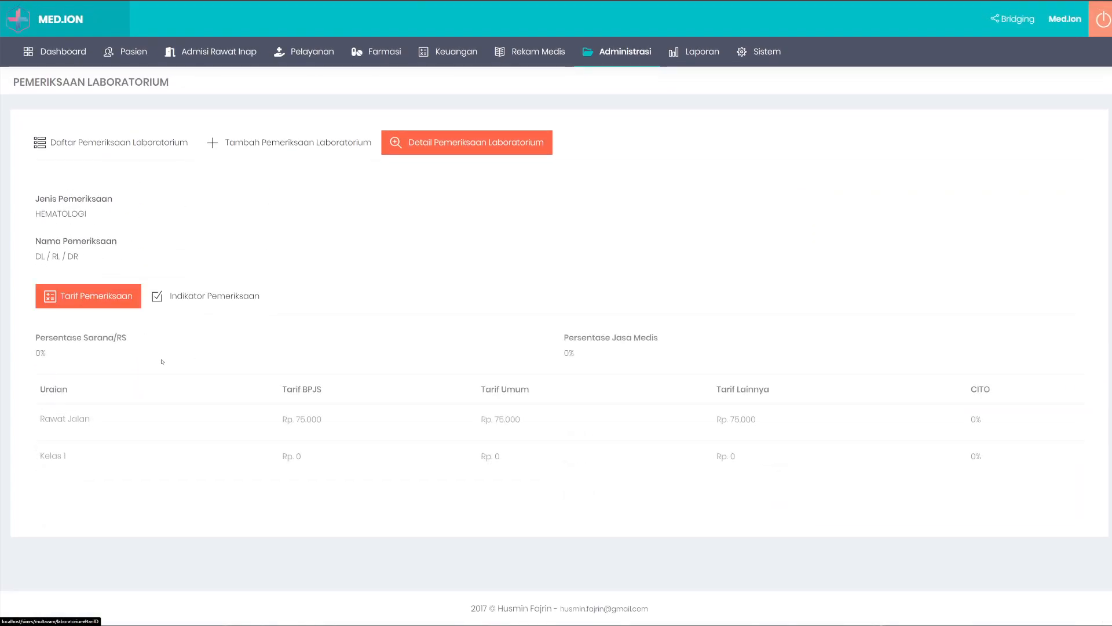
- Return to the laboratory examinations list, request deletion of Faeces Lengkap/Rutin and decline the confirmation
{"action": "left_click", "coordinate": [158, 145]}
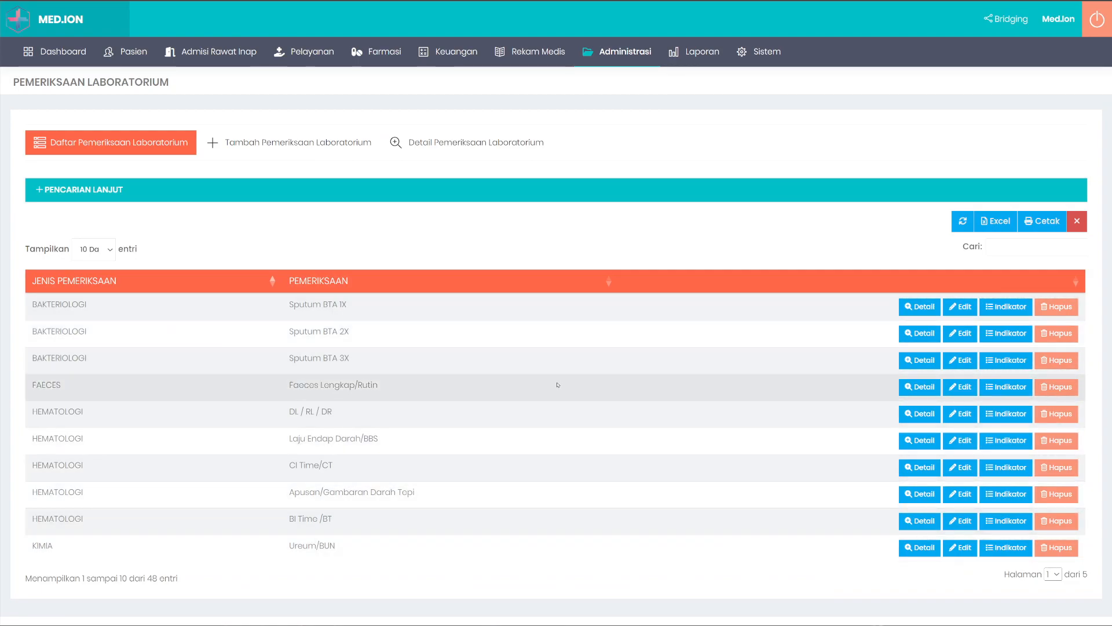
{"action": "left_click", "coordinate": [1053, 387]}
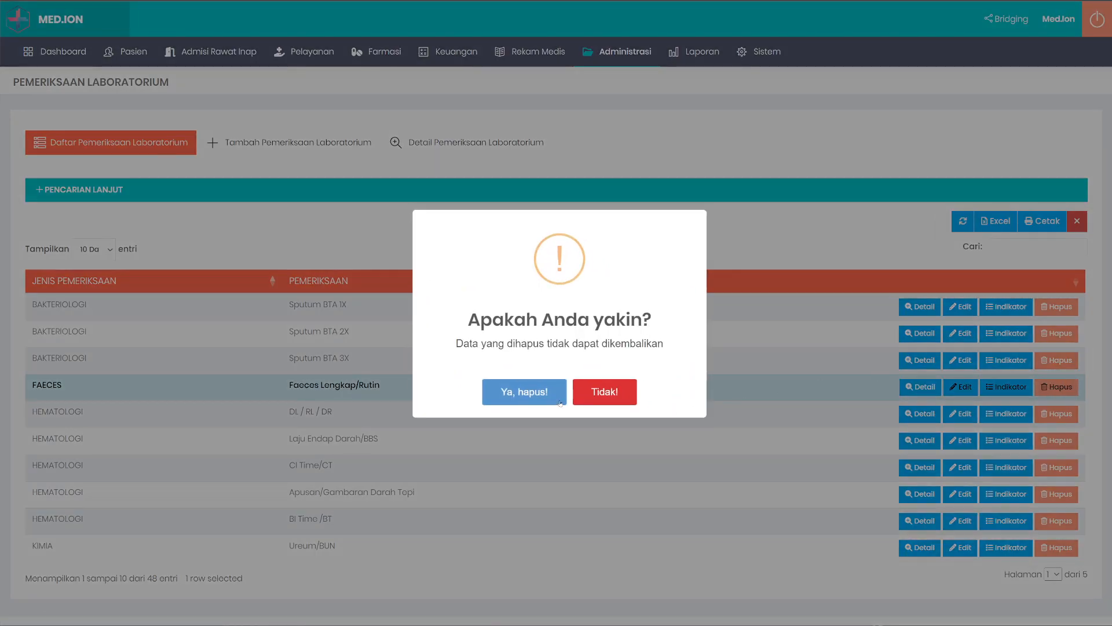
{"action": "left_click", "coordinate": [618, 400]}
- Open the radiology service tariffs and review the form for adding a radiology examination
{"action": "mouse_move", "coordinate": [620, 55]}
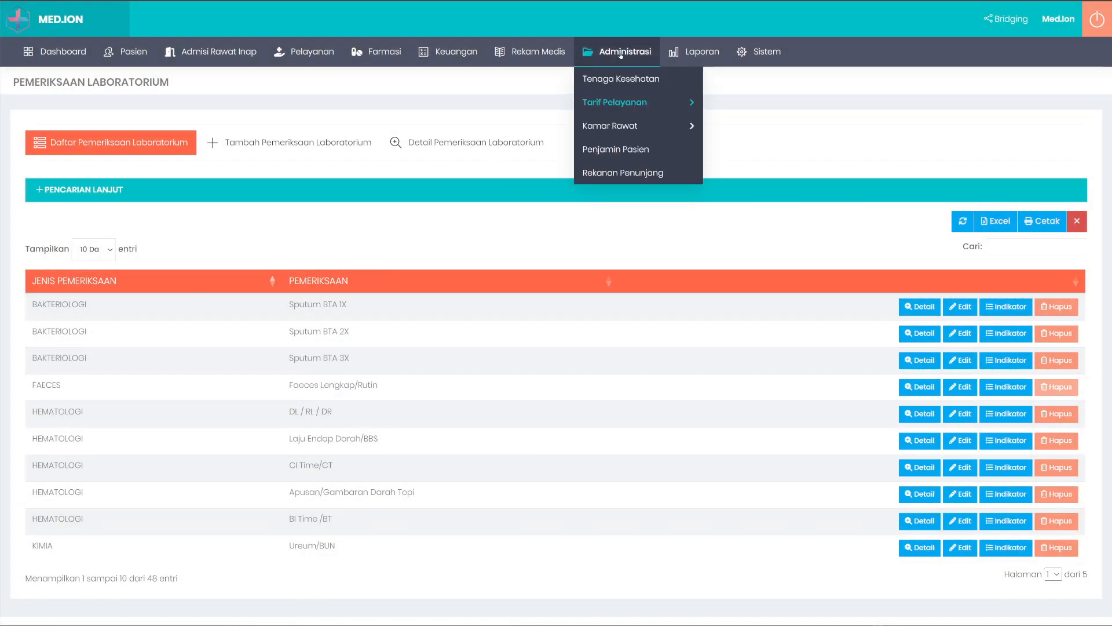
{"action": "mouse_move", "coordinate": [637, 102]}
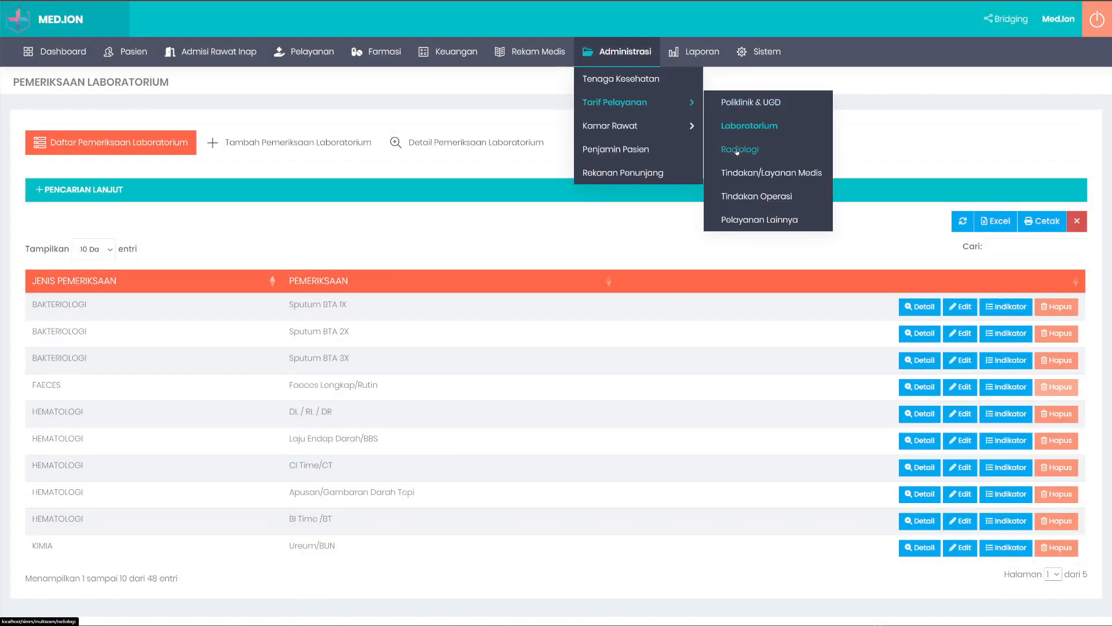
{"action": "left_click", "coordinate": [738, 150]}
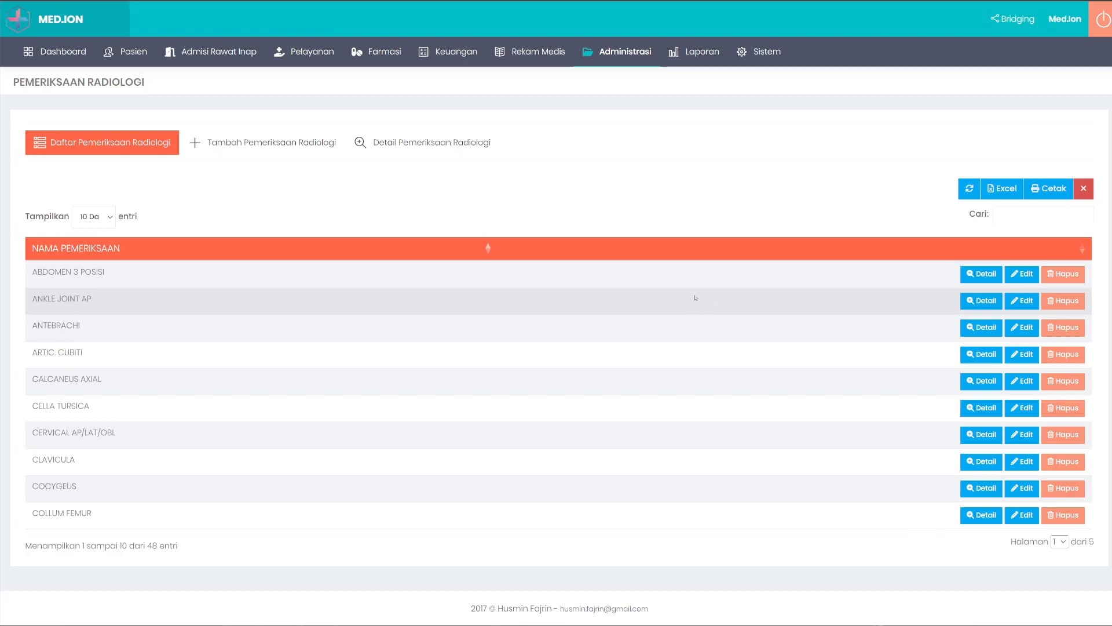
{"action": "left_click", "coordinate": [264, 146]}
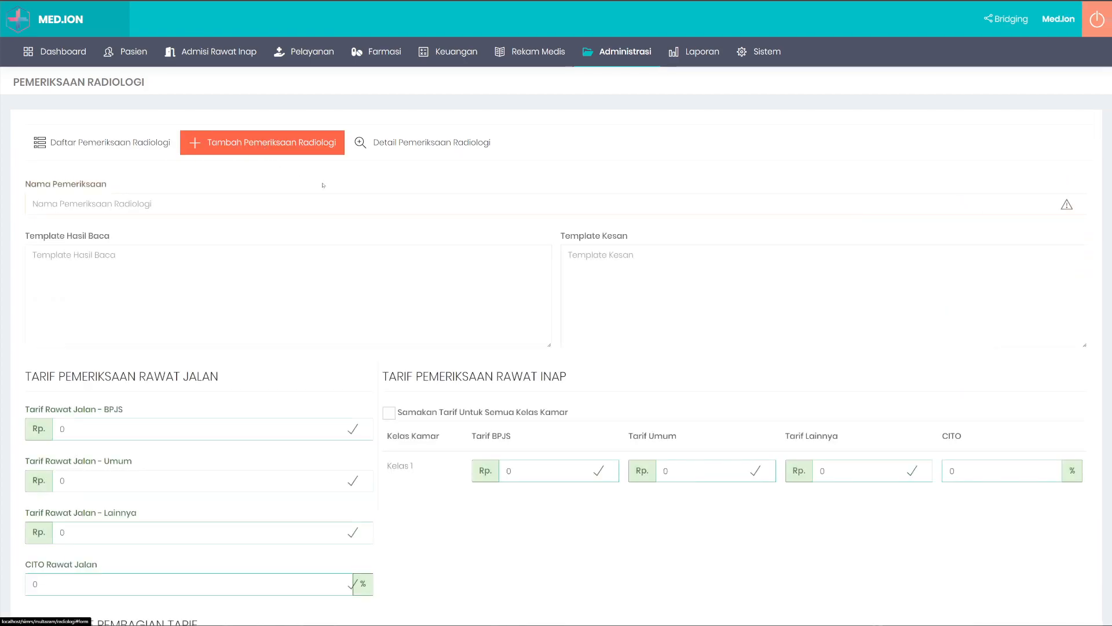
{"action": "scroll", "coordinate": [318, 284], "scroll_direction": "down", "scroll_amount": 4}
{"action": "scroll", "coordinate": [316, 287], "scroll_direction": "up", "scroll_amount": 3}
- View the details of the ABDOMEN 3 POSISI radiology examination and return to the list
{"action": "left_click", "coordinate": [102, 133]}
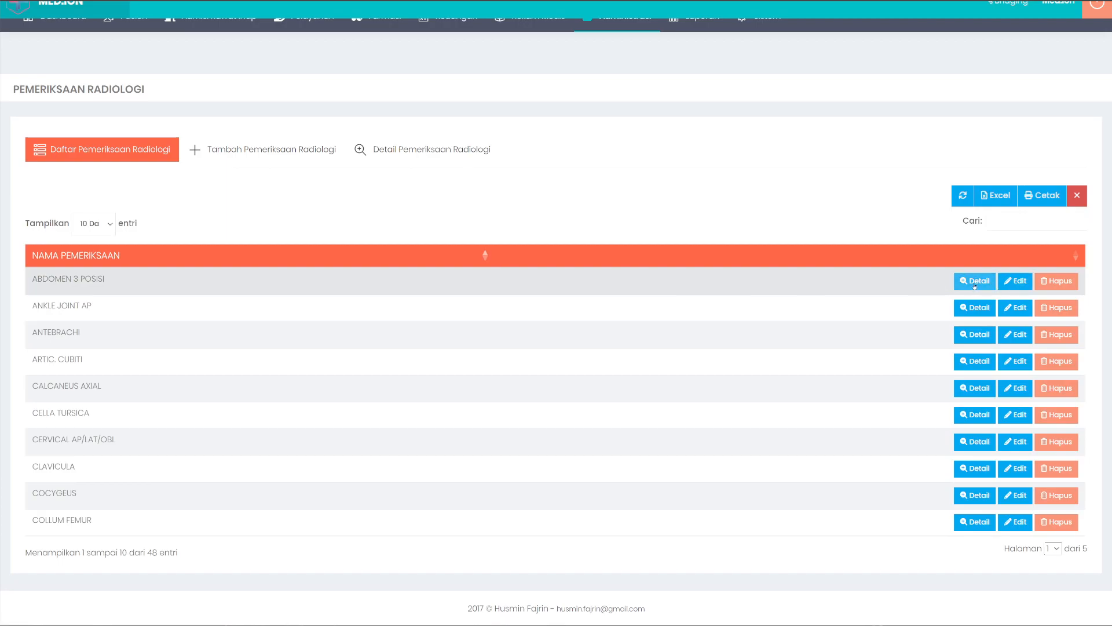
{"action": "left_click", "coordinate": [994, 286]}
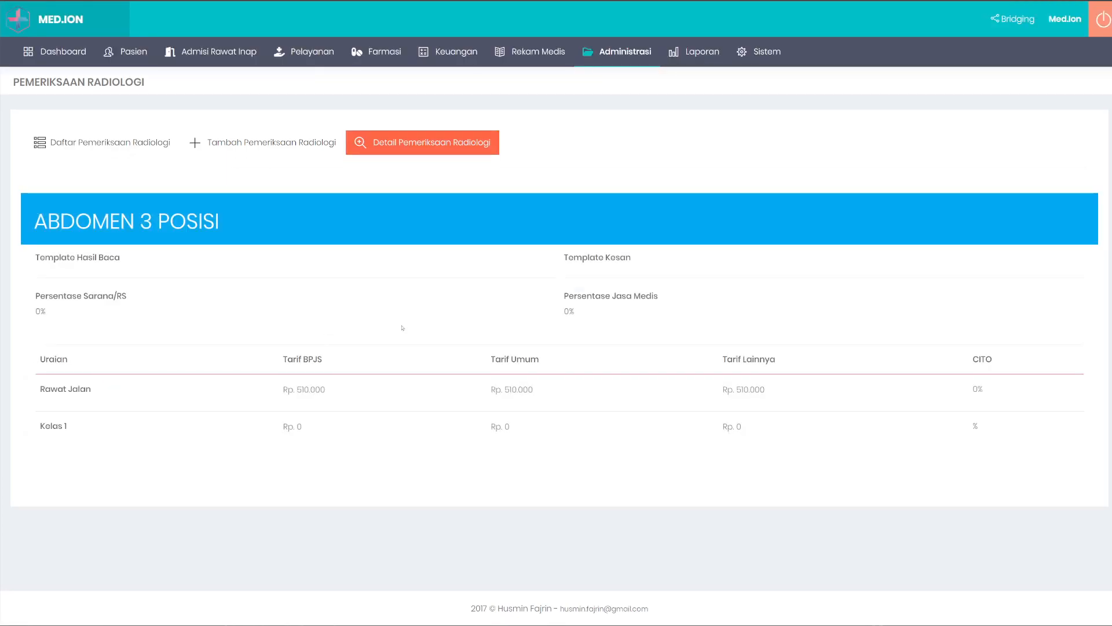
{"action": "left_click", "coordinate": [145, 151]}
- Review the edit form of the ABDOMEN 3 POSISI examination and go back to the radiology list
{"action": "left_click", "coordinate": [1022, 276]}
{"action": "scroll", "coordinate": [302, 343], "scroll_direction": "down", "scroll_amount": 2}
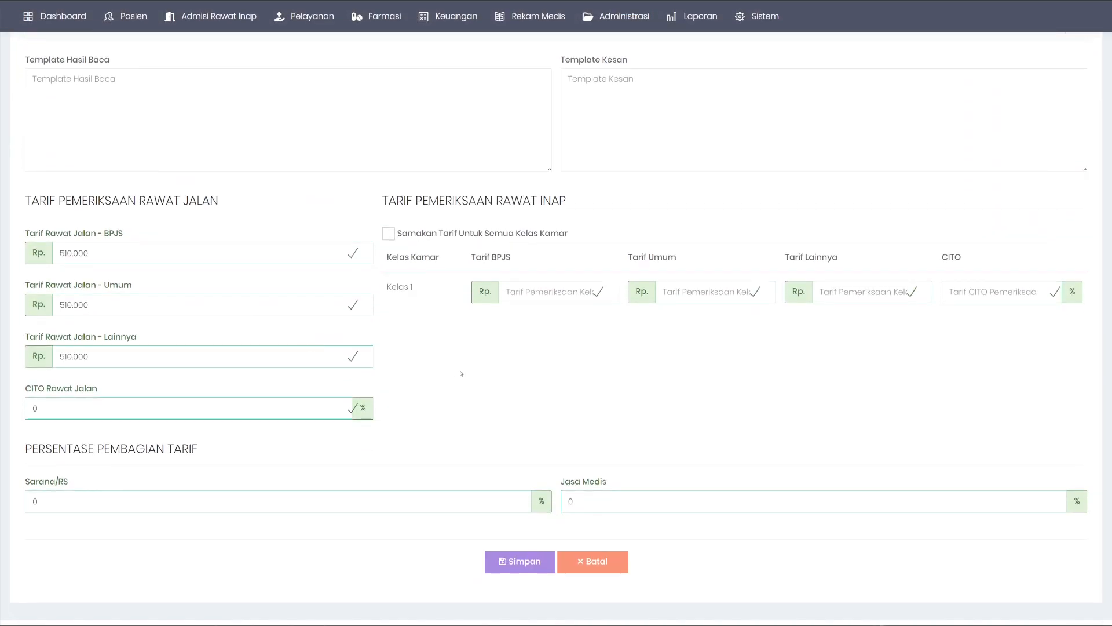
{"action": "scroll", "coordinate": [278, 362], "scroll_direction": "up", "scroll_amount": 2}
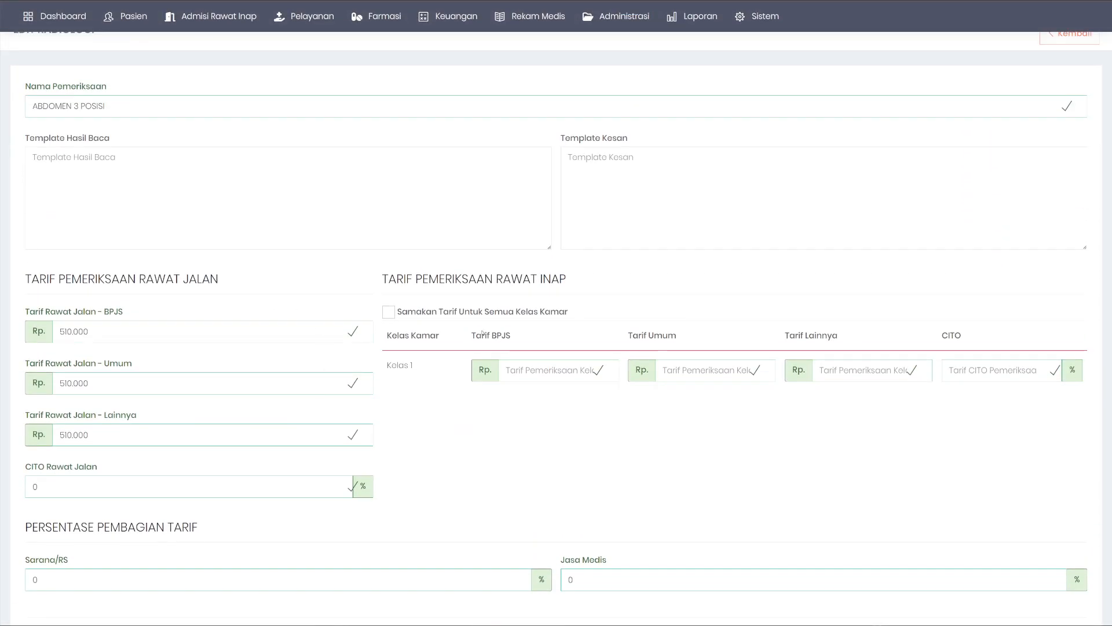
{"action": "left_click", "coordinate": [1070, 85]}
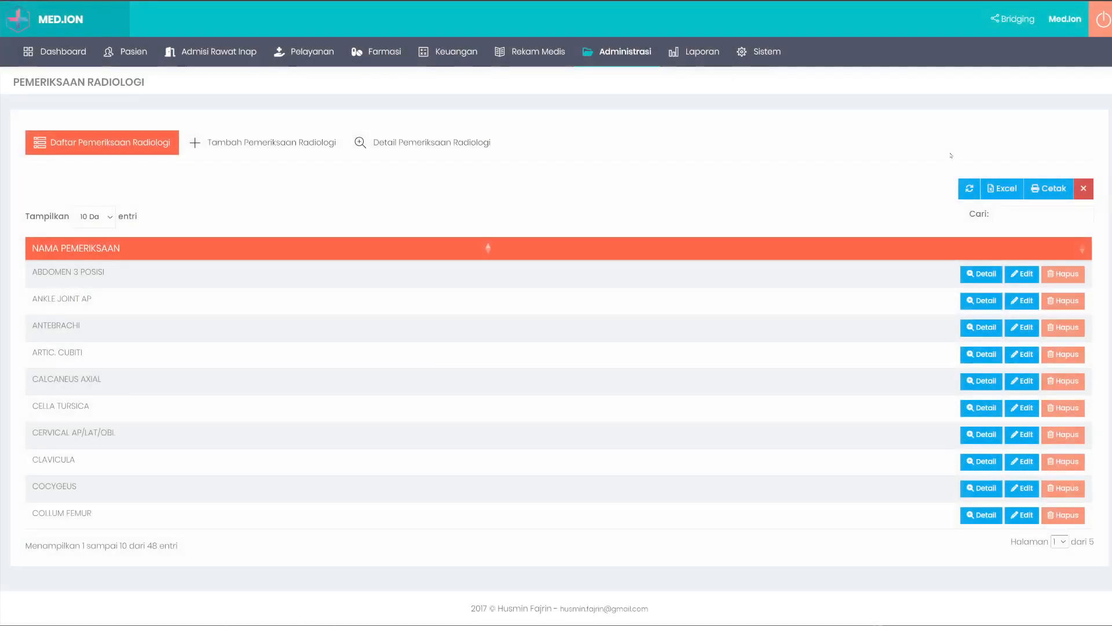
- Examine the Template Hasil Baca and Template Kesan fields in the new radiology examination form
{"action": "left_click", "coordinate": [277, 143]}
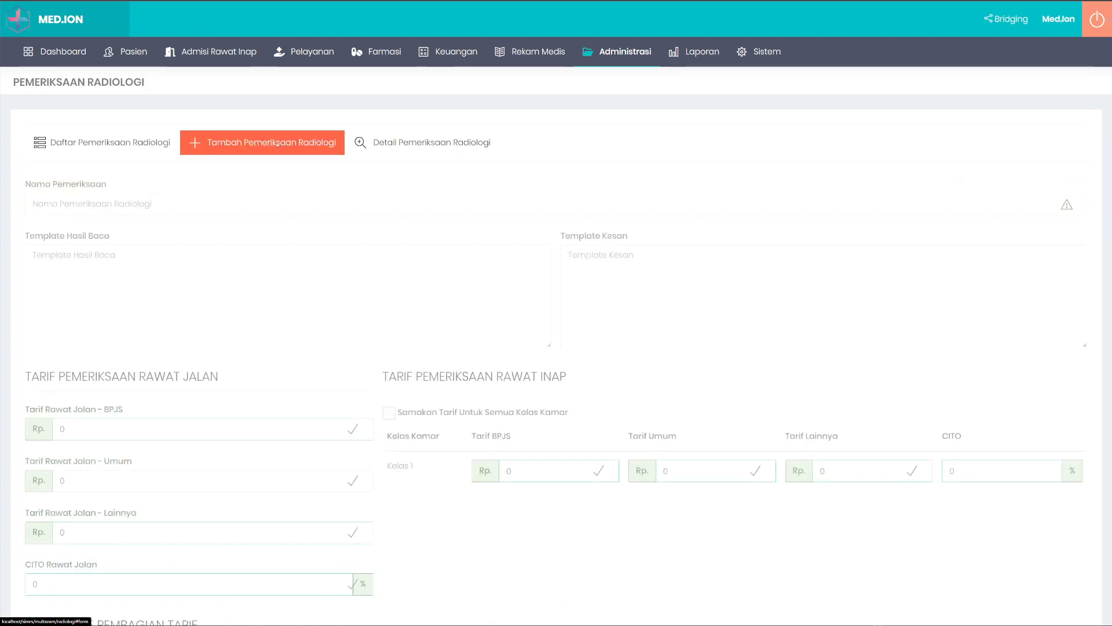
{"action": "left_click_drag", "start_coordinate": [44, 238], "coordinate": [488, 247]}
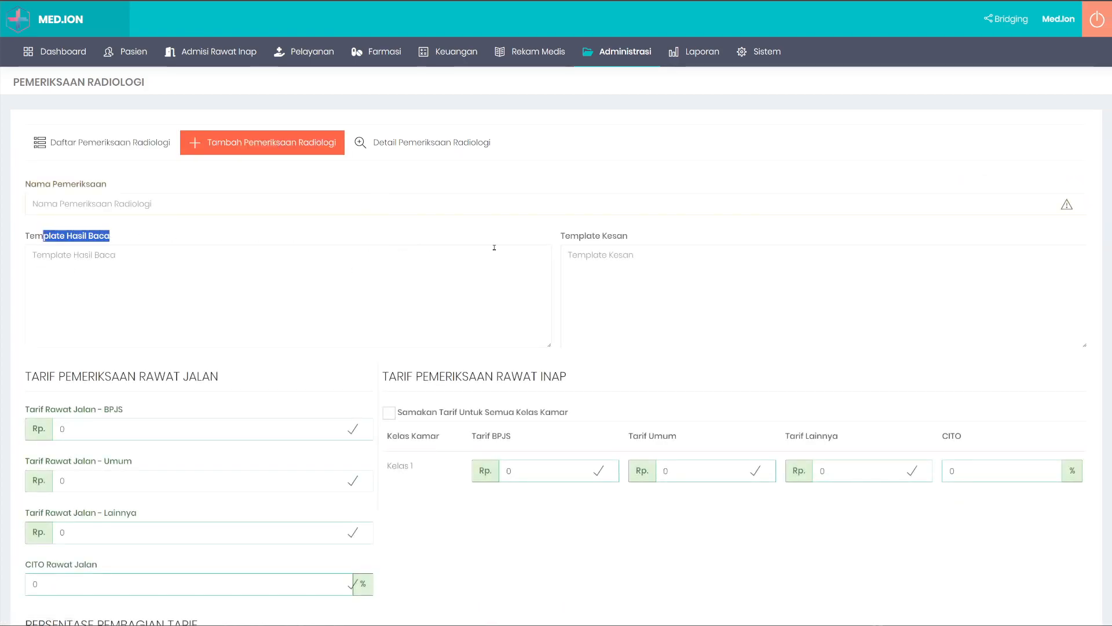
{"action": "left_click", "coordinate": [655, 233]}
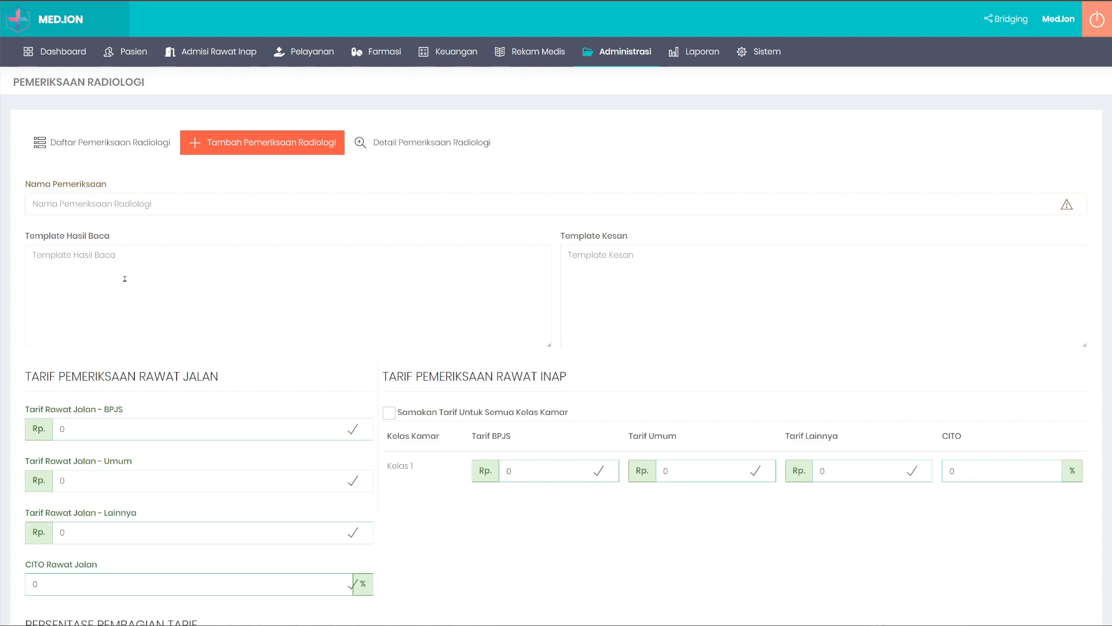
{"action": "left_click", "coordinate": [140, 268]}
{"action": "left_click", "coordinate": [743, 288]}
{"action": "left_click", "coordinate": [526, 230]}
- Open the ABDOMEN 3 POSISI examination for editing from the radiology list and check its Kelas 1 inpatient tariff and CITO fields
{"action": "left_click", "coordinate": [122, 144]}
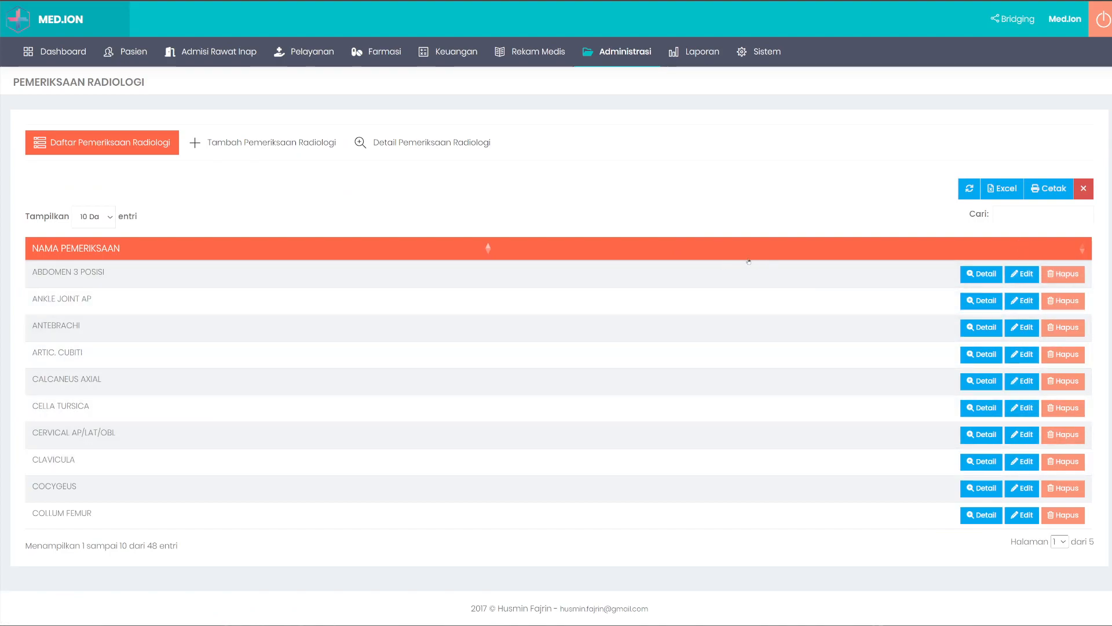
{"action": "left_click", "coordinate": [1024, 279]}
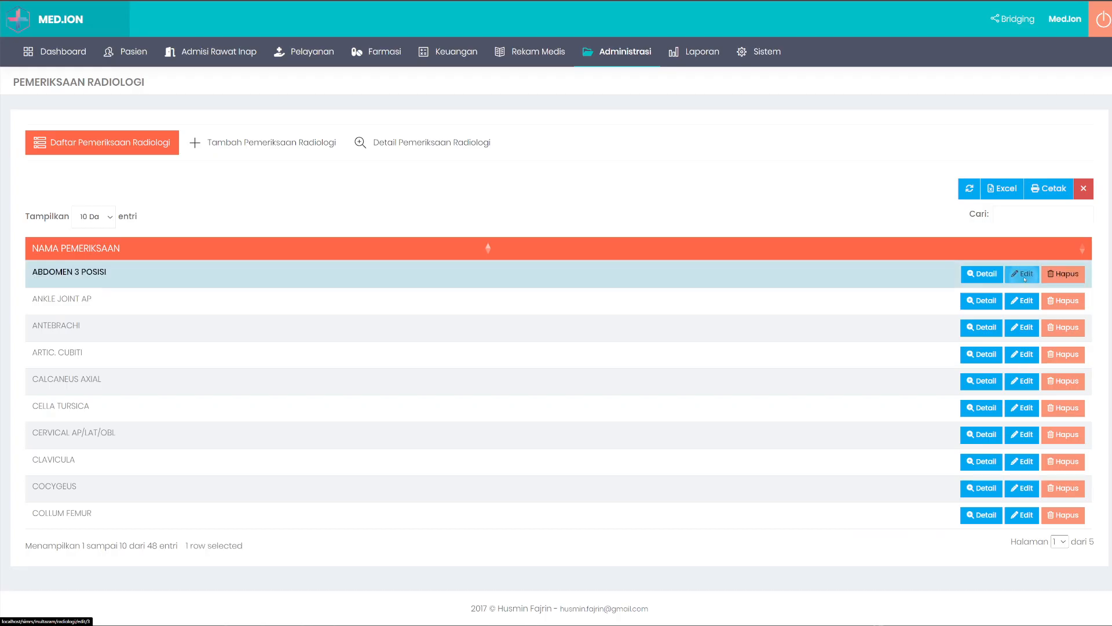
{"action": "scroll", "coordinate": [196, 356], "scroll_direction": "down", "scroll_amount": 1}
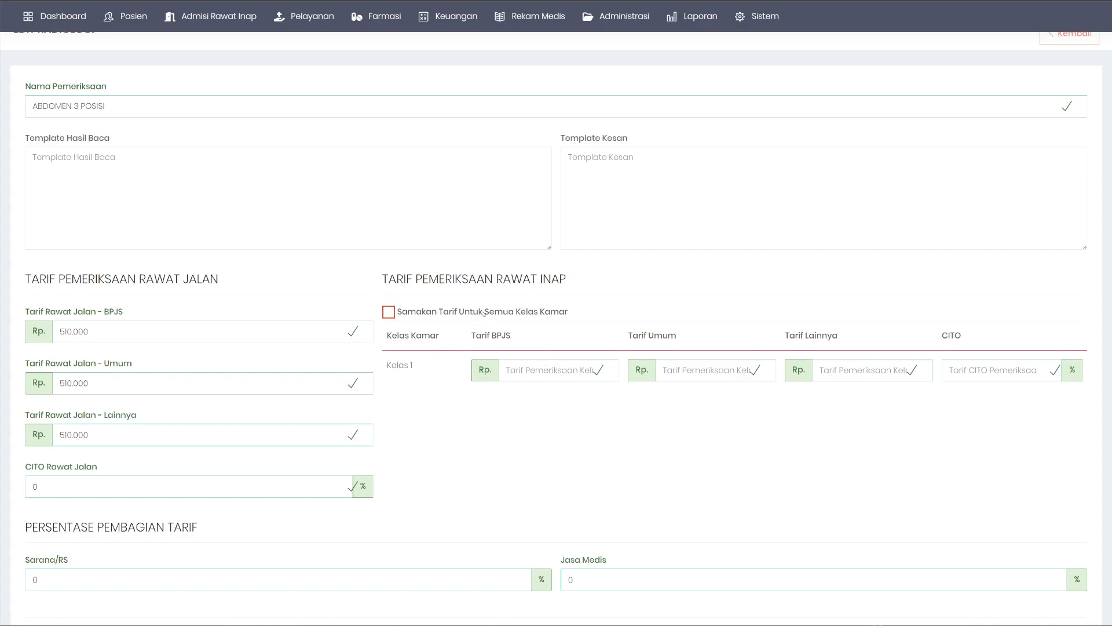
{"action": "left_click", "coordinate": [520, 368]}
{"action": "left_click", "coordinate": [690, 369]}
{"action": "left_click", "coordinate": [854, 370]}
{"action": "left_click", "coordinate": [1008, 369]}
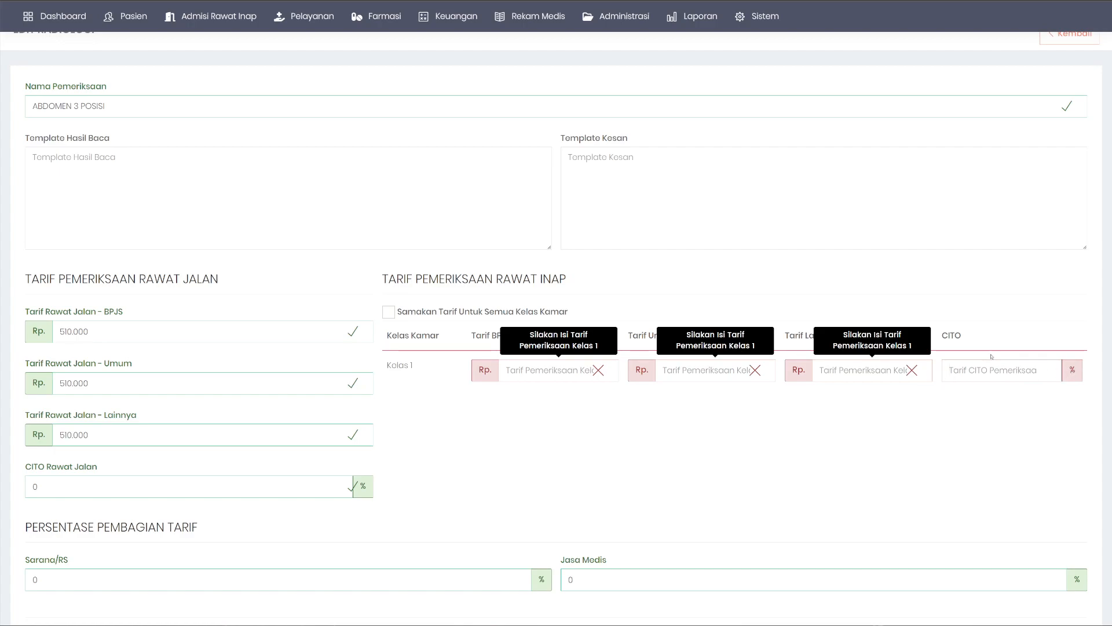
{"action": "left_click", "coordinate": [523, 368]}
- Look over the rest of the ABDOMEN 3 POSISI edit form and leave it without saving
{"action": "scroll", "coordinate": [224, 234], "scroll_direction": "up", "scroll_amount": 2}
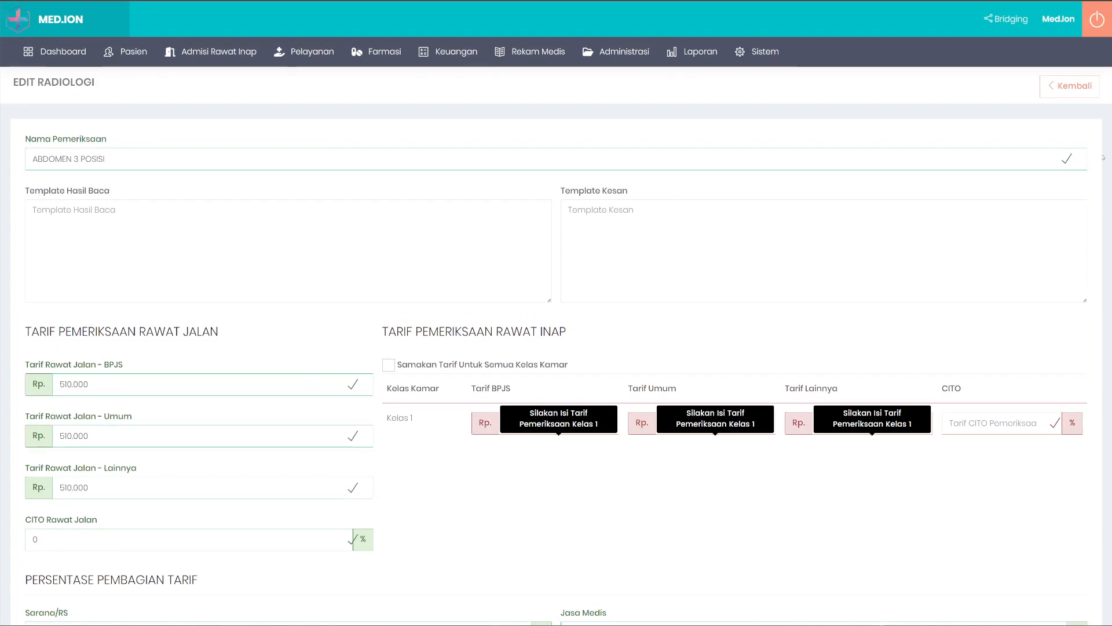
{"action": "scroll", "coordinate": [773, 352], "scroll_direction": "down", "scroll_amount": 3}
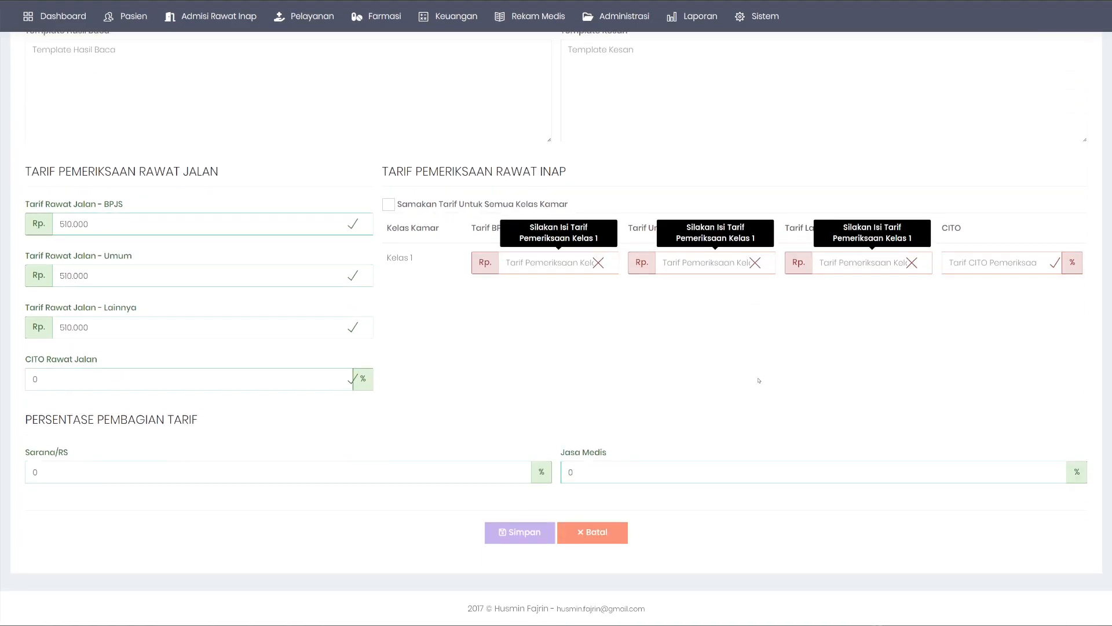
{"action": "scroll", "coordinate": [534, 520], "scroll_direction": "up", "scroll_amount": 3}
{"action": "left_click", "coordinate": [1070, 86]}
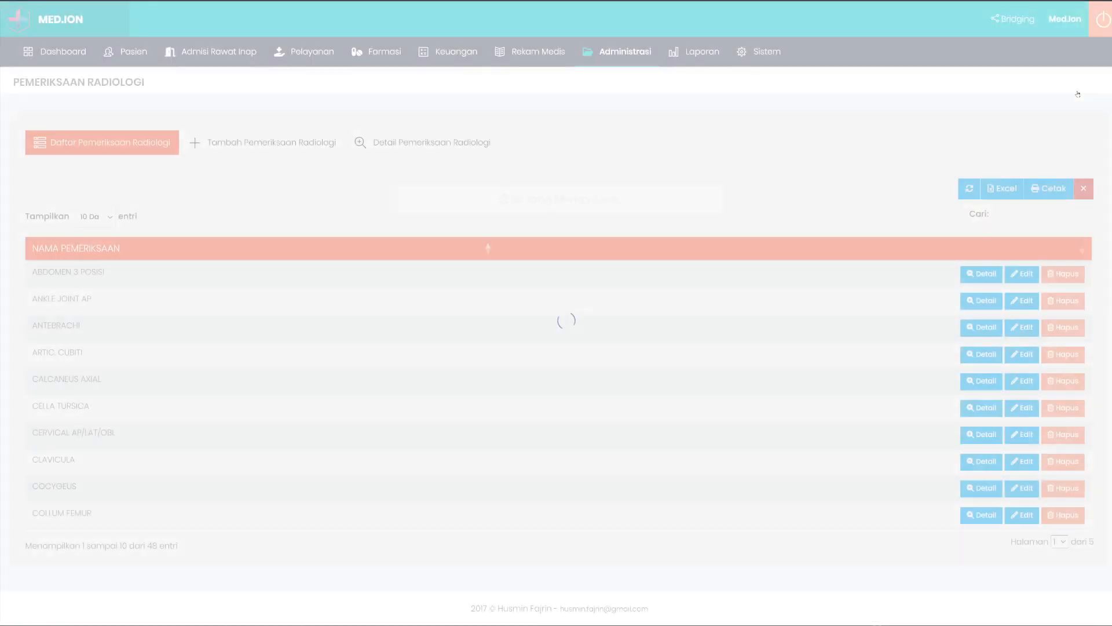
- Start a new entry in the Tindakan/Layanan Medis service tariffs and name the procedure Pasang Infus
{"action": "left_click", "coordinate": [619, 52]}
{"action": "mouse_move", "coordinate": [637, 101]}
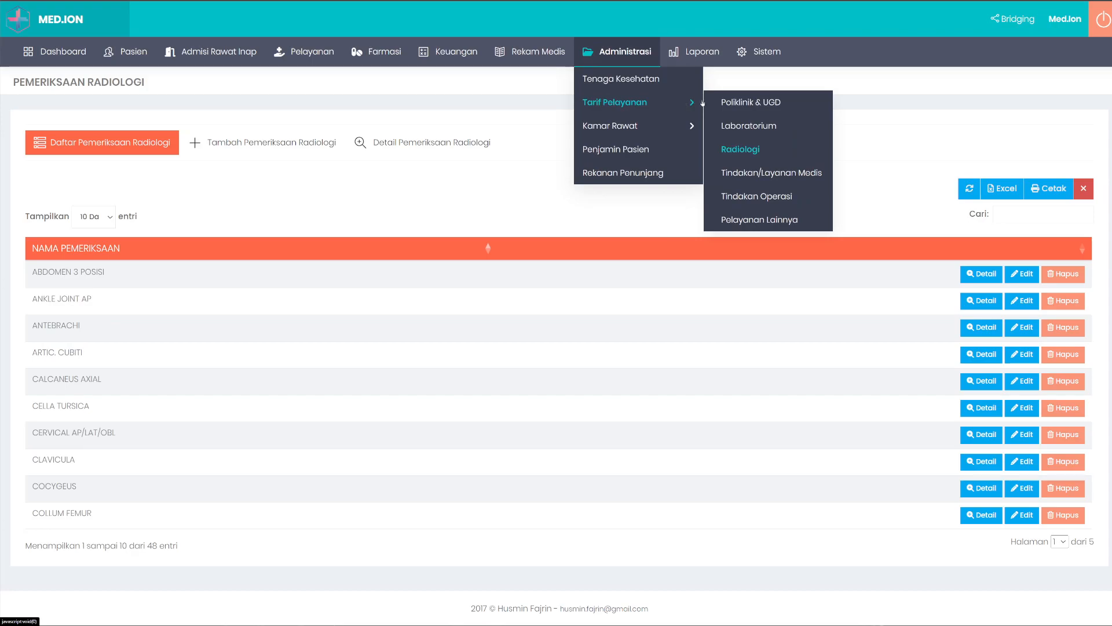
{"action": "left_click", "coordinate": [788, 173]}
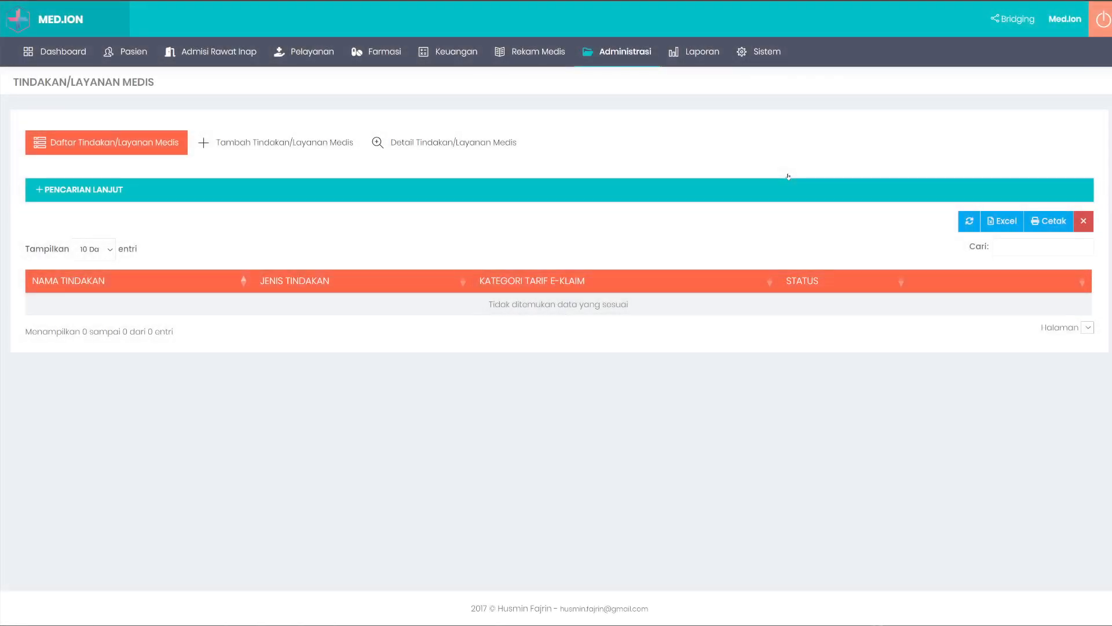
{"action": "left_click", "coordinate": [275, 135]}
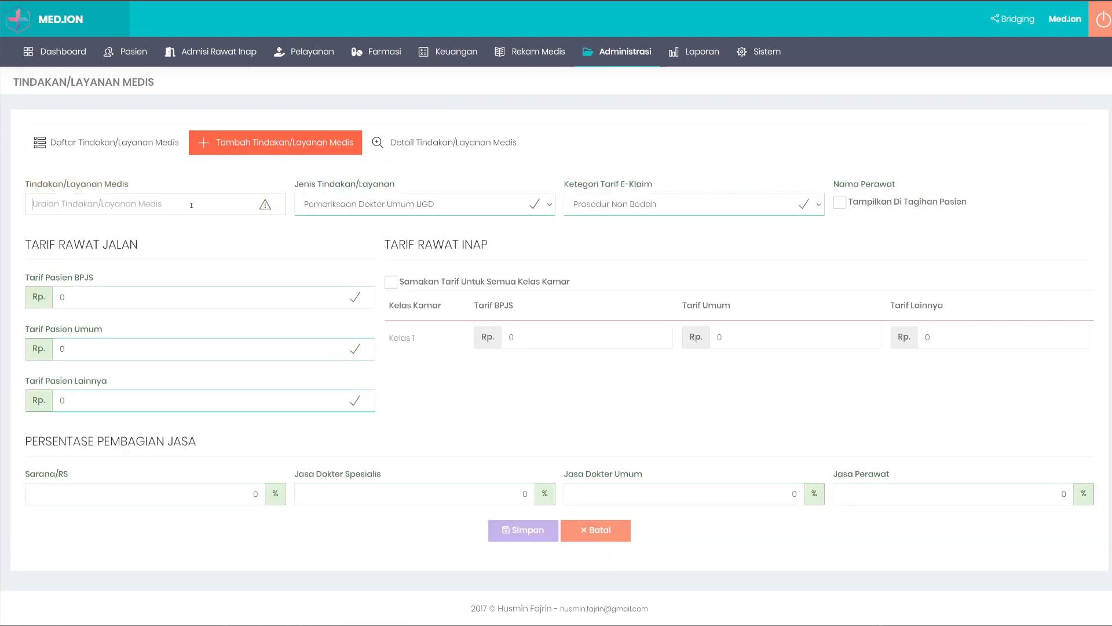
{"action": "type", "text": "P"}
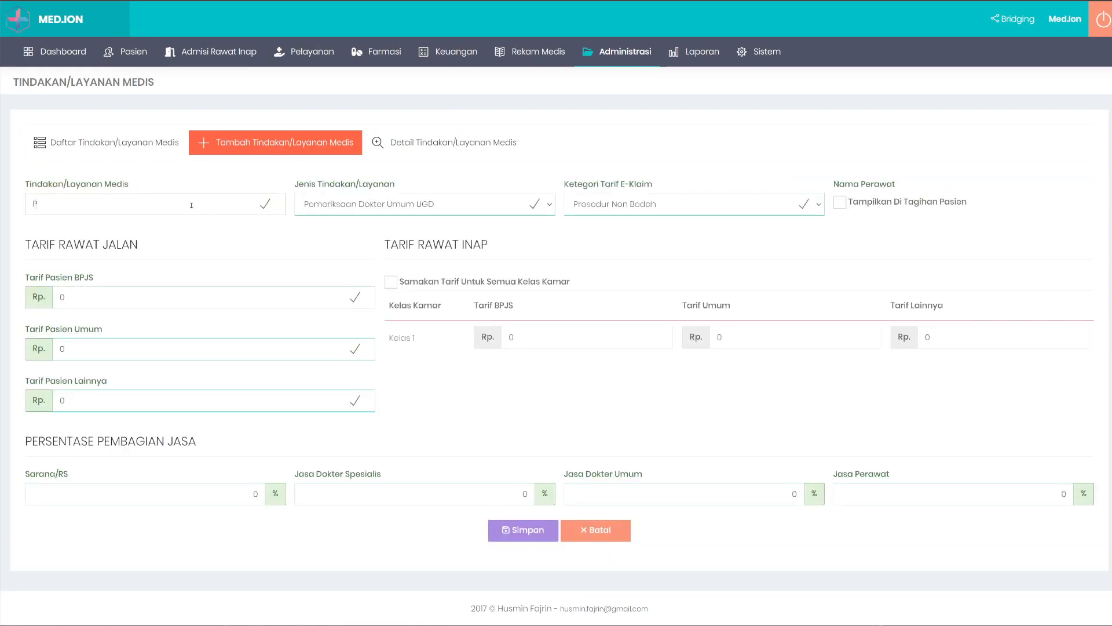
{"action": "type", "text": "asang Infus"}
- Check the available options for the procedure's service type and E-Klaim tariff category
{"action": "left_click", "coordinate": [361, 204]}
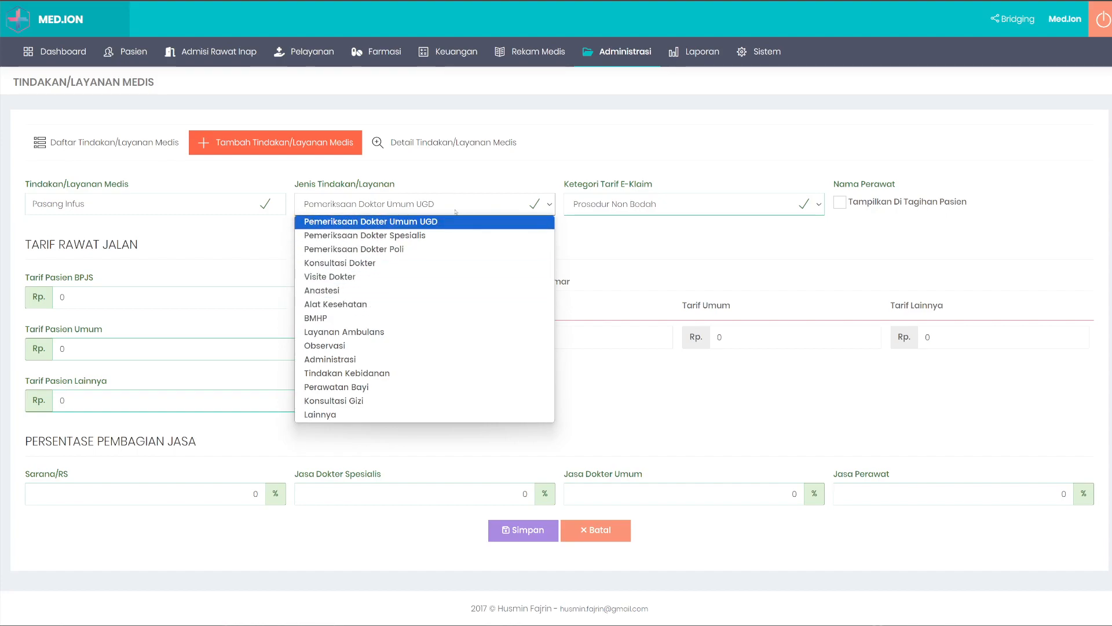
{"action": "left_click", "coordinate": [610, 164]}
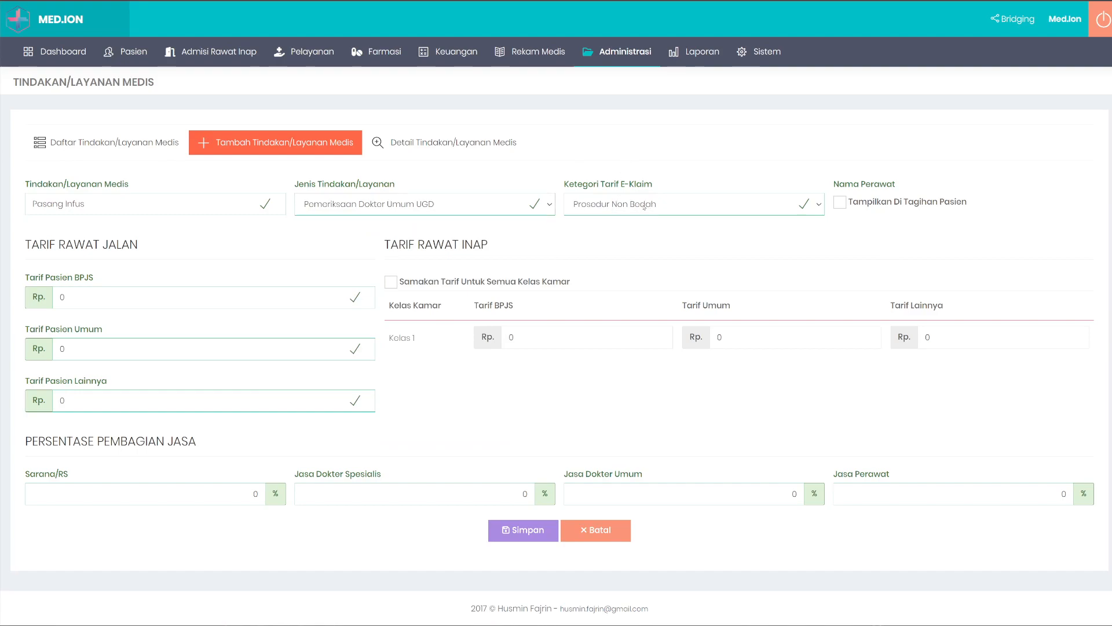
{"action": "left_click", "coordinate": [642, 206]}
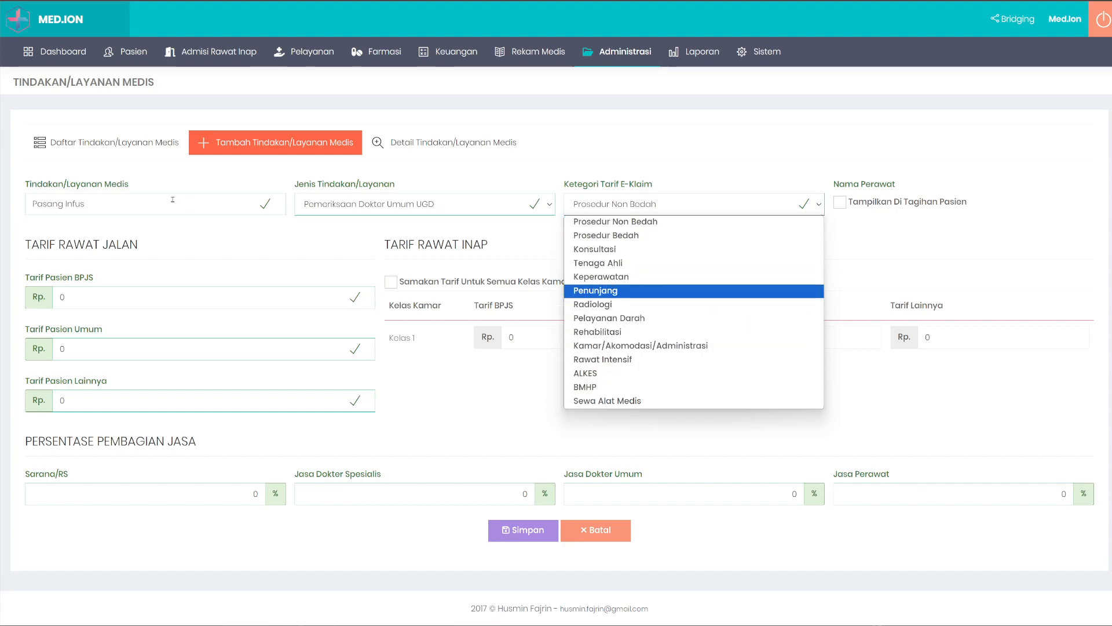
{"action": "left_click", "coordinate": [646, 202]}
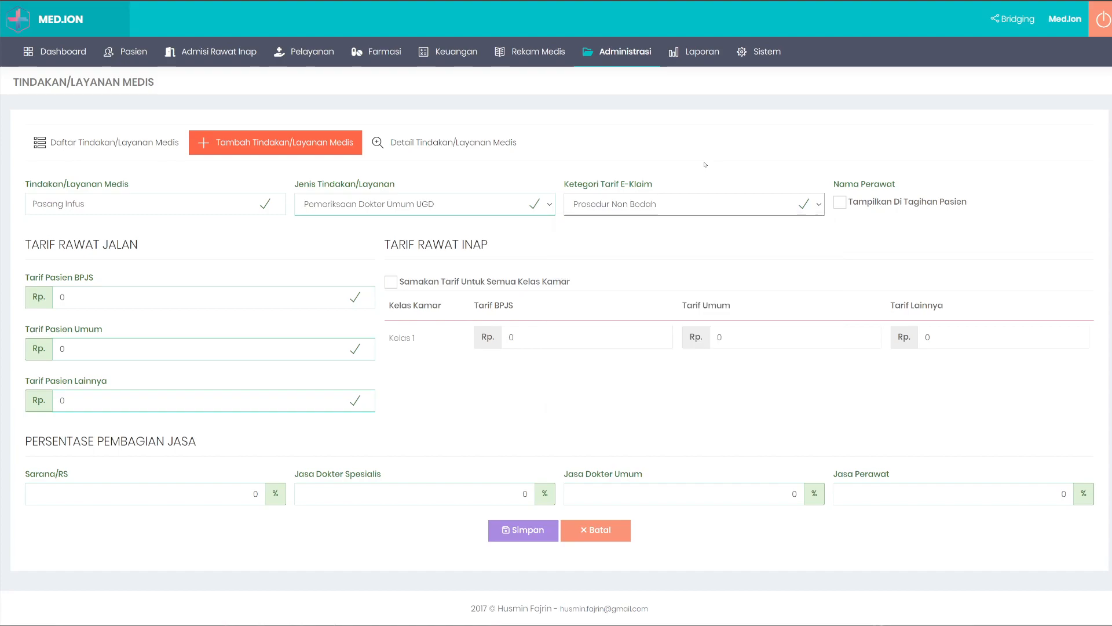
- Examine the option for showing the nurse's name on the patient bill, the outpatient and inpatient tariff sections and the Jasa Perawat share
{"action": "left_click", "coordinate": [904, 202]}
{"action": "left_click", "coordinate": [887, 204]}
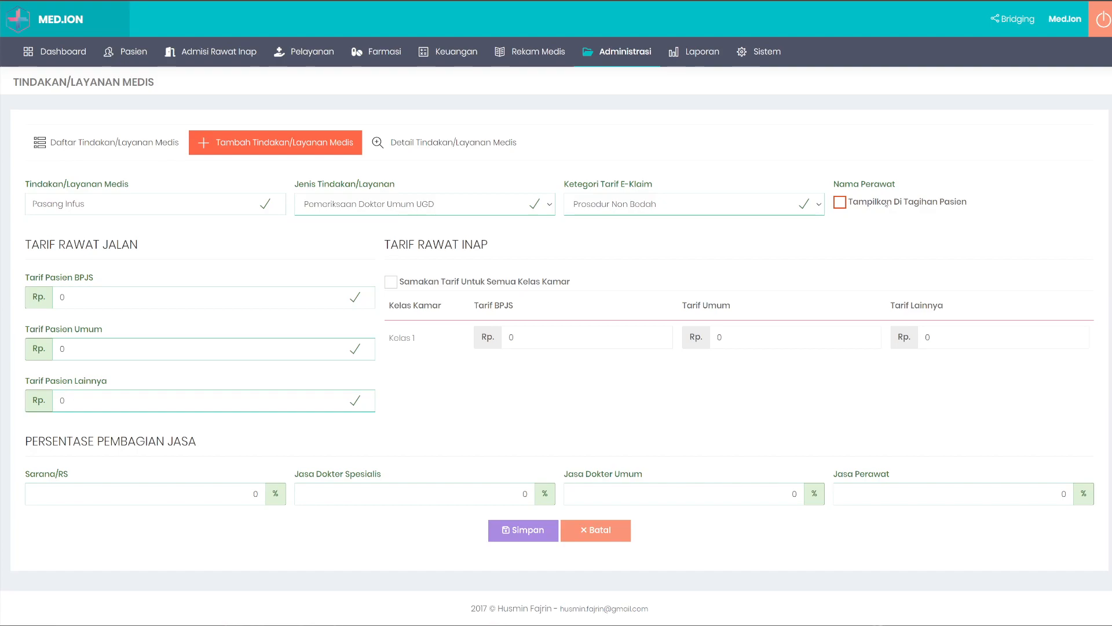
{"action": "left_click", "coordinate": [902, 205]}
{"action": "double_click", "coordinate": [899, 204]}
{"action": "left_click", "coordinate": [920, 203]}
{"action": "left_click_drag", "start_coordinate": [39, 244], "coordinate": [311, 254]}
{"action": "left_click", "coordinate": [528, 249]}
{"action": "left_click_drag", "start_coordinate": [835, 474], "coordinate": [895, 474]}
{"action": "left_click", "coordinate": [915, 442]}
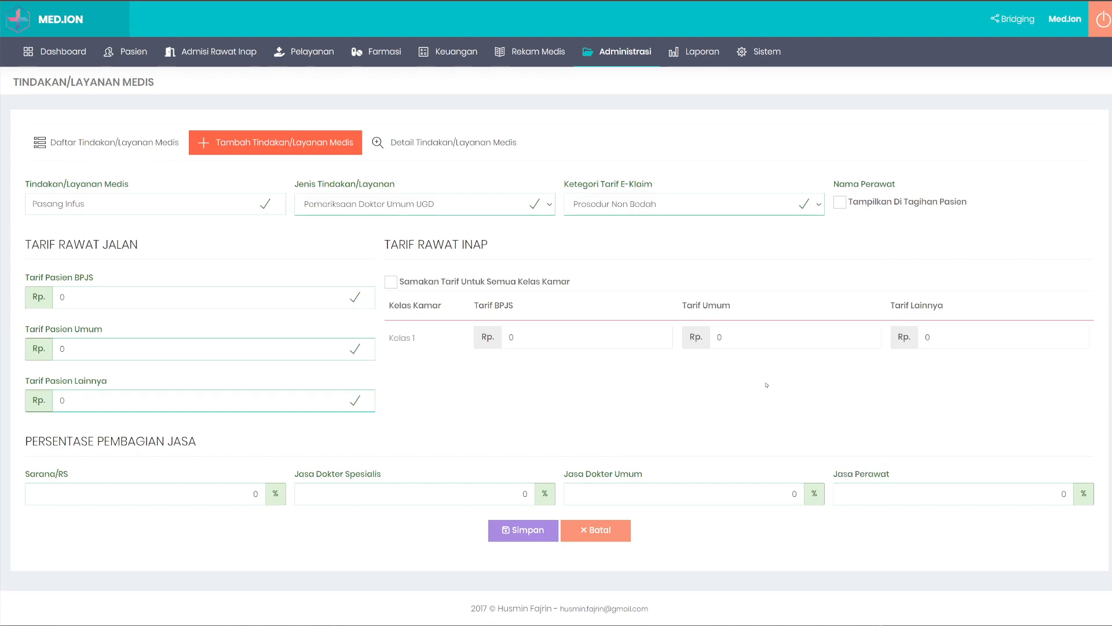
- Check the medical procedures list and return to the new procedure form
{"action": "left_click", "coordinate": [184, 150]}
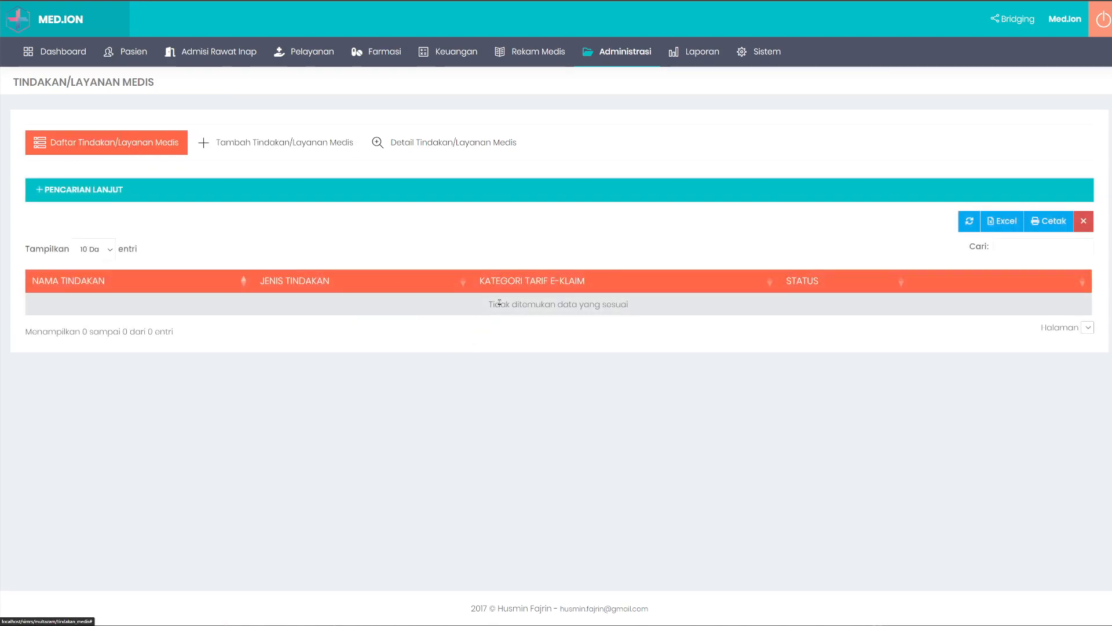
{"action": "left_click", "coordinate": [275, 142]}
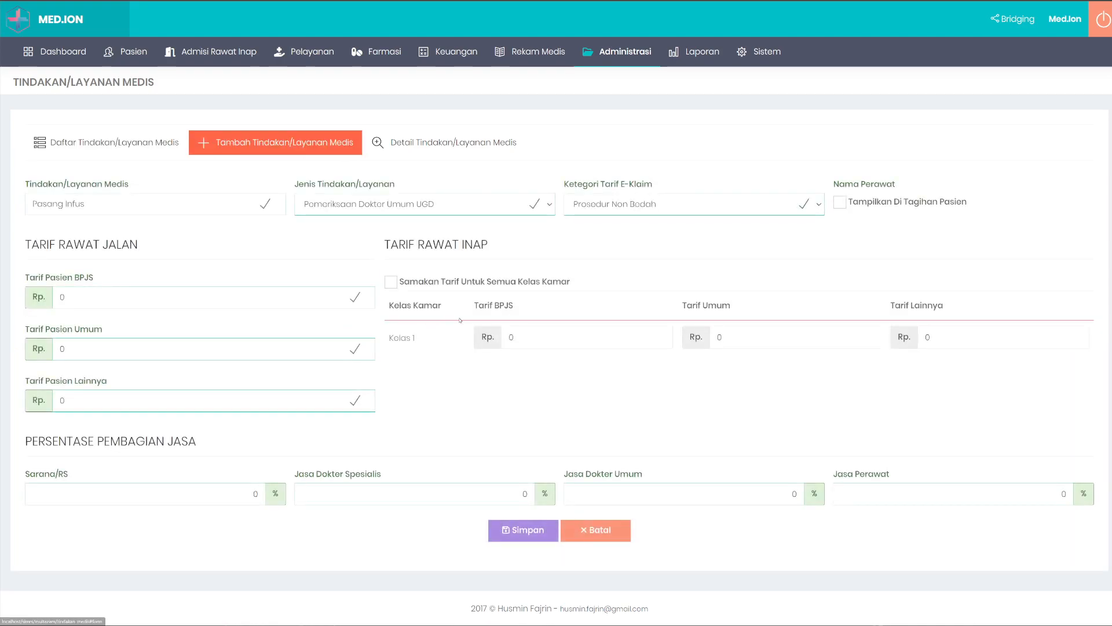
- Open the Tindakan Operasi service tariffs and start a new operation entry
{"action": "mouse_move", "coordinate": [614, 66]}
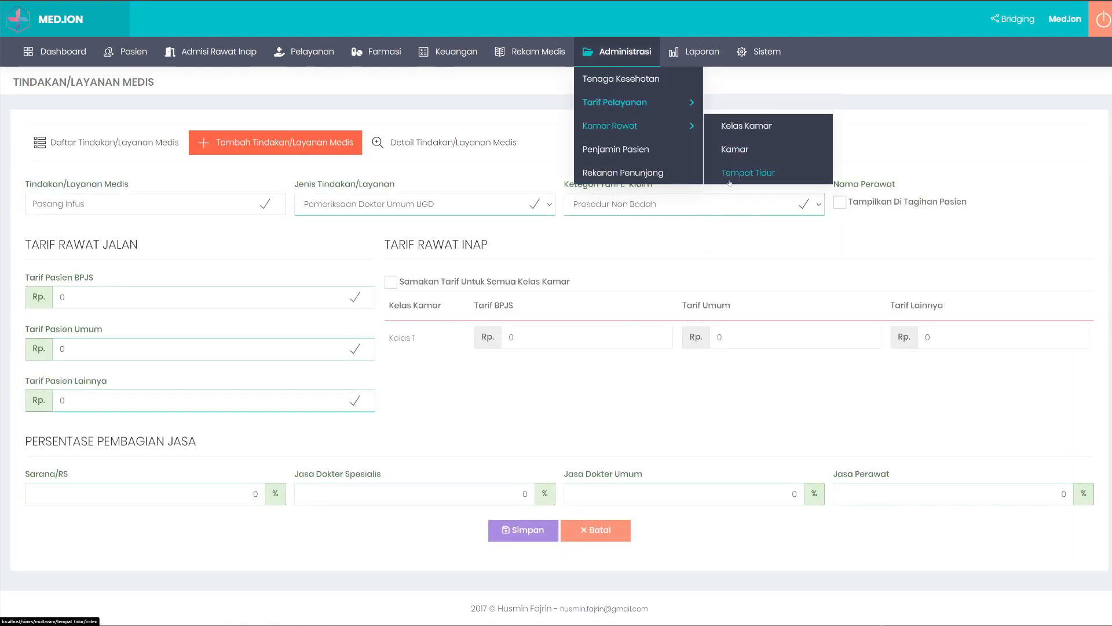
{"action": "mouse_move", "coordinate": [656, 102]}
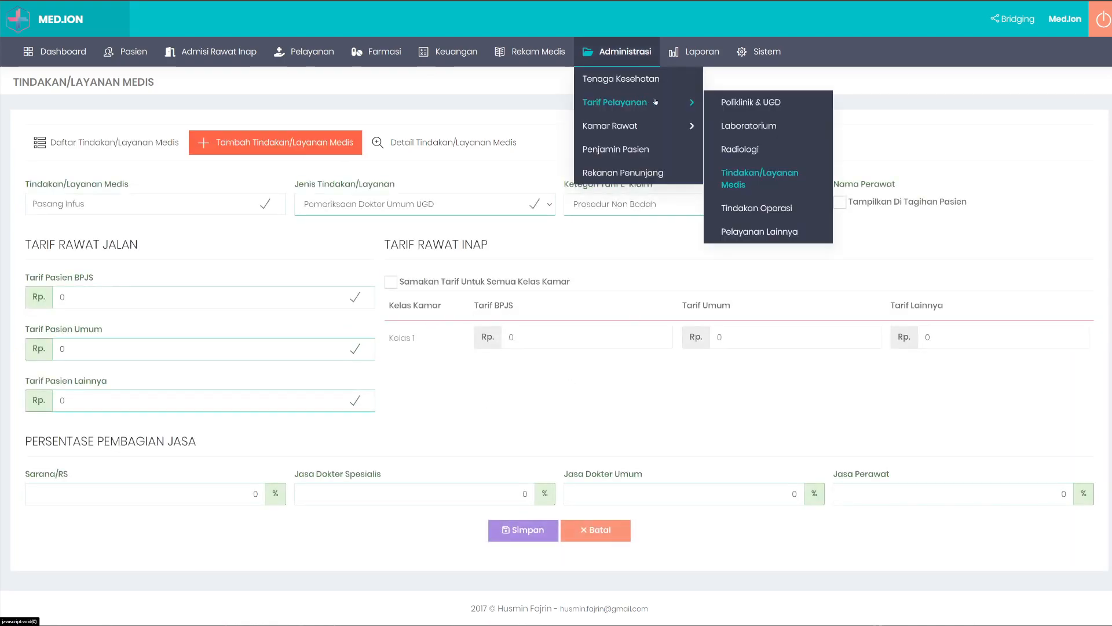
{"action": "left_click", "coordinate": [747, 208]}
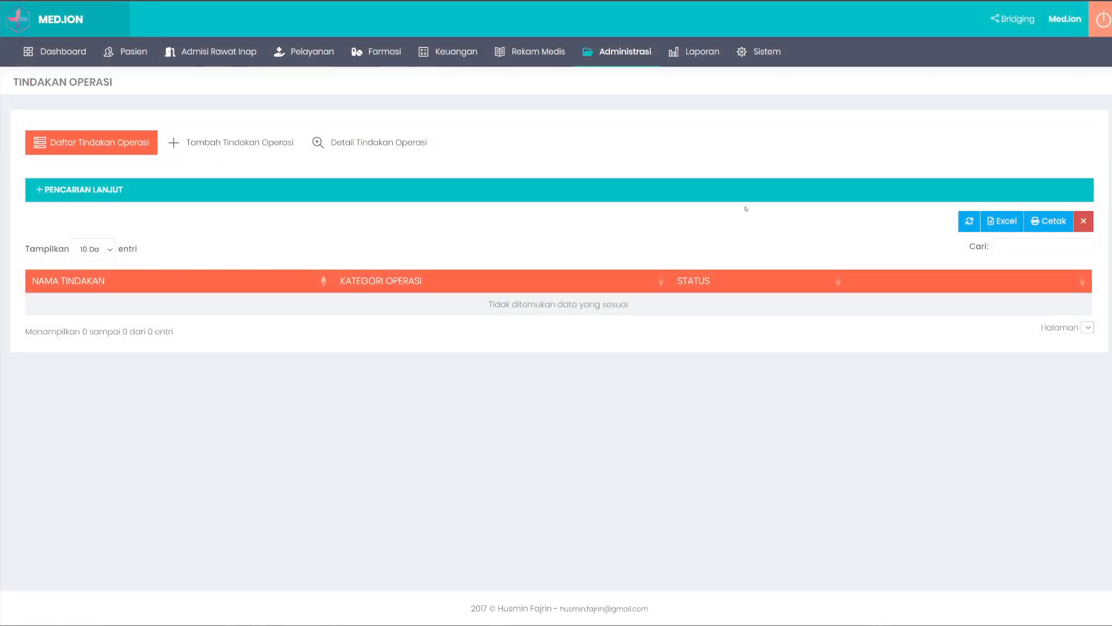
{"action": "left_click", "coordinate": [254, 155]}
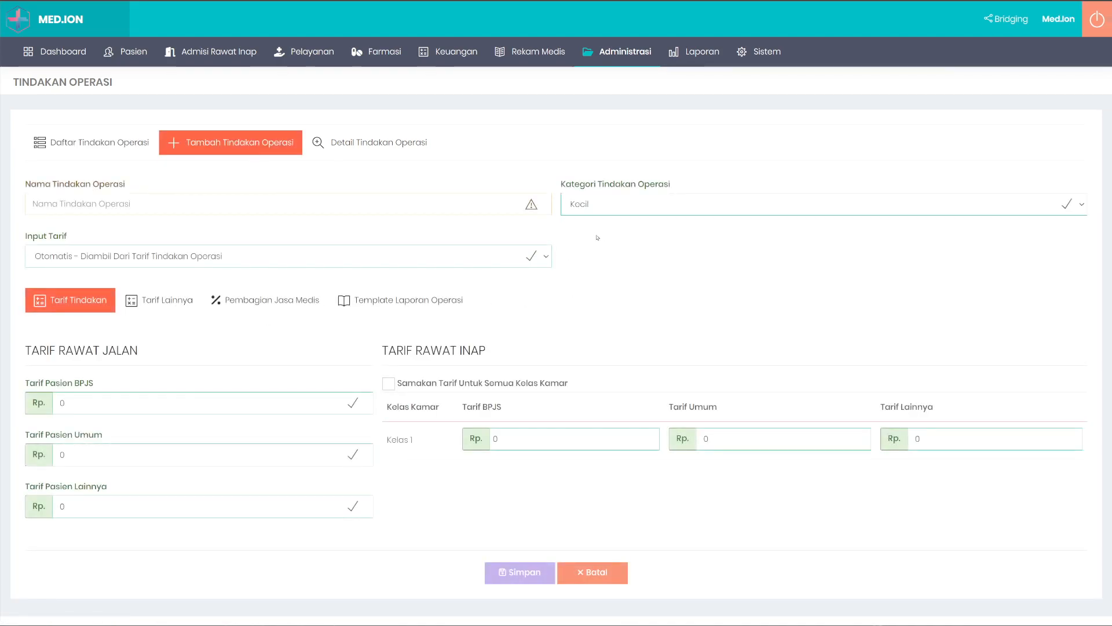
- Compare the Otomatis and Manual options of Input Tarif, then restore Otomatis - Diambil Dari Tarif Tindakan Operasi
{"action": "left_click", "coordinate": [68, 257]}
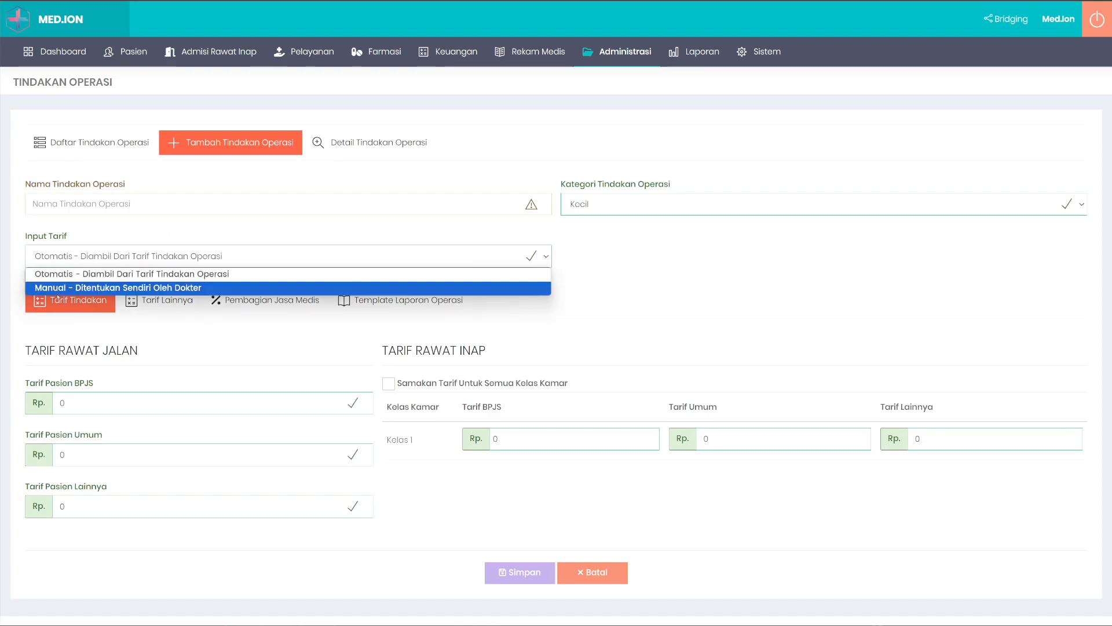
{"action": "left_click", "coordinate": [86, 274]}
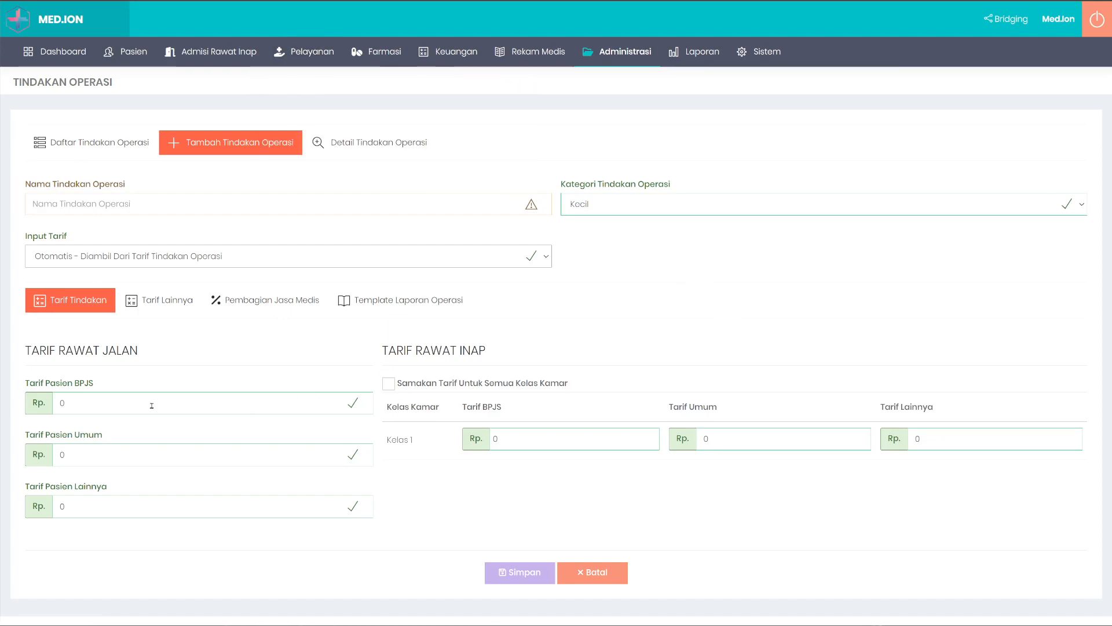
{"action": "left_click", "coordinate": [578, 440]}
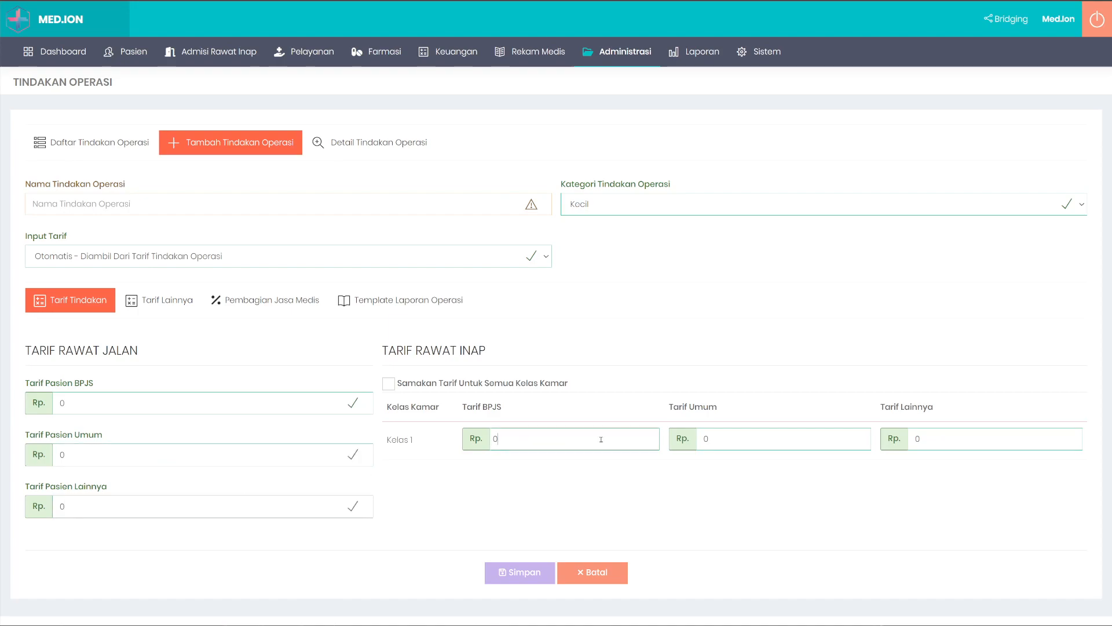
{"action": "left_click", "coordinate": [116, 255]}
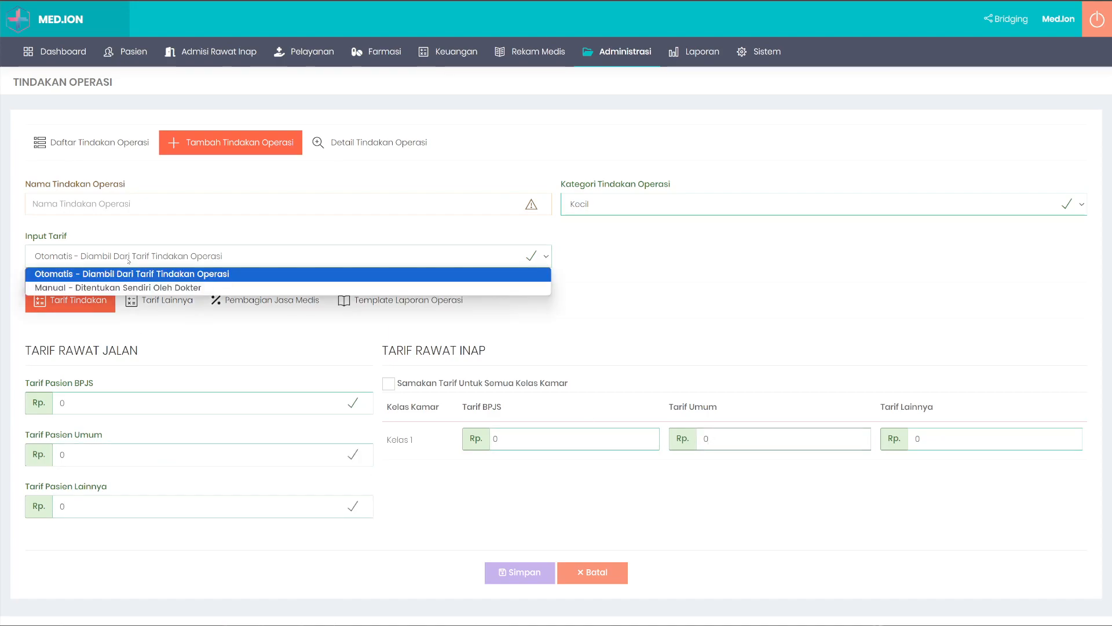
{"action": "left_click", "coordinate": [117, 288]}
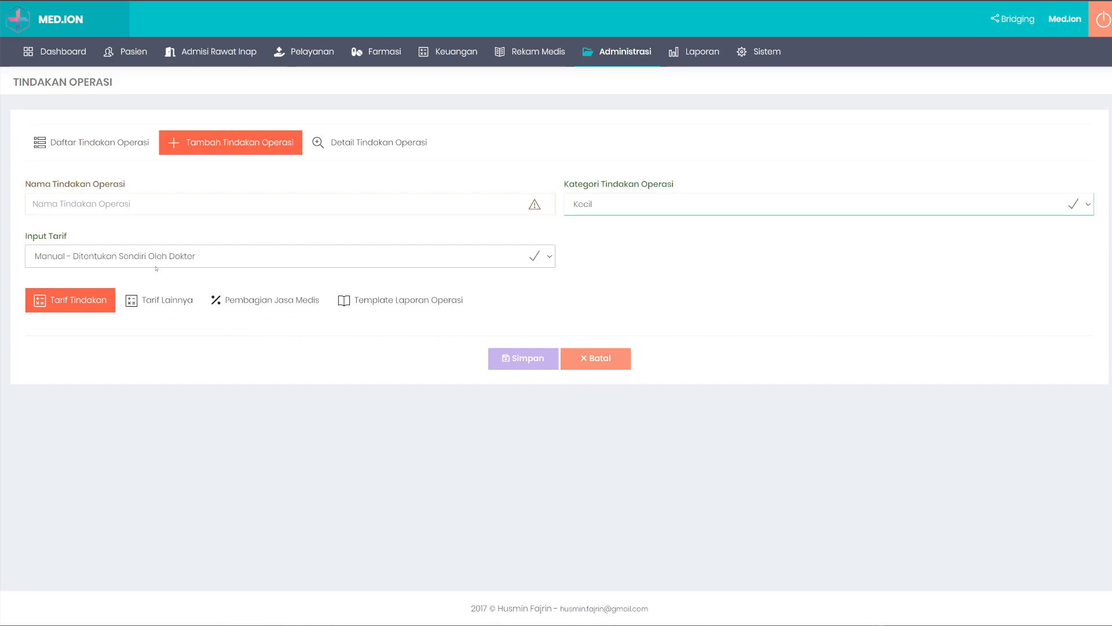
{"action": "left_click", "coordinate": [201, 261]}
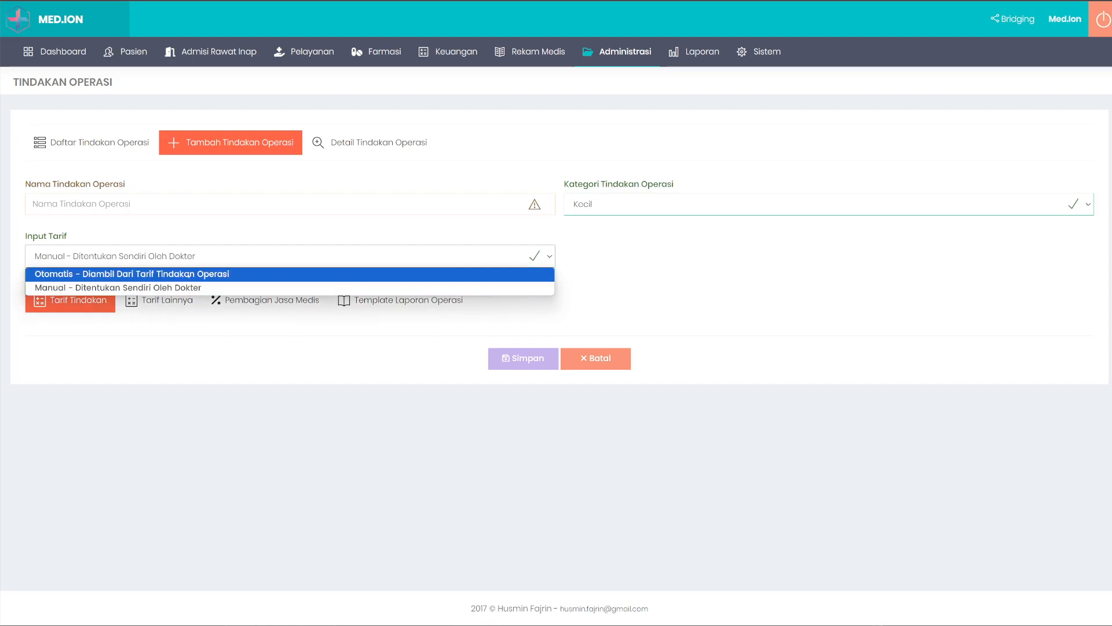
{"action": "left_click", "coordinate": [188, 275]}
- Try the Khusus and Sedang operation categories and return the category to Kecil
{"action": "left_click", "coordinate": [619, 202]}
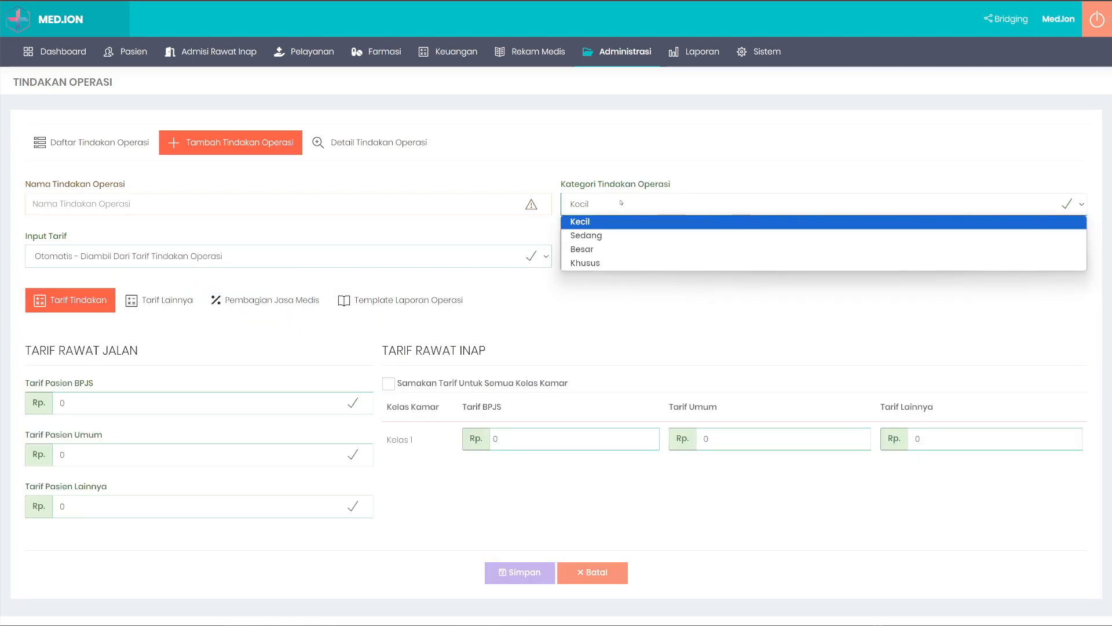
{"action": "left_click", "coordinate": [585, 262]}
{"action": "left_click", "coordinate": [587, 204]}
{"action": "left_click", "coordinate": [604, 234]}
{"action": "left_click", "coordinate": [604, 204]}
{"action": "left_click", "coordinate": [605, 221]}
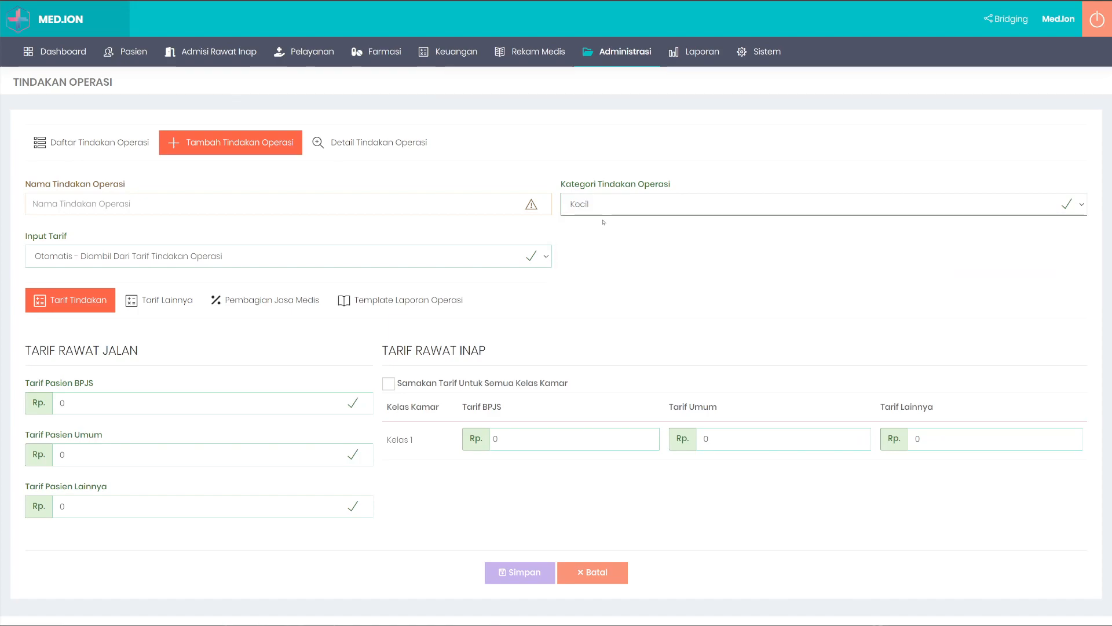
- Examine the anesthesia and operating room rental fees in Tarif Lainnya and the note on how their percentages are calculated
{"action": "left_click", "coordinate": [182, 302]}
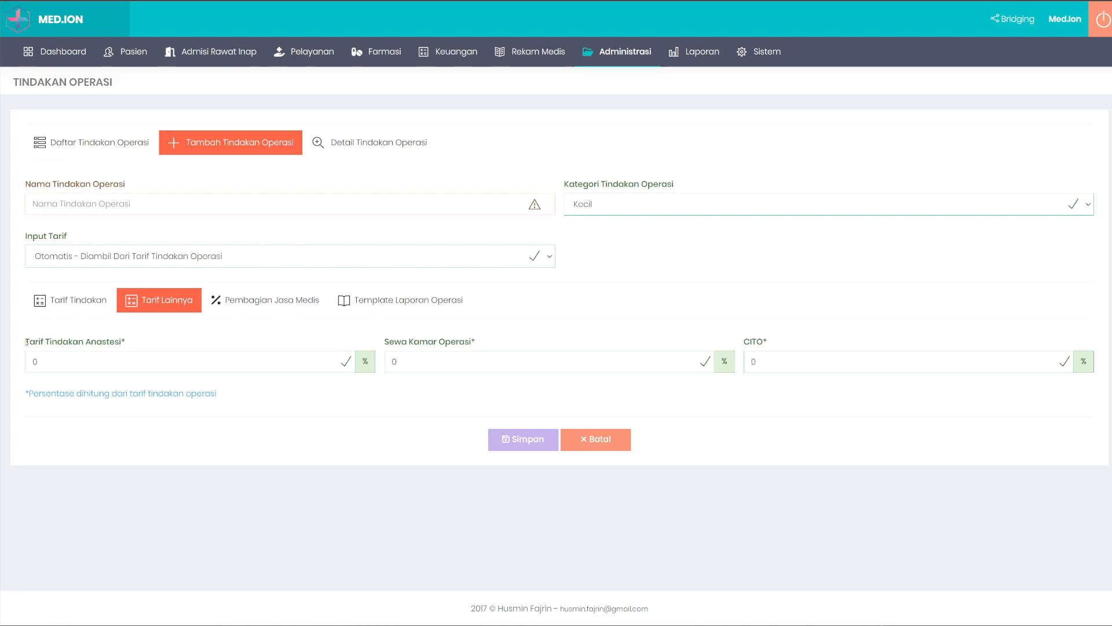
{"action": "left_click_drag", "start_coordinate": [26, 342], "coordinate": [126, 343]}
{"action": "left_click", "coordinate": [137, 342]}
{"action": "left_click_drag", "start_coordinate": [28, 394], "coordinate": [241, 393]}
{"action": "left_click", "coordinate": [197, 391]}
{"action": "left_click", "coordinate": [87, 303]}
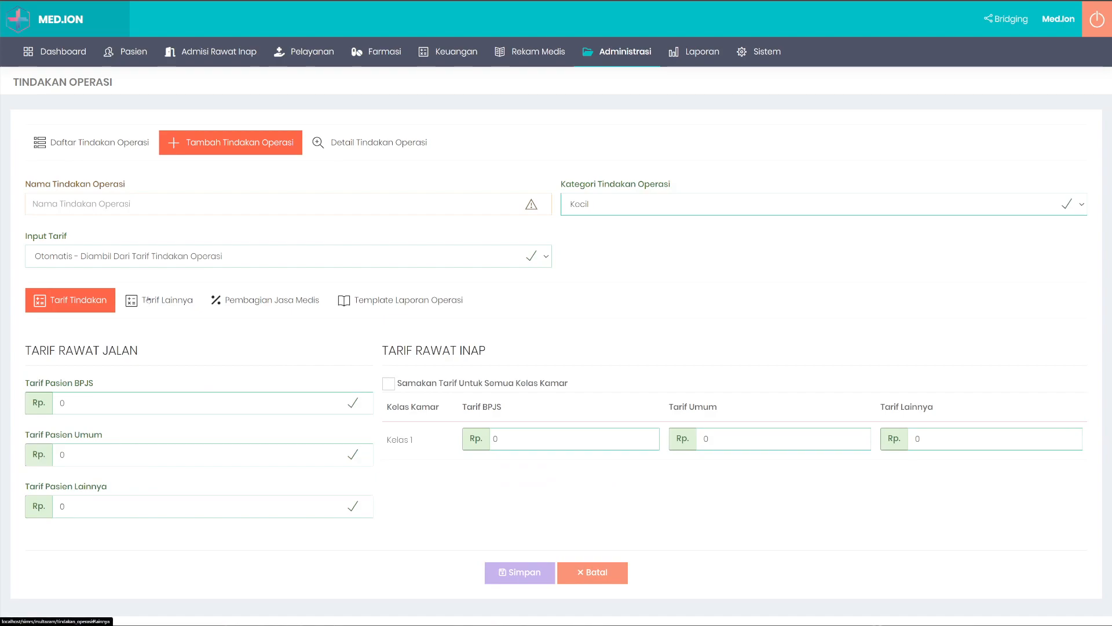
{"action": "left_click", "coordinate": [148, 300]}
{"action": "left_click_drag", "start_coordinate": [390, 342], "coordinate": [493, 344]}
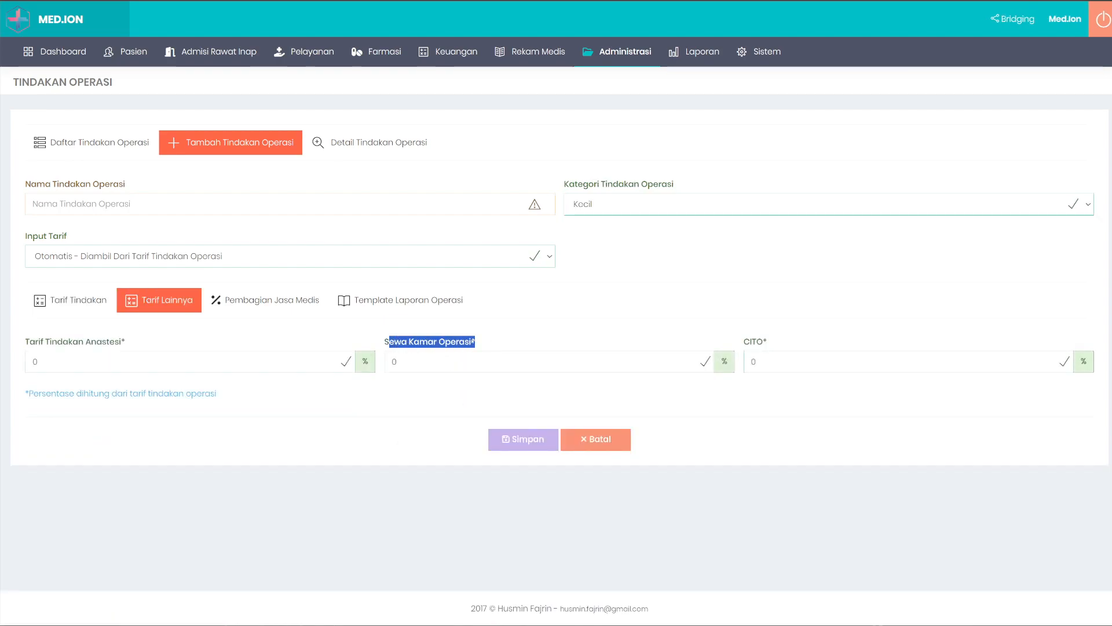
- Set the operation's outpatient tariff for BPJS patients to Rp. 1.500.000
{"action": "left_click", "coordinate": [95, 301]}
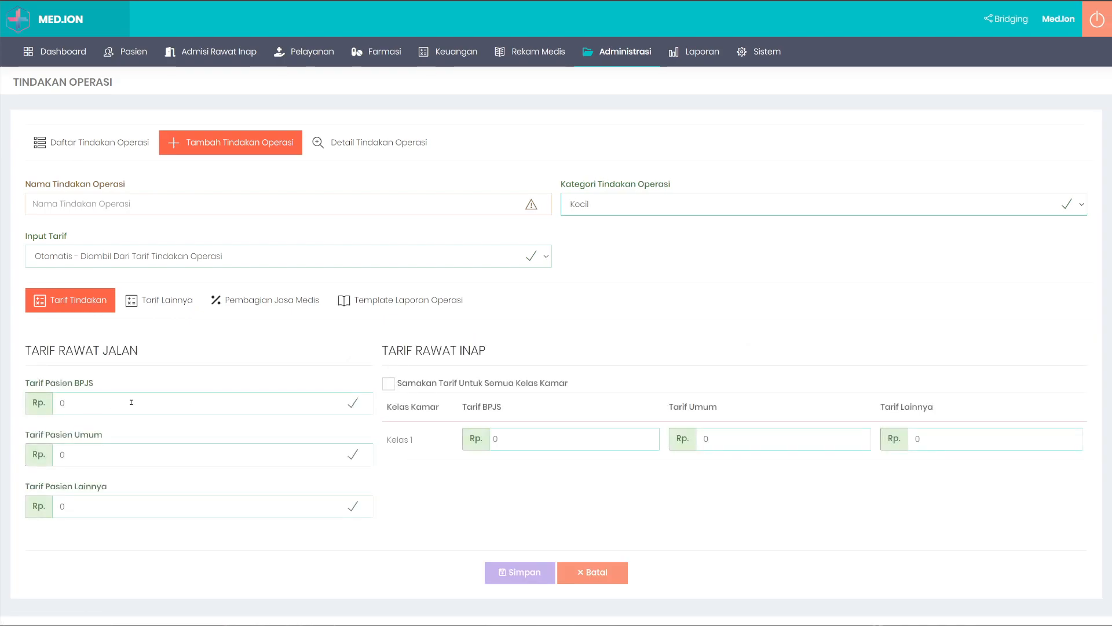
{"action": "left_click", "coordinate": [68, 406]}
{"action": "double_click", "coordinate": [68, 406]}
{"action": "type", "text": "1500000"}
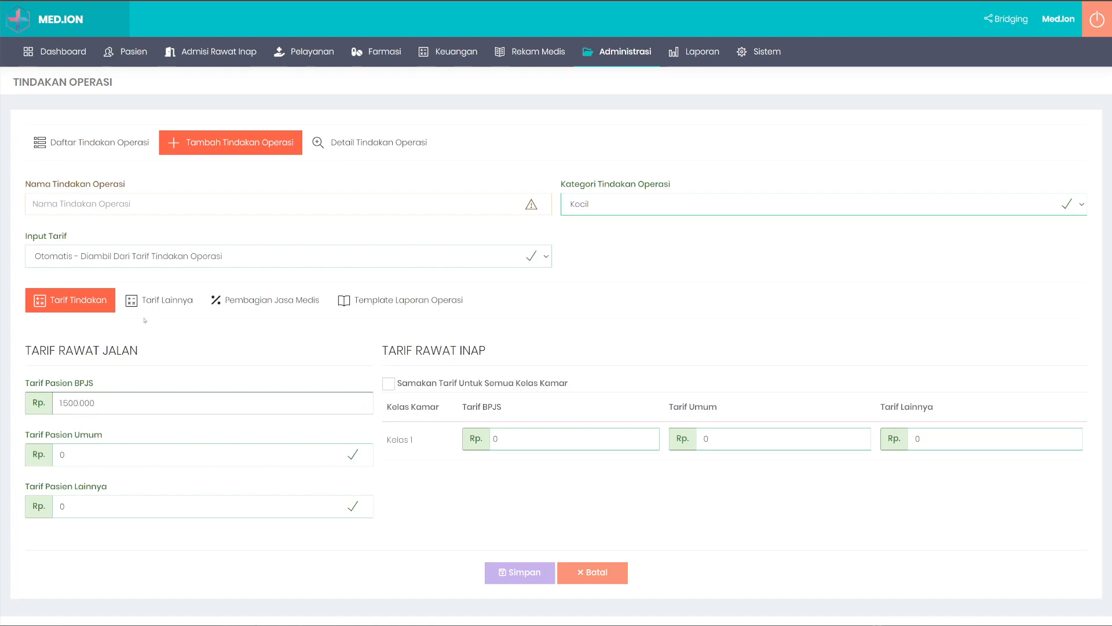
- Compare the percentage-based anesthesia and operating room fees with the outpatient BPJS tariff they are calculated from
{"action": "left_click", "coordinate": [163, 300]}
{"action": "left_click_drag", "start_coordinate": [52, 343], "coordinate": [316, 347]}
{"action": "left_click_drag", "start_coordinate": [401, 342], "coordinate": [529, 344]}
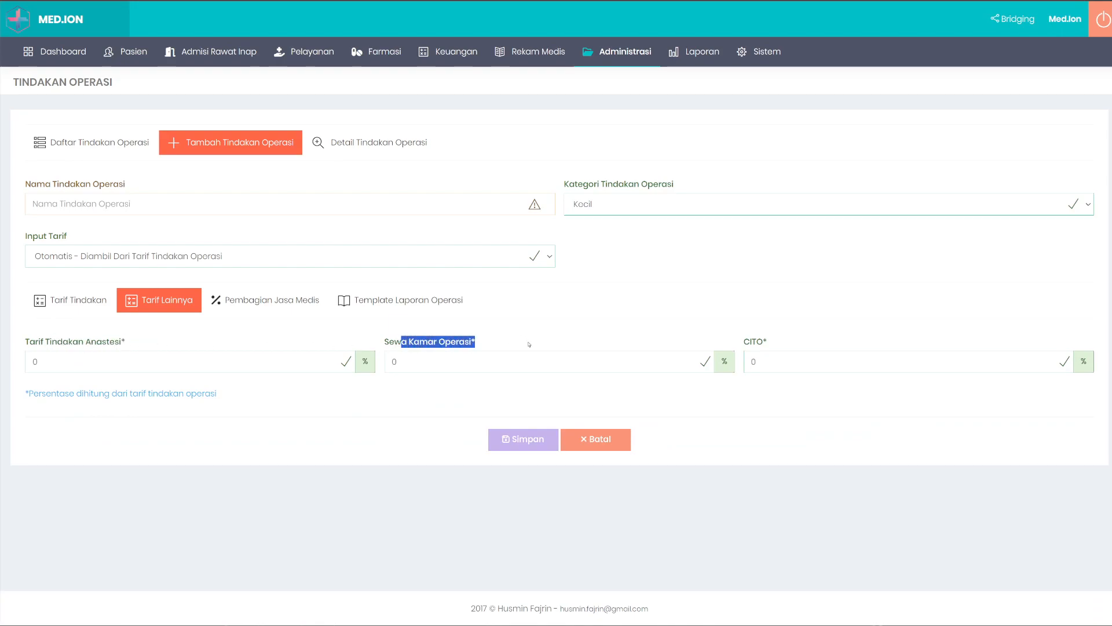
{"action": "left_click", "coordinate": [92, 303]}
{"action": "double_click", "coordinate": [105, 402]}
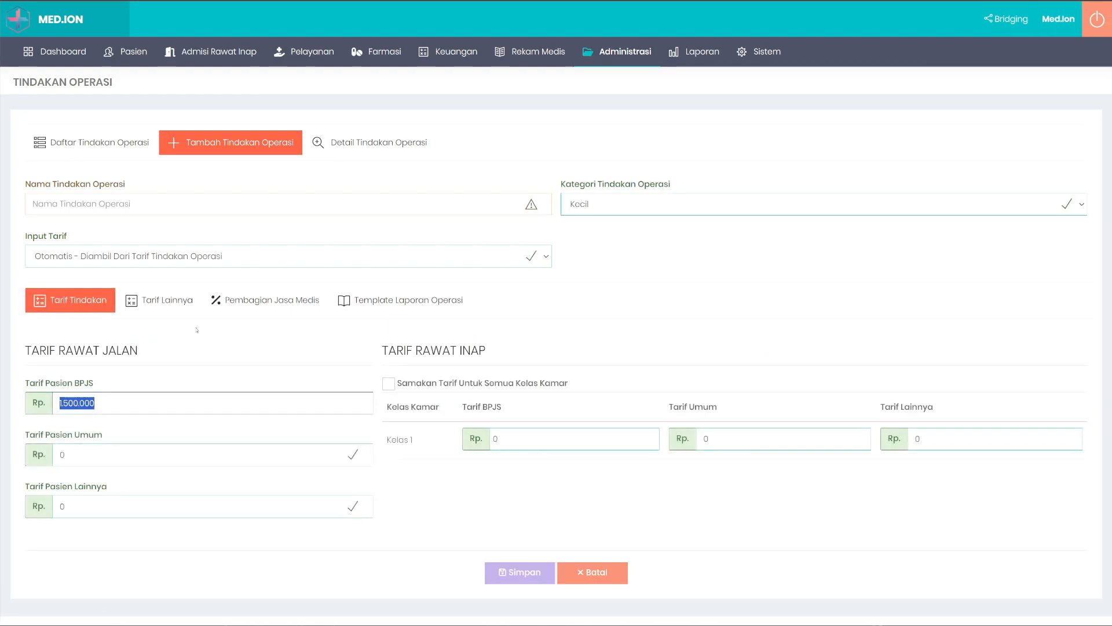
{"action": "left_click", "coordinate": [157, 302]}
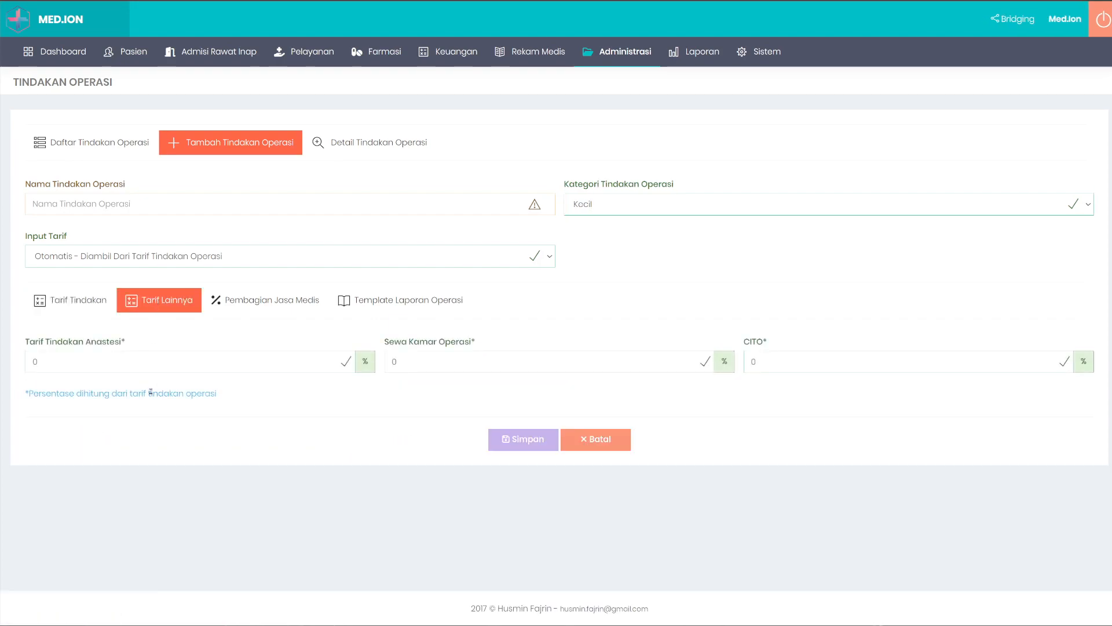
{"action": "left_click", "coordinate": [72, 361]}
{"action": "left_click", "coordinate": [432, 360]}
- Review the Tarif Tindakan Anastesi and Sewa Kamar Operasi fields and the percent unit of the anesthesia fee
{"action": "mouse_move", "coordinate": [596, 62]}
{"action": "mouse_move", "coordinate": [627, 103]}
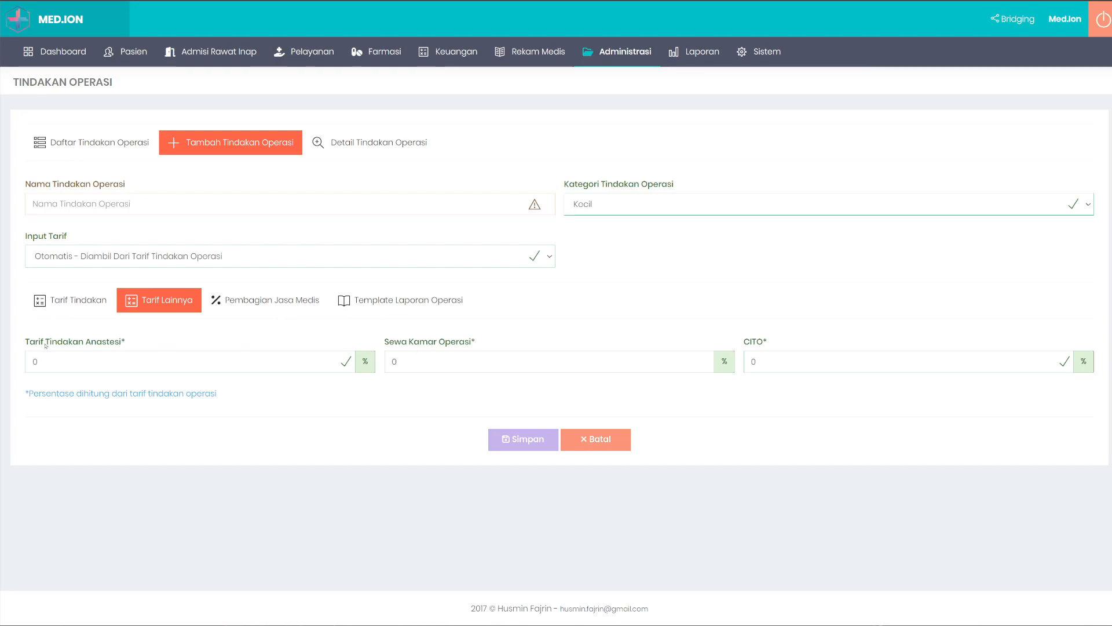
{"action": "left_click_drag", "start_coordinate": [25, 342], "coordinate": [109, 342]}
{"action": "left_click_drag", "start_coordinate": [392, 343], "coordinate": [464, 343]}
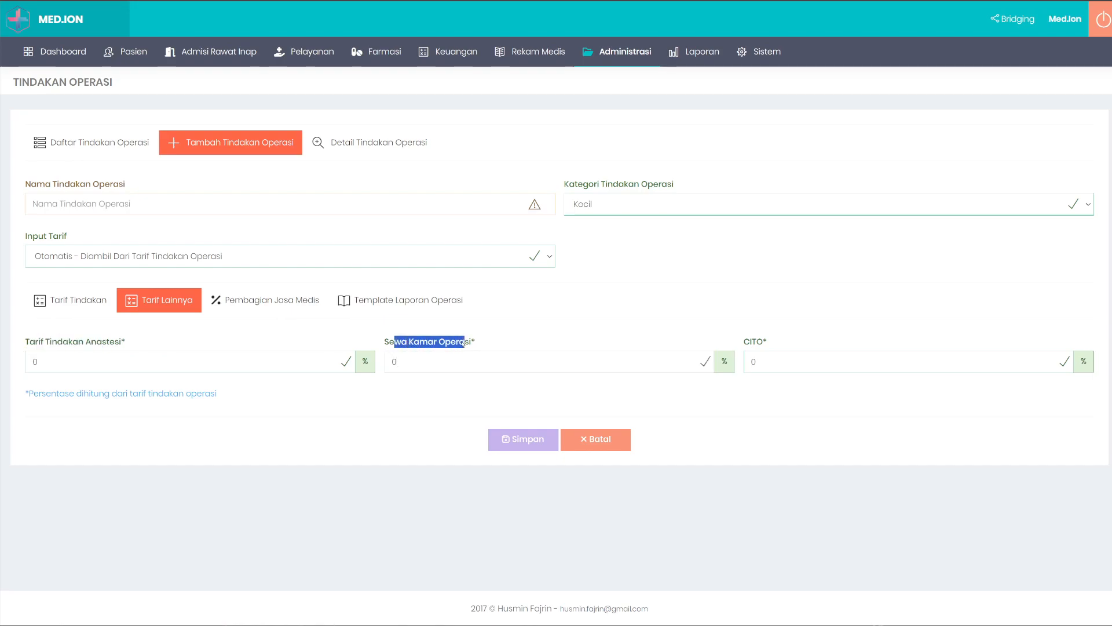
{"action": "left_click", "coordinate": [516, 337]}
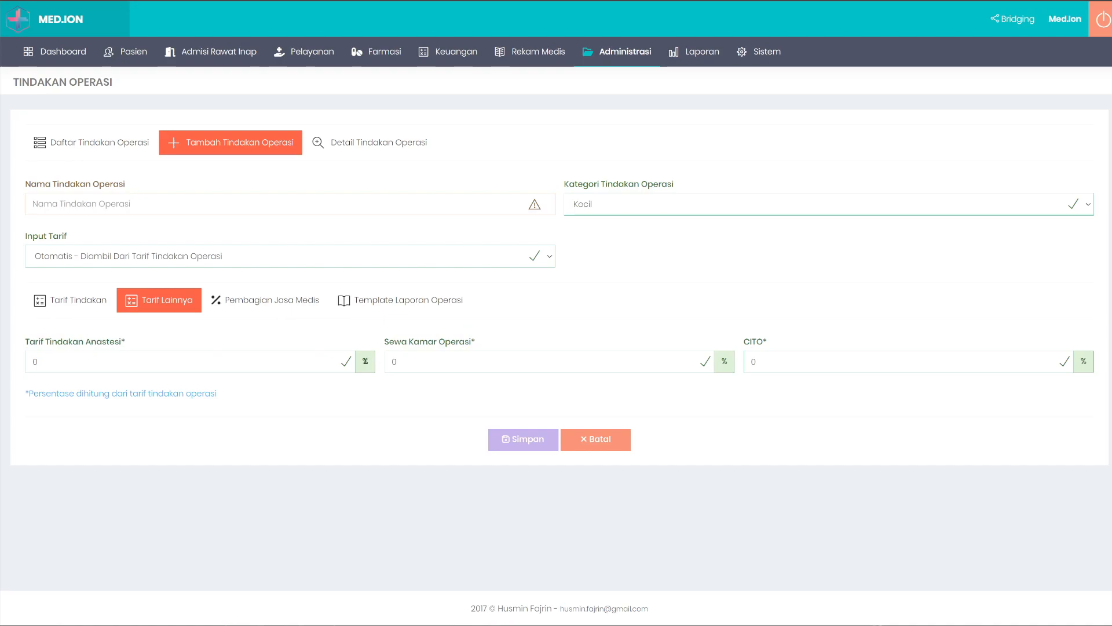
{"action": "left_click_drag", "start_coordinate": [362, 360], "coordinate": [371, 362]}
{"action": "left_click", "coordinate": [273, 404]}
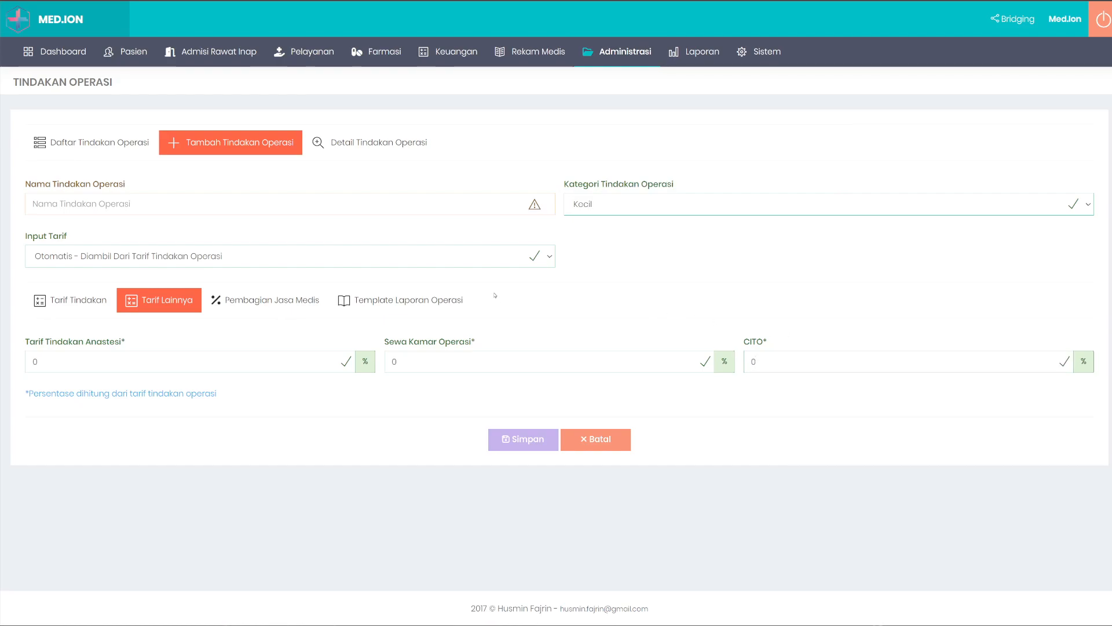
- Examine the Pembagian Jasa Medis percentages and the footnote on the anesthesia shares, checking it against the anesthesia fee in Tarif Lainnya
{"action": "left_click", "coordinate": [270, 300]}
{"action": "scroll", "coordinate": [292, 445], "scroll_direction": "down", "scroll_amount": 2}
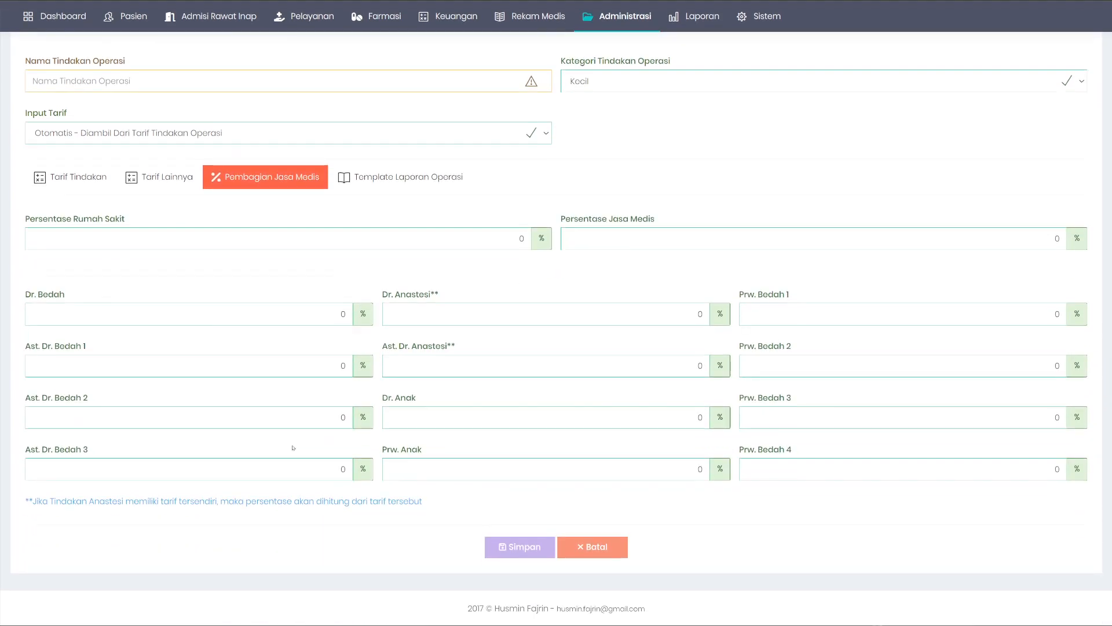
{"action": "left_click", "coordinate": [668, 241]}
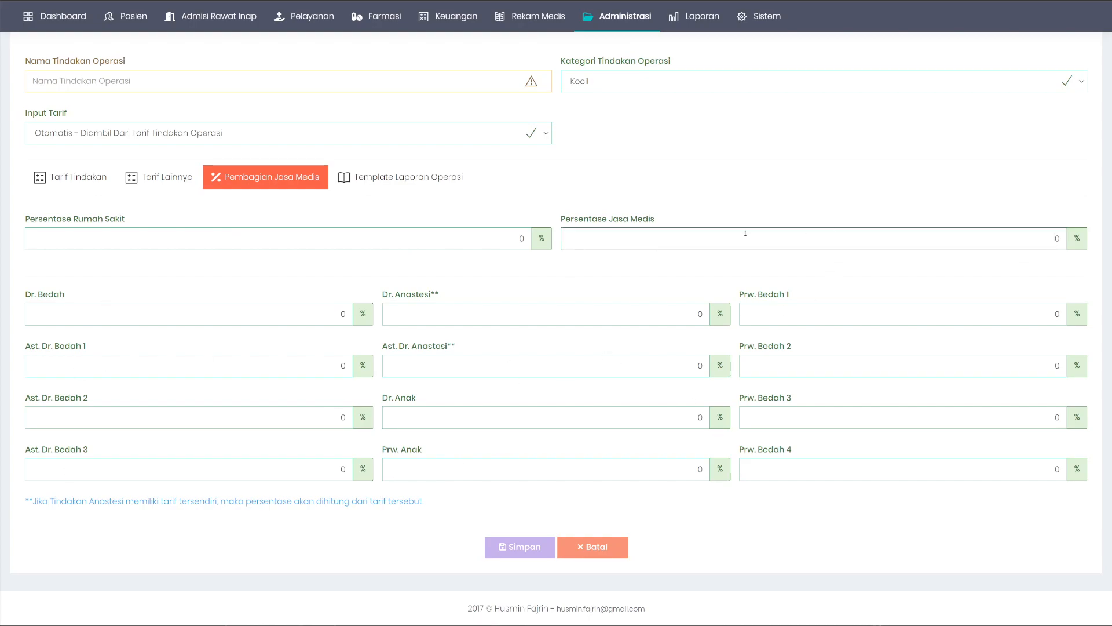
{"action": "left_click_drag", "start_coordinate": [29, 502], "coordinate": [394, 502]}
{"action": "left_click", "coordinate": [477, 503]}
{"action": "left_click_drag", "start_coordinate": [387, 295], "coordinate": [440, 295]}
{"action": "left_click_drag", "start_coordinate": [411, 347], "coordinate": [455, 346]}
{"action": "left_click", "coordinate": [492, 346]}
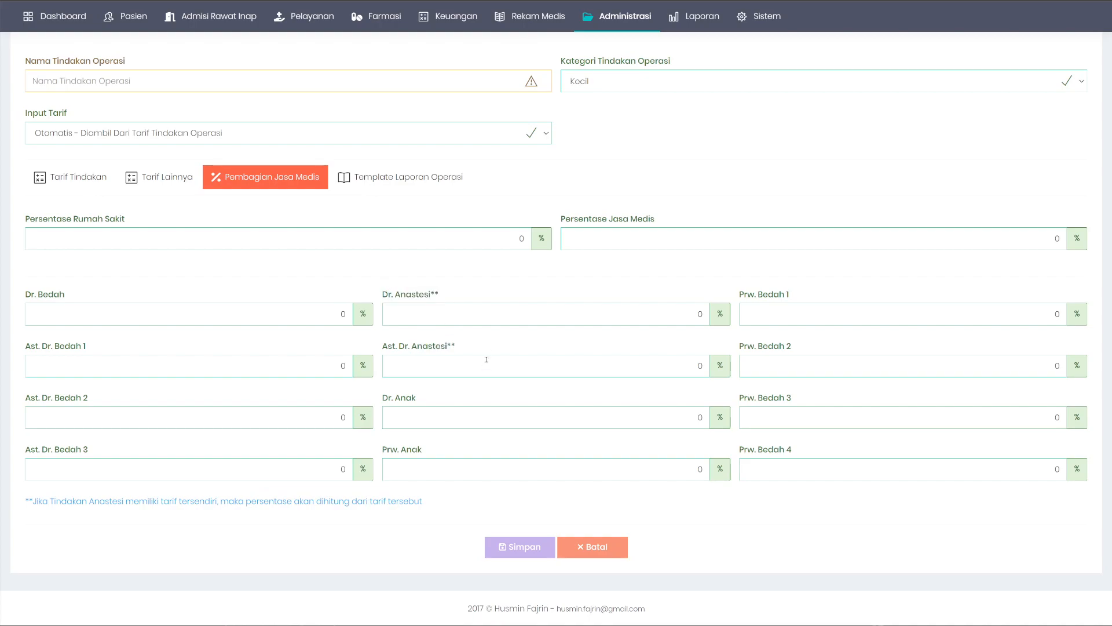
{"action": "left_click", "coordinate": [158, 177]}
{"action": "left_click", "coordinate": [119, 360]}
{"action": "left_click", "coordinate": [267, 300]}
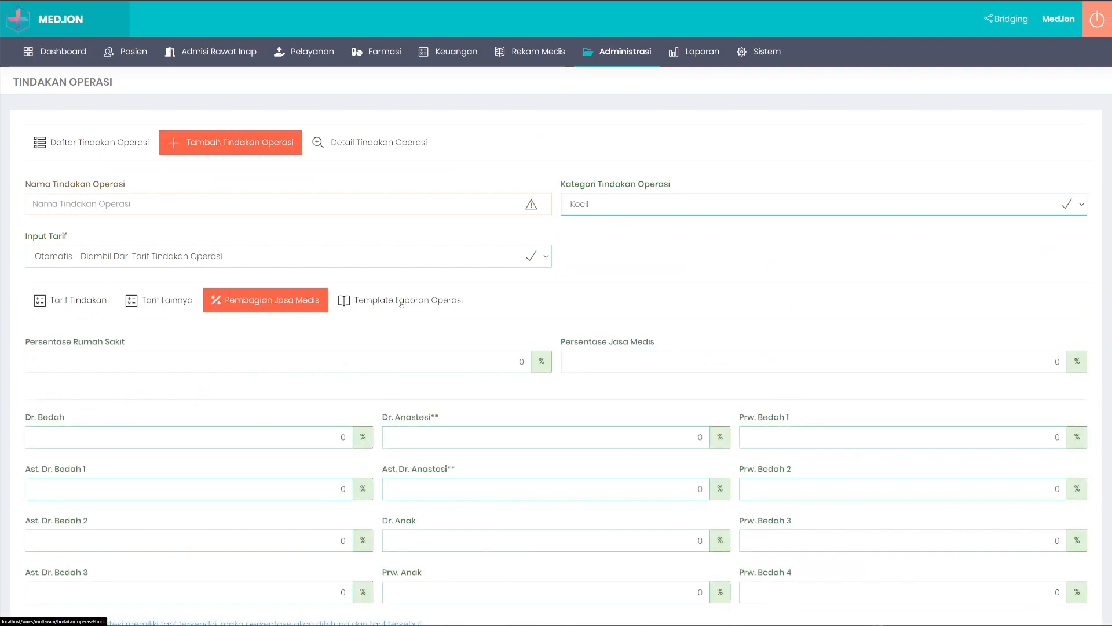
- Examine the operation report template's surgery description and post-operative instruction fields, and return to the operations list
{"action": "left_click", "coordinate": [402, 302]}
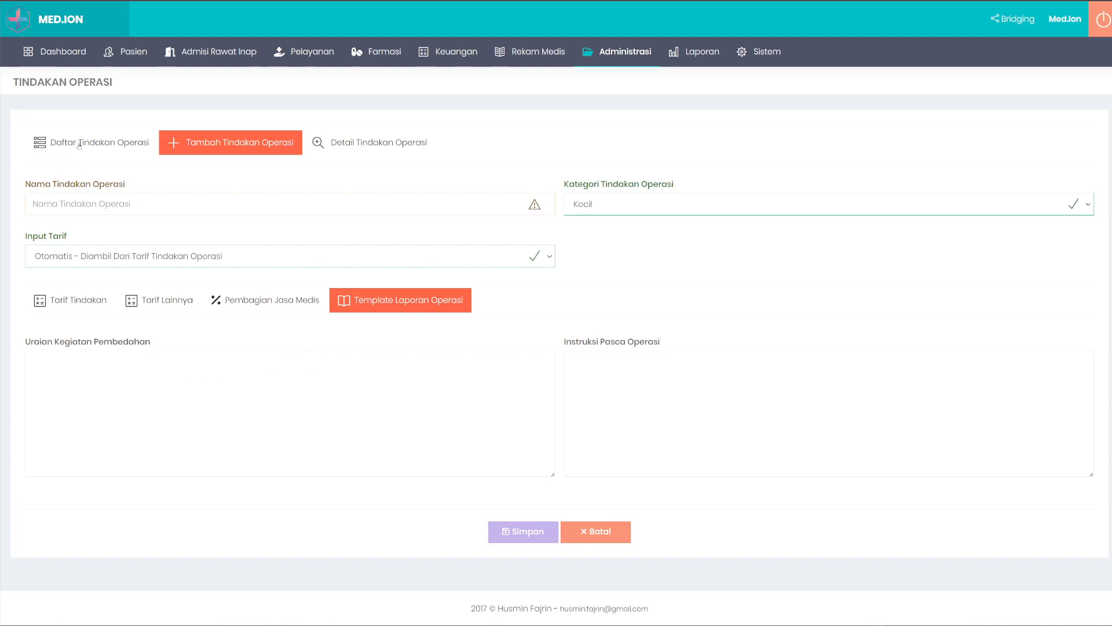
{"action": "left_click", "coordinate": [71, 299]}
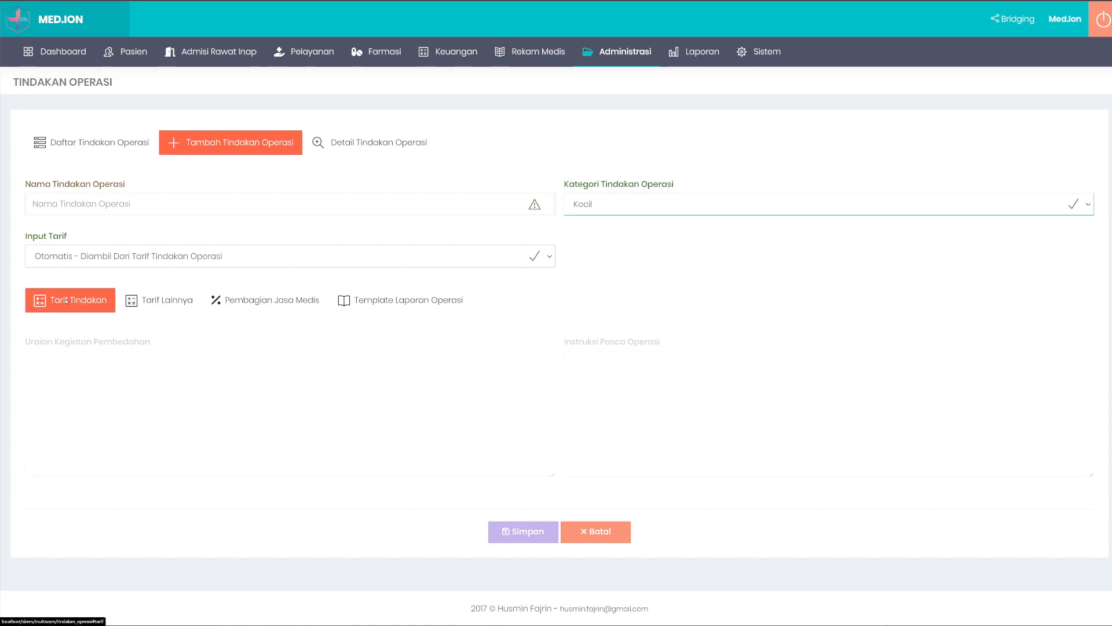
{"action": "left_click", "coordinate": [90, 142]}
- Open the Pelayanan Lainnya service tariffs and start a new service entry
{"action": "mouse_move", "coordinate": [691, 51]}
{"action": "mouse_move", "coordinate": [617, 110]}
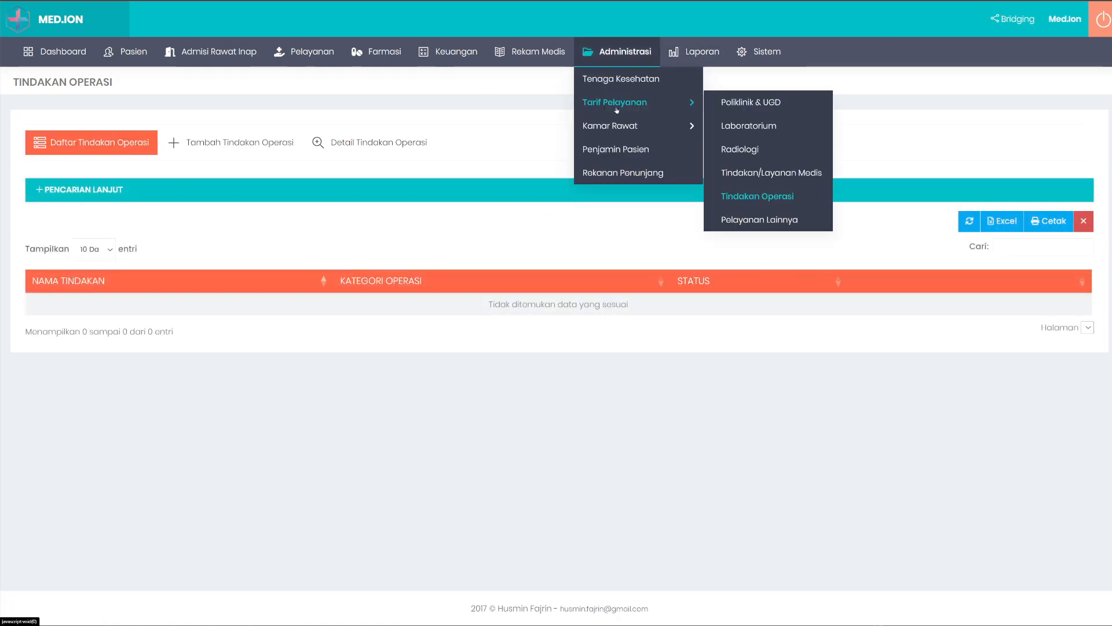
{"action": "left_click", "coordinate": [750, 223]}
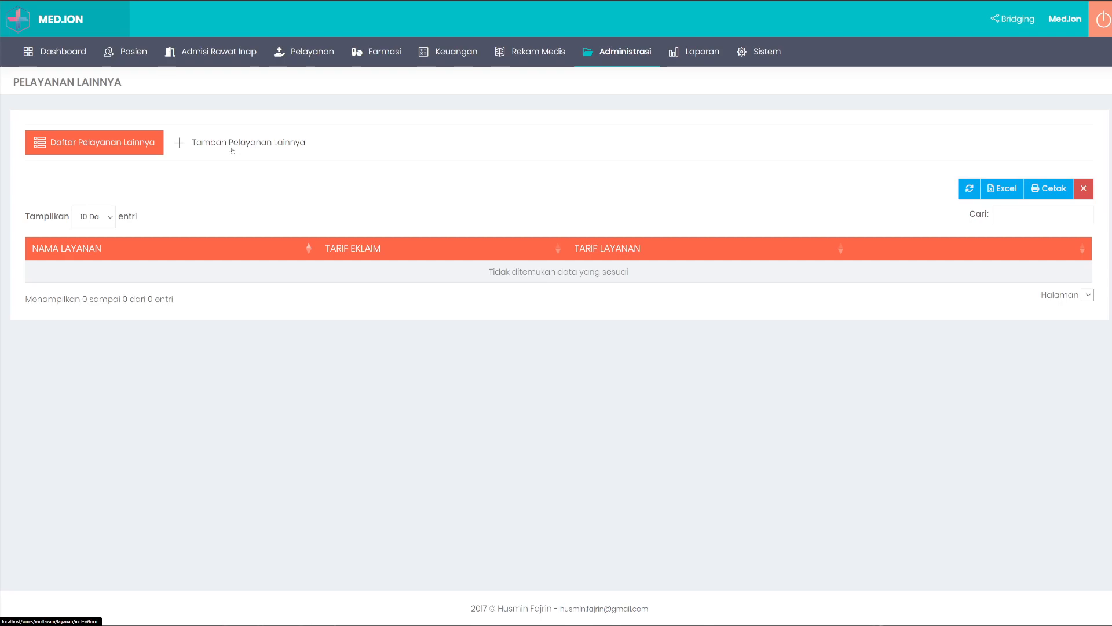
{"action": "left_click", "coordinate": [267, 142]}
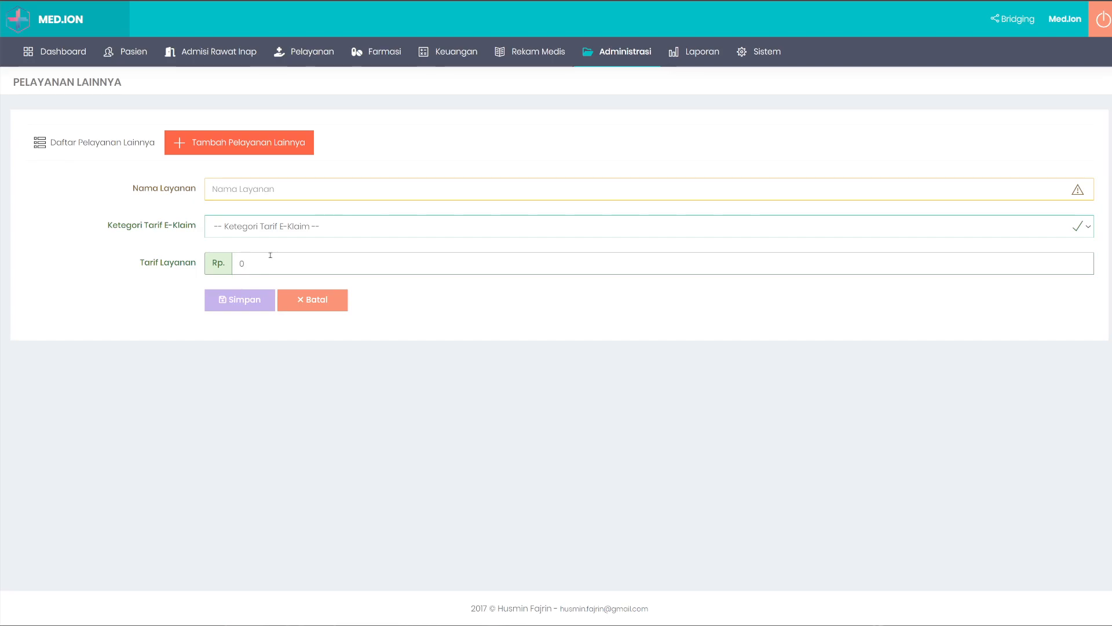
- Check the E-Klaim tariff categories available for the new service and the overview of service tariff types
{"action": "left_click", "coordinate": [263, 230]}
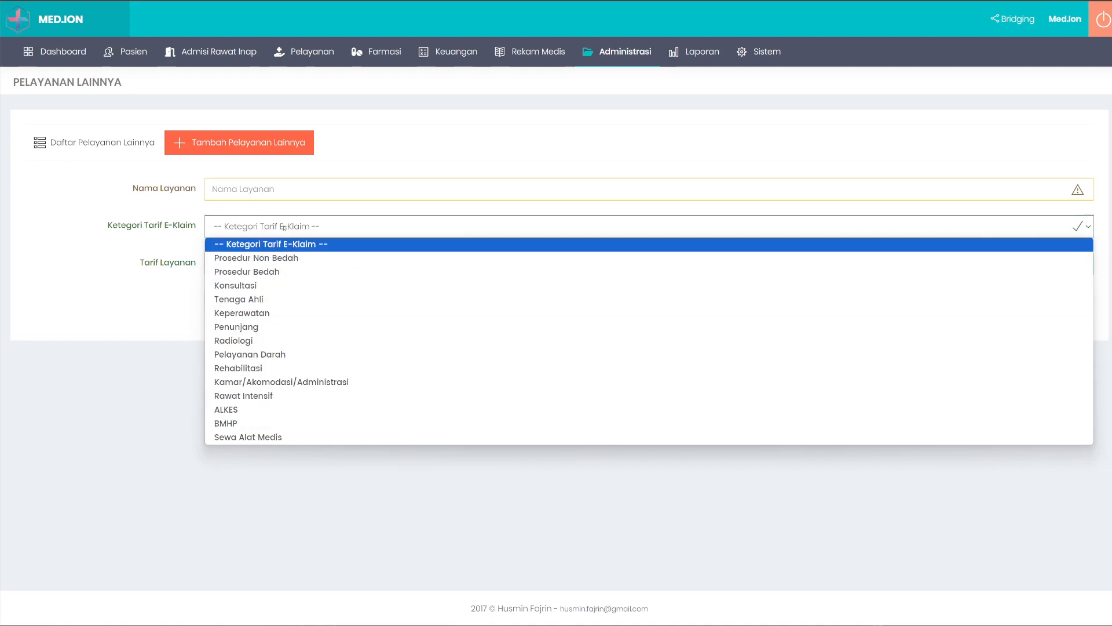
{"action": "left_click", "coordinate": [514, 141]}
{"action": "mouse_move", "coordinate": [625, 52]}
{"action": "mouse_move", "coordinate": [635, 107]}
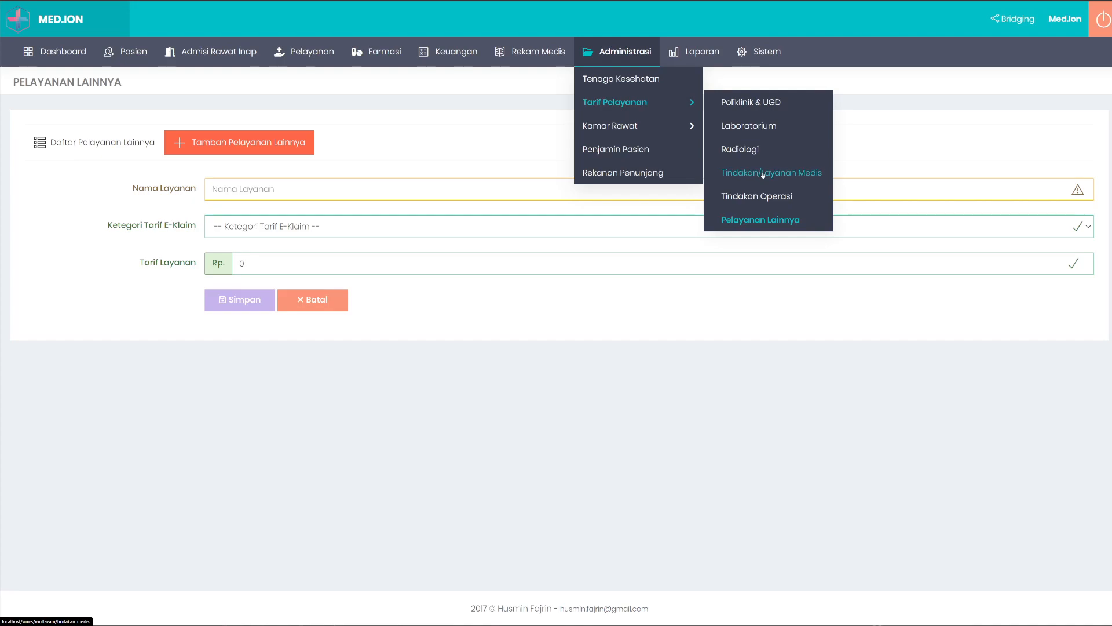
- Open the patient guarantors (Penjamin Pasien), start a new guarantor entry and examine its identity and tariff discount fields
{"action": "left_click", "coordinate": [646, 152]}
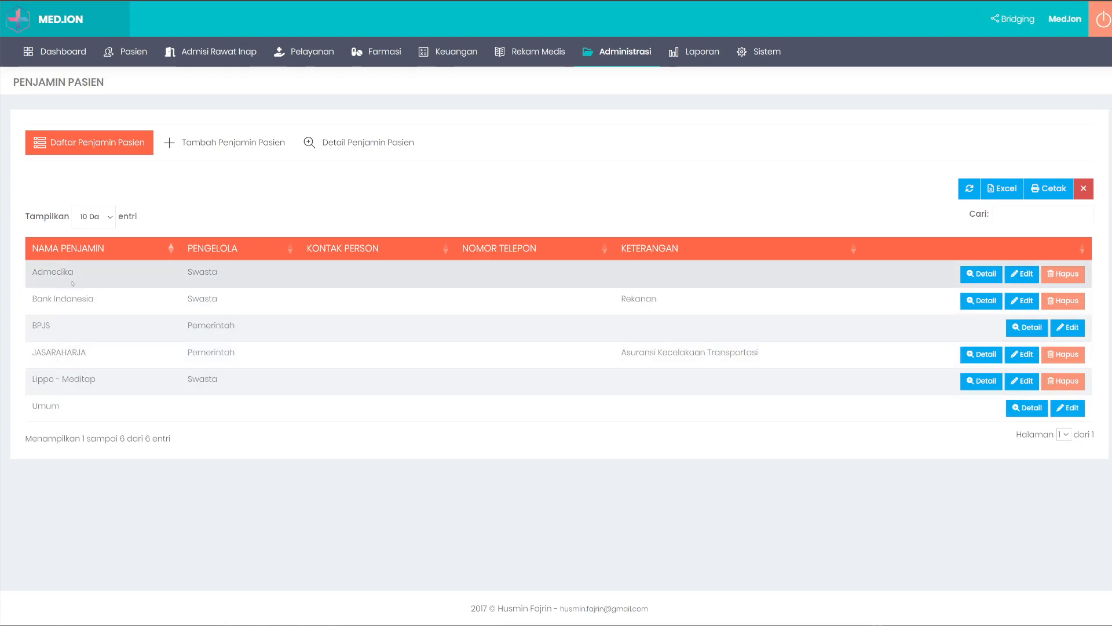
{"action": "left_click", "coordinate": [225, 145]}
{"action": "scroll", "coordinate": [323, 363], "scroll_direction": "down", "scroll_amount": 2}
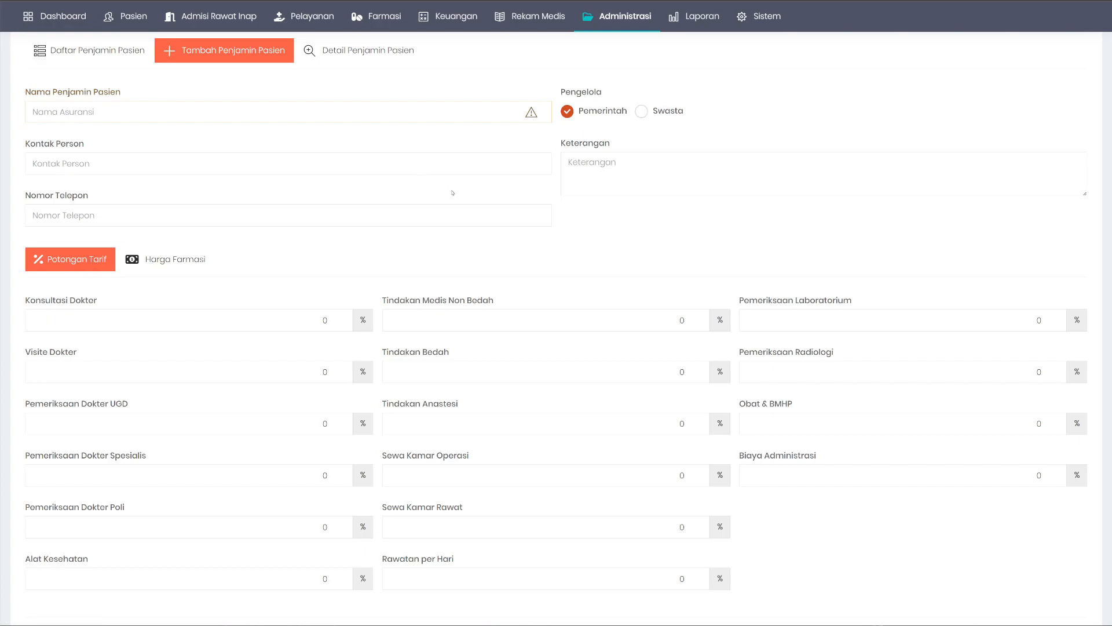
{"action": "scroll", "coordinate": [281, 248], "scroll_direction": "up", "scroll_amount": 2}
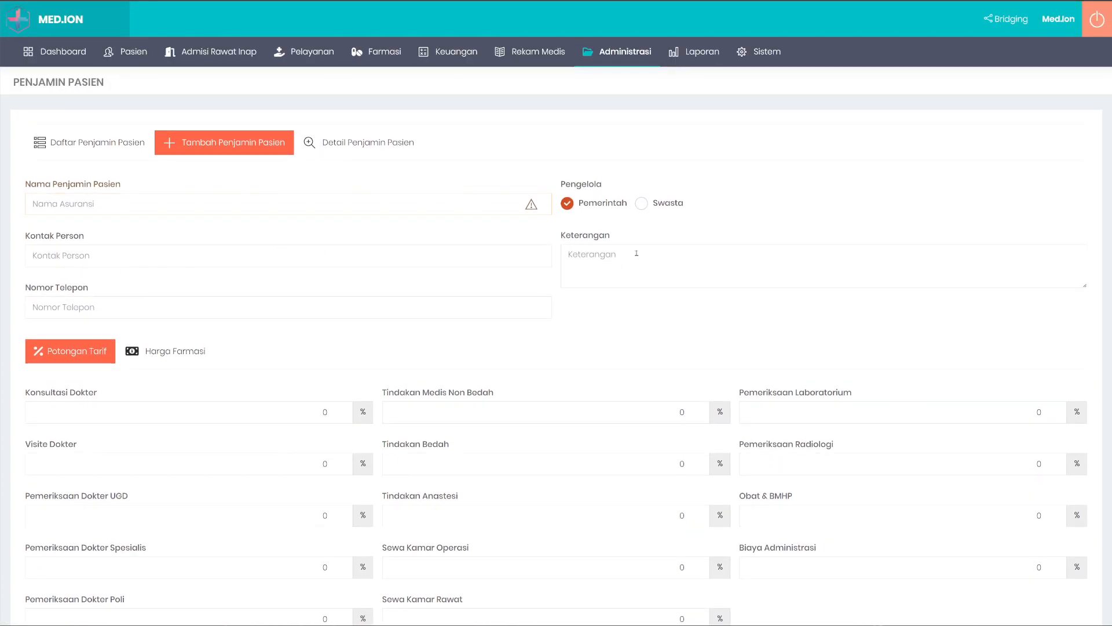
{"action": "scroll", "coordinate": [627, 294], "scroll_direction": "down", "scroll_amount": 3}
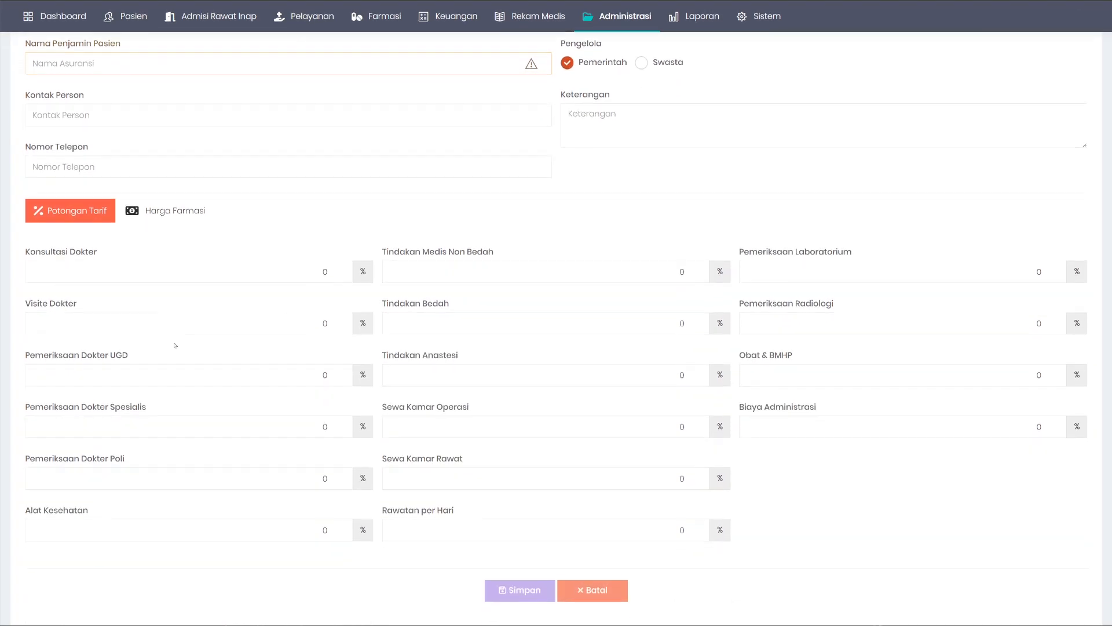
{"action": "scroll", "coordinate": [179, 343], "scroll_direction": "down", "scroll_amount": 2}
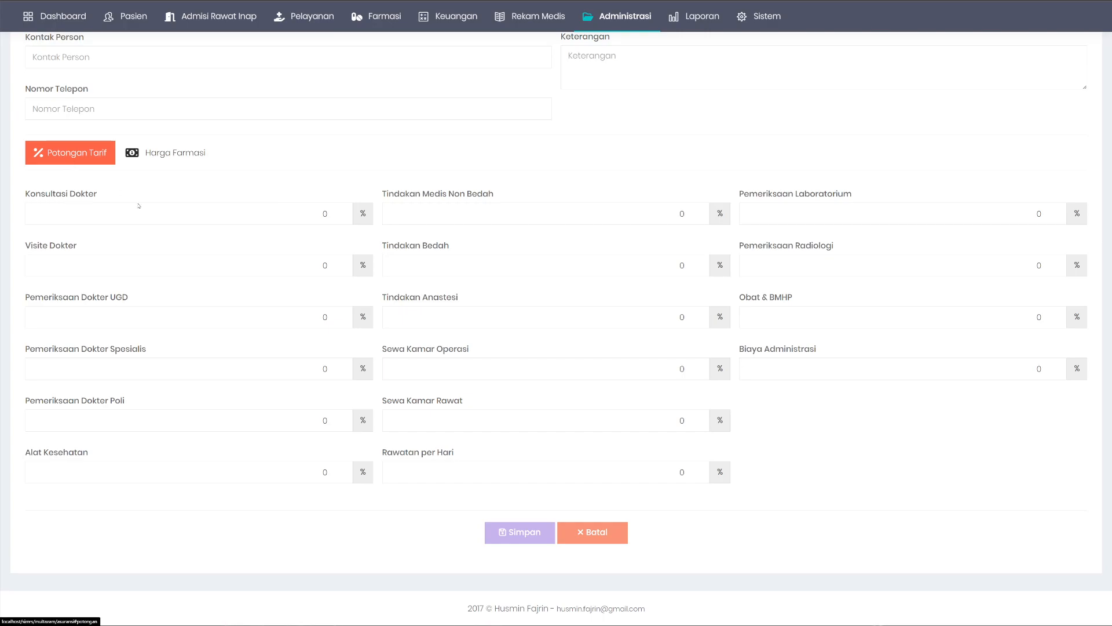
{"action": "scroll", "coordinate": [167, 374], "scroll_direction": "up", "scroll_amount": 2}
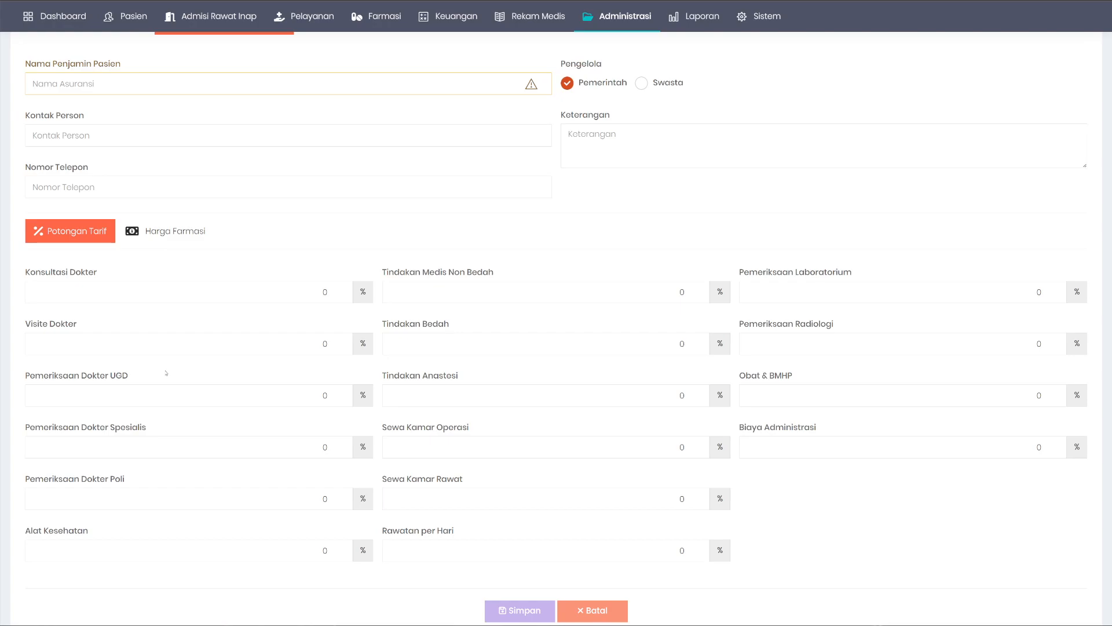
{"action": "scroll", "coordinate": [167, 373], "scroll_direction": "up", "scroll_amount": 2}
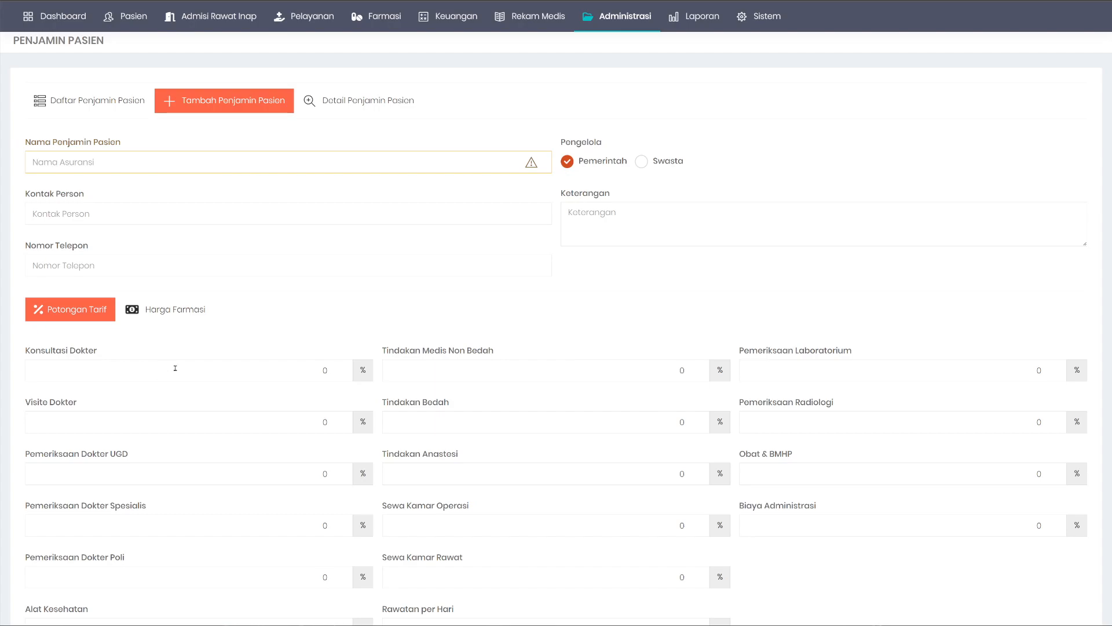
- Go through the Potongan Tarif discount fields from Visite Dokter down to Alat Kesehatan
{"action": "left_click", "coordinate": [248, 422]}
{"action": "left_click", "coordinate": [277, 474]}
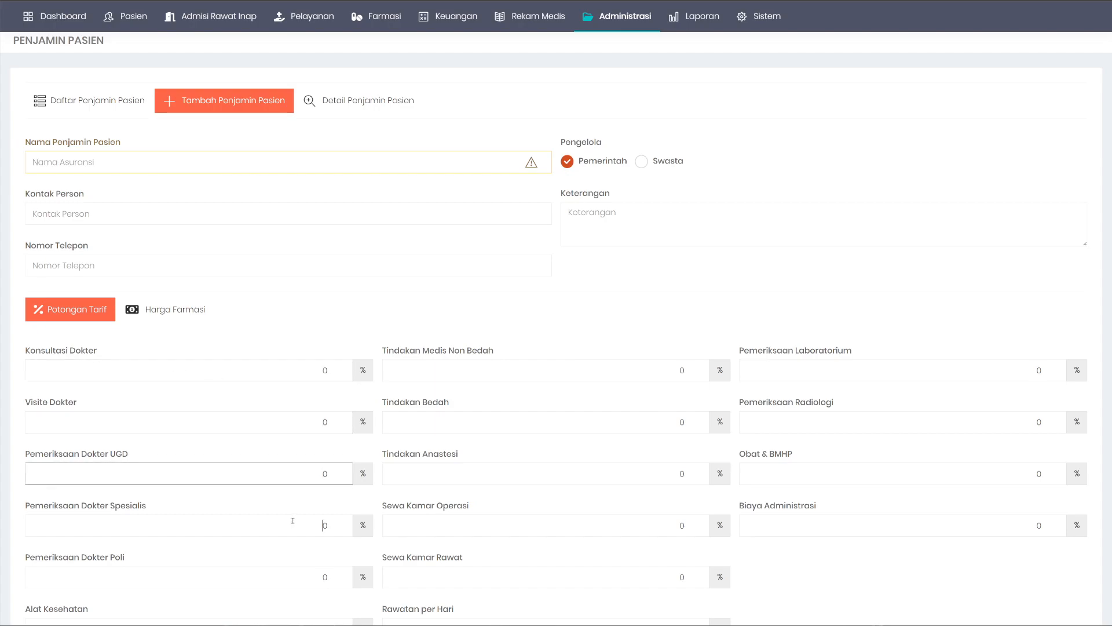
{"action": "left_click", "coordinate": [292, 523]}
{"action": "scroll", "coordinate": [291, 523], "scroll_direction": "down", "scroll_amount": 2}
{"action": "left_click", "coordinate": [292, 501]}
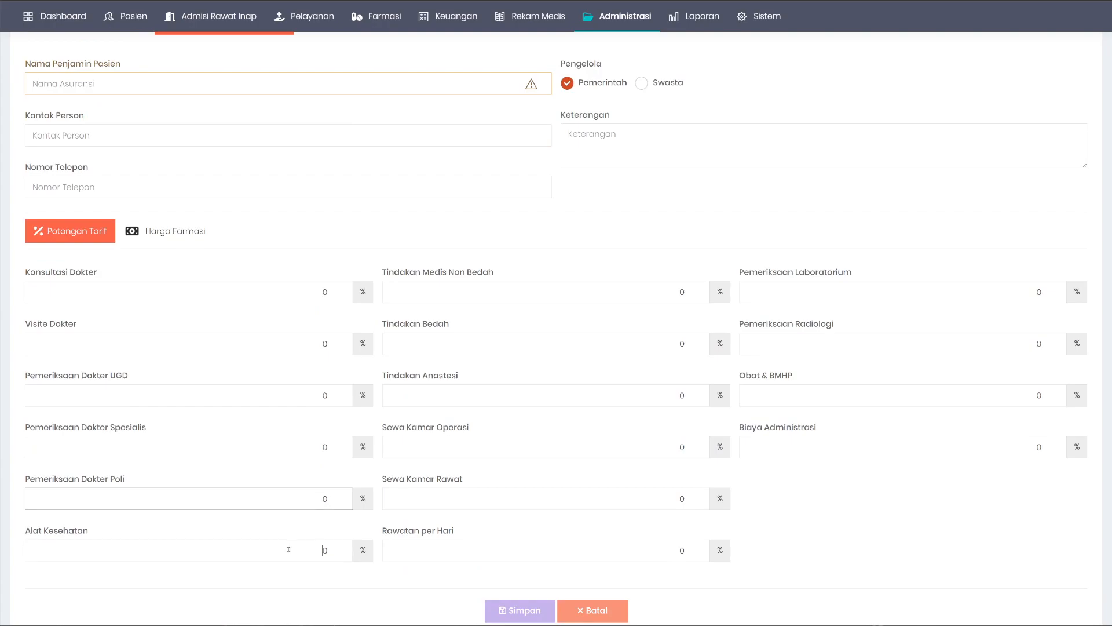
{"action": "scroll", "coordinate": [280, 503], "scroll_direction": "up", "scroll_amount": 3}
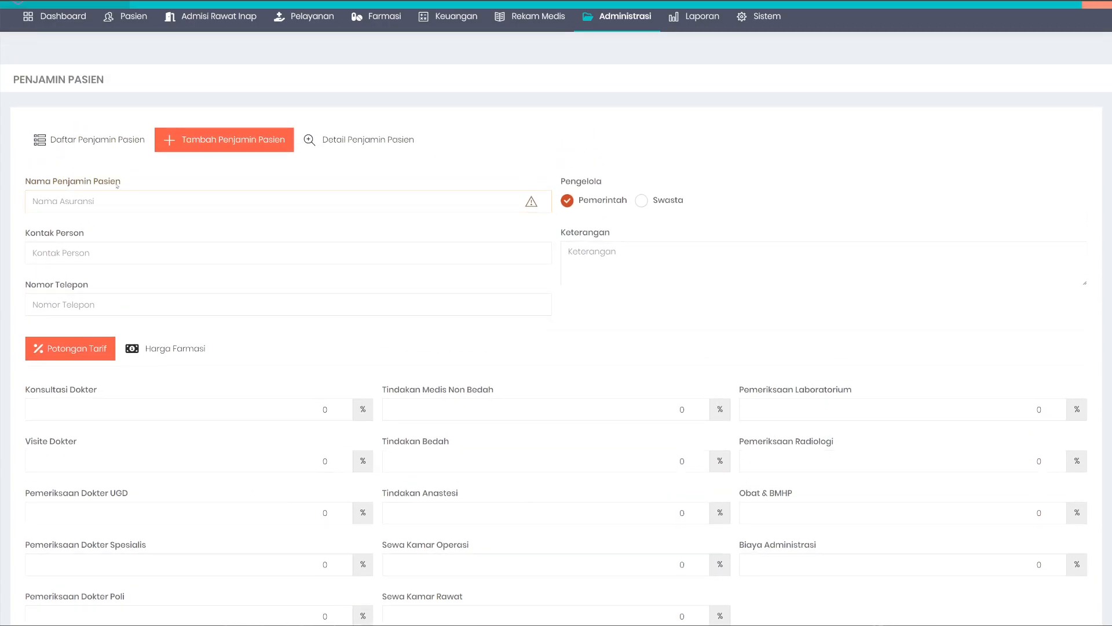
- Enter Asuransi A as the new guarantor's name
{"action": "left_click", "coordinate": [99, 201]}
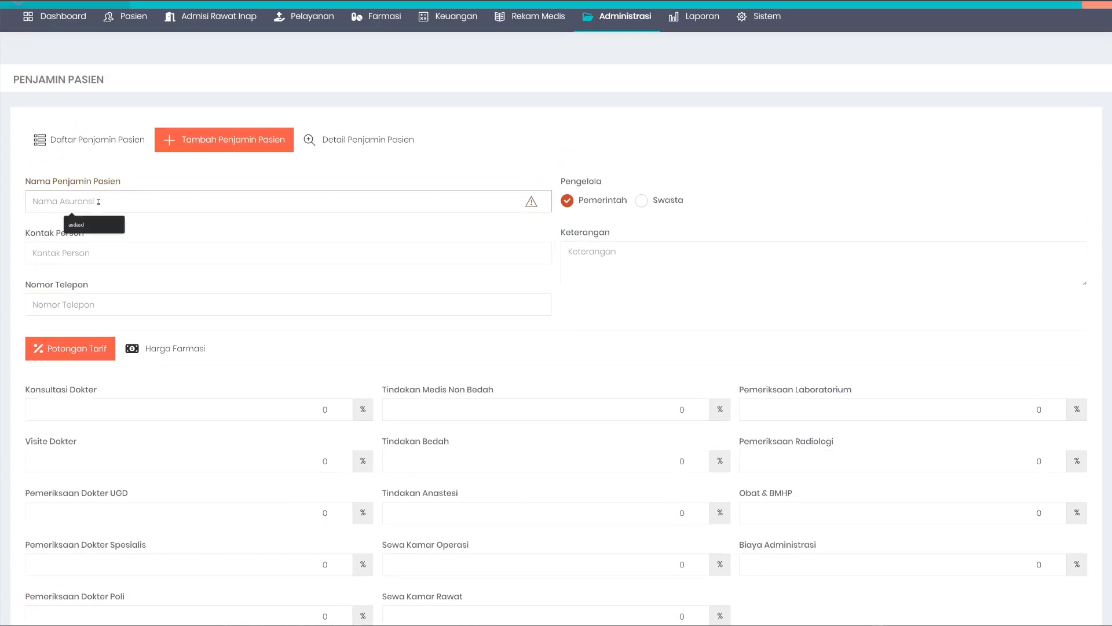
{"action": "type", "text": "Asura"}
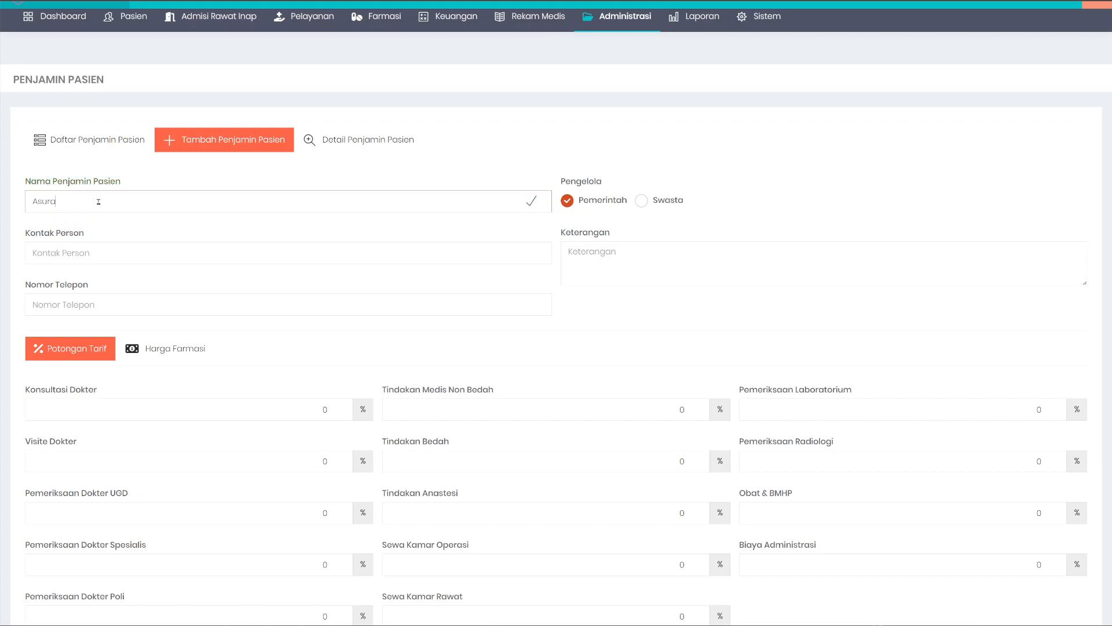
{"action": "type", "text": "nsi A"}
{"action": "scroll", "coordinate": [279, 334], "scroll_direction": "down", "scroll_amount": 2}
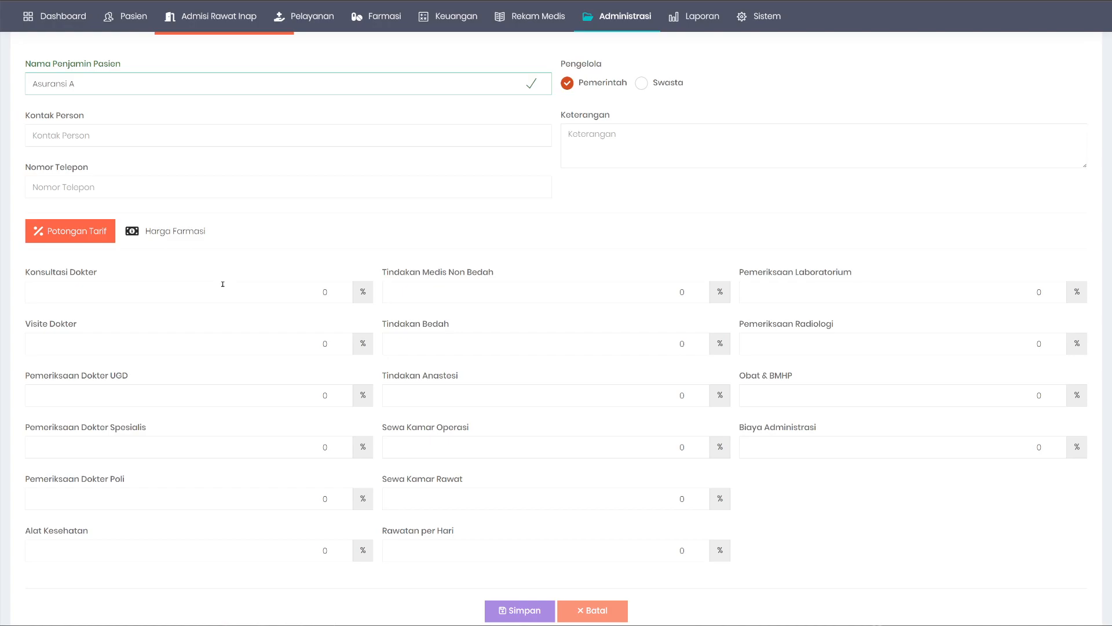
- Try a 5% discount for Visite Dokter and for Sewa Kamar Rawat, resetting each to 0
{"action": "left_click", "coordinate": [268, 339]}
{"action": "type", "text": "5"}
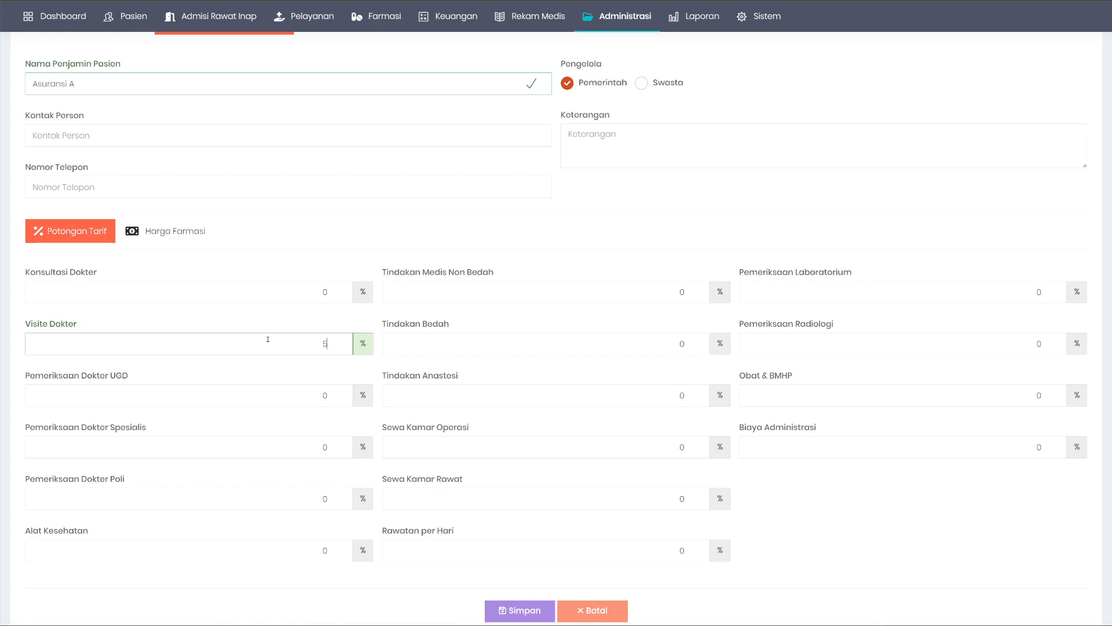
{"action": "left_click_drag", "start_coordinate": [316, 335], "coordinate": [349, 334]}
{"action": "type", "text": "0"}
{"action": "left_click", "coordinate": [588, 493]}
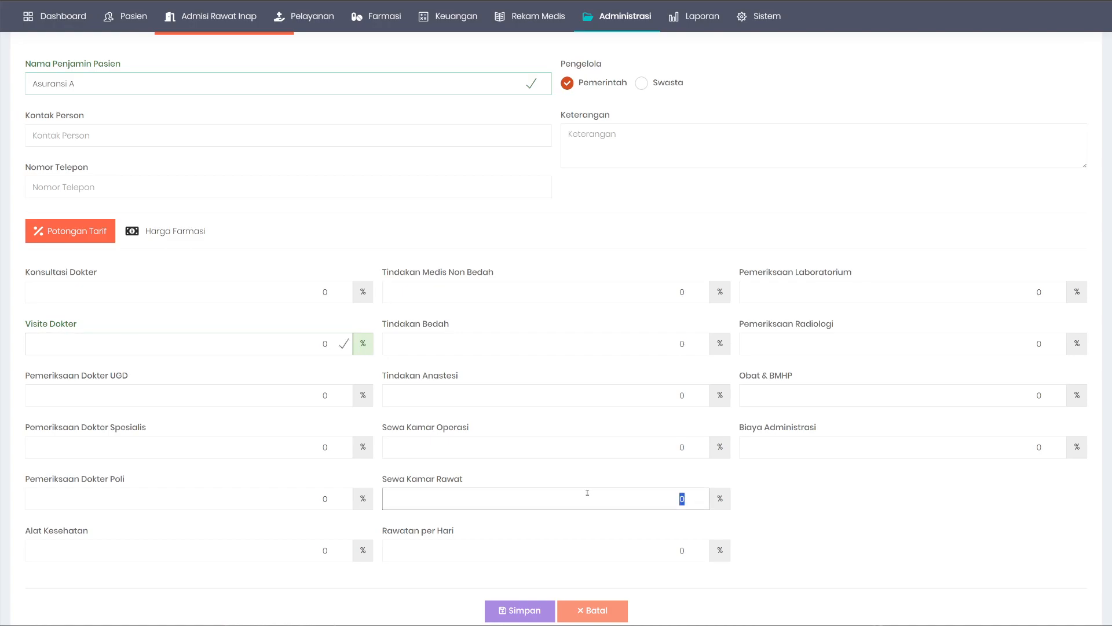
{"action": "type", "text": "5"}
{"action": "key", "text": "BackSpace"}
{"action": "type", "text": "0"}
- Examine the Harga Farmasi settings: outpatient/emergency and inpatient prescription margins, Tuslah and Embalase
{"action": "left_click", "coordinate": [174, 230]}
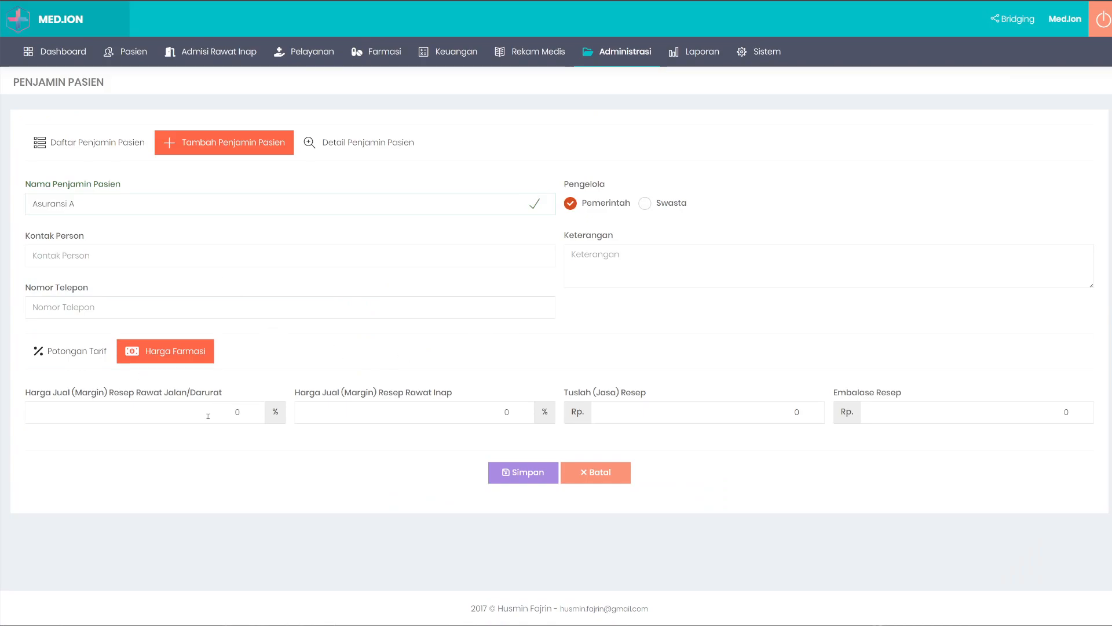
{"action": "left_click", "coordinate": [42, 352]}
{"action": "left_click", "coordinate": [152, 355]}
{"action": "left_click_drag", "start_coordinate": [47, 394], "coordinate": [139, 399]}
{"action": "left_click", "coordinate": [246, 412]}
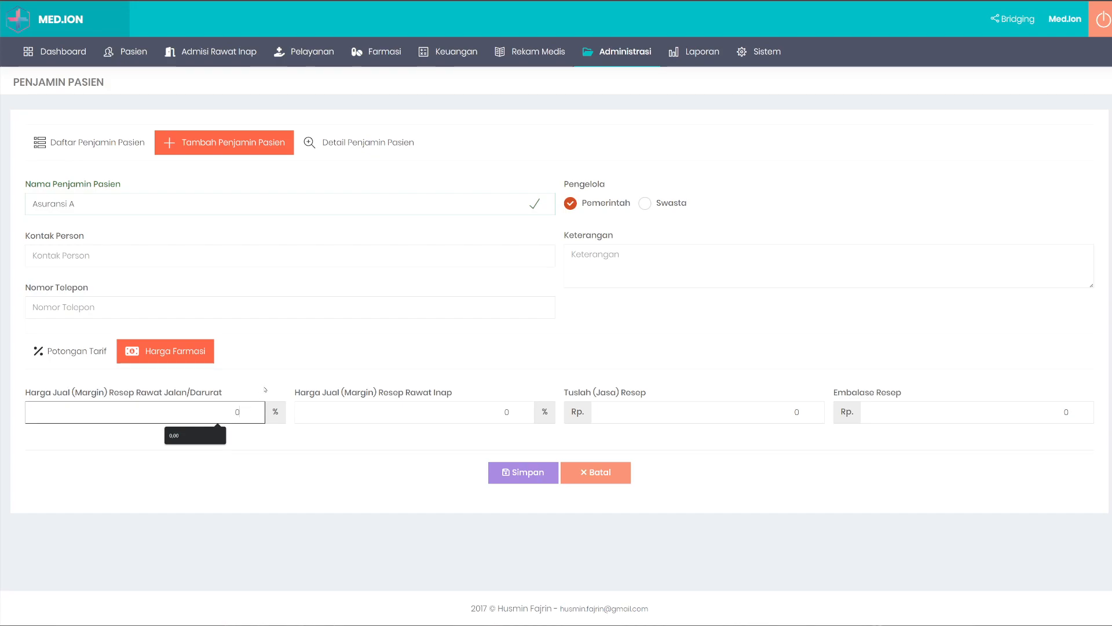
{"action": "key", "text": "Tab"}
{"action": "key", "text": "Tab"}
{"action": "key", "text": "Tab"}
{"action": "key", "text": "Tab"}
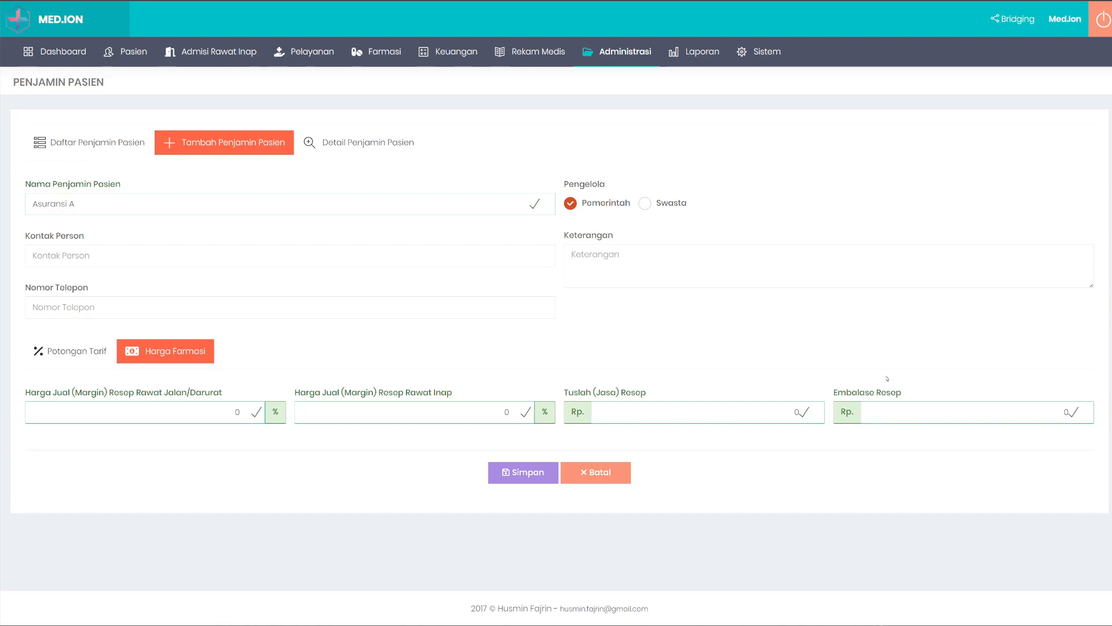
- Try a Tuslah (Jasa) Resep fee of Rp 500, then reset it to 0
{"action": "left_click", "coordinate": [675, 417]}
{"action": "left_click", "coordinate": [681, 379]}
{"action": "left_click", "coordinate": [734, 411]}
{"action": "type", "text": "500"}
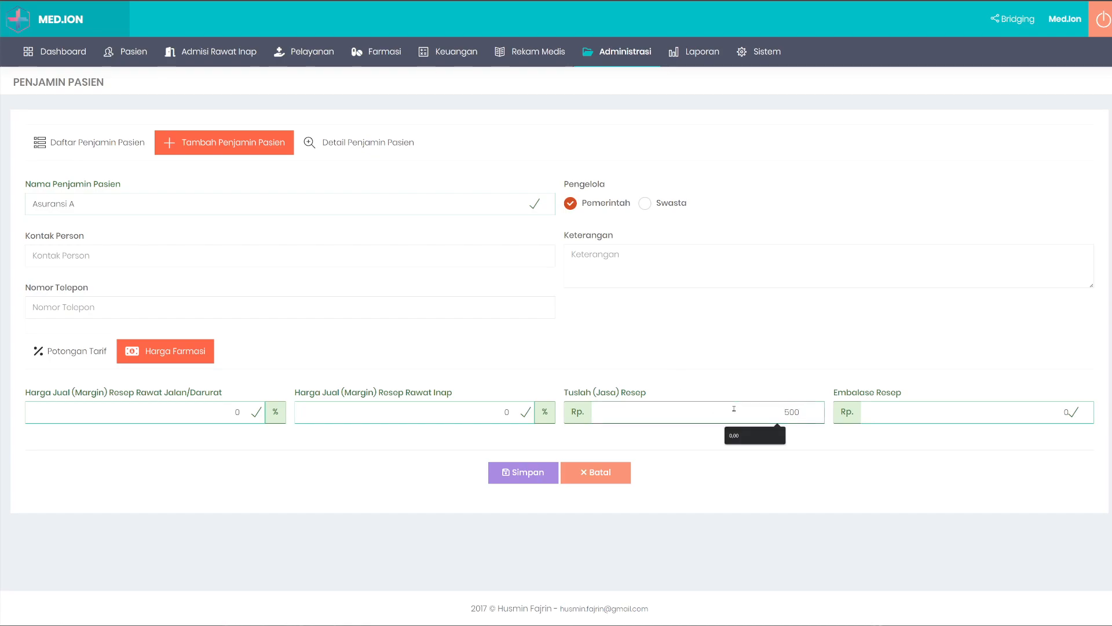
{"action": "left_click", "coordinate": [736, 409]}
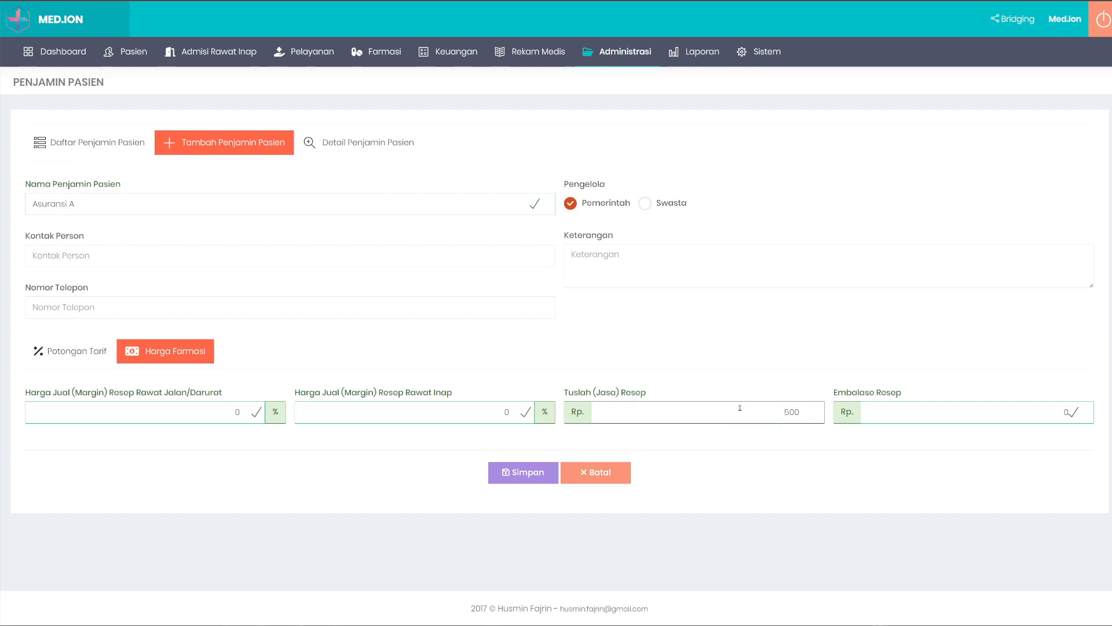
{"action": "key", "text": "BackSpace"}
{"action": "key", "text": "BackSpace"}
{"action": "key", "text": "BackSpace"}
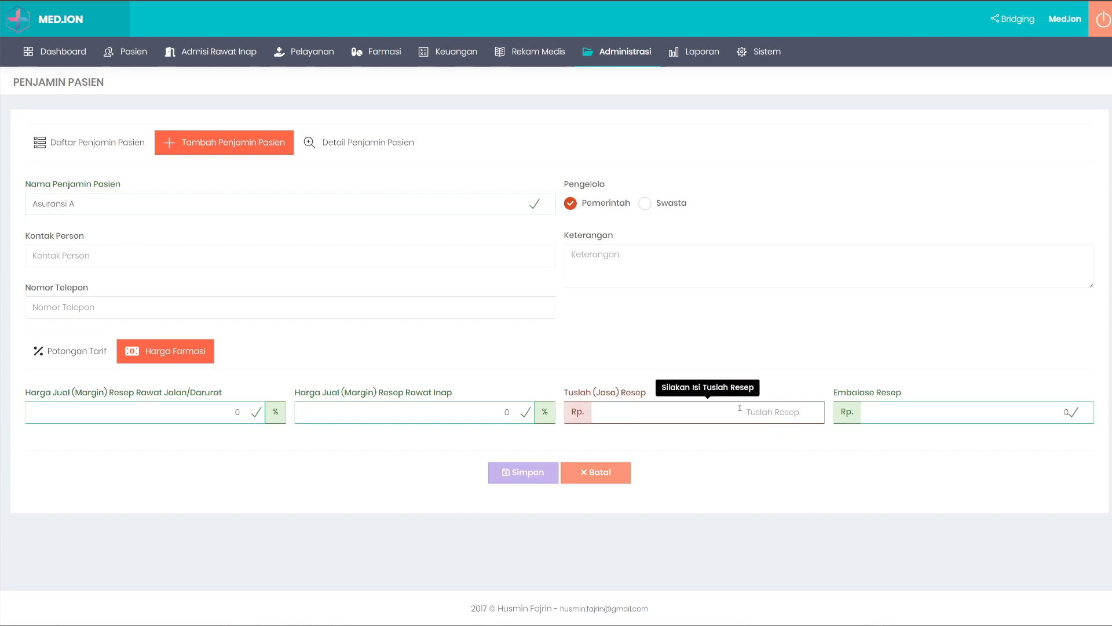
{"action": "type", "text": "0"}
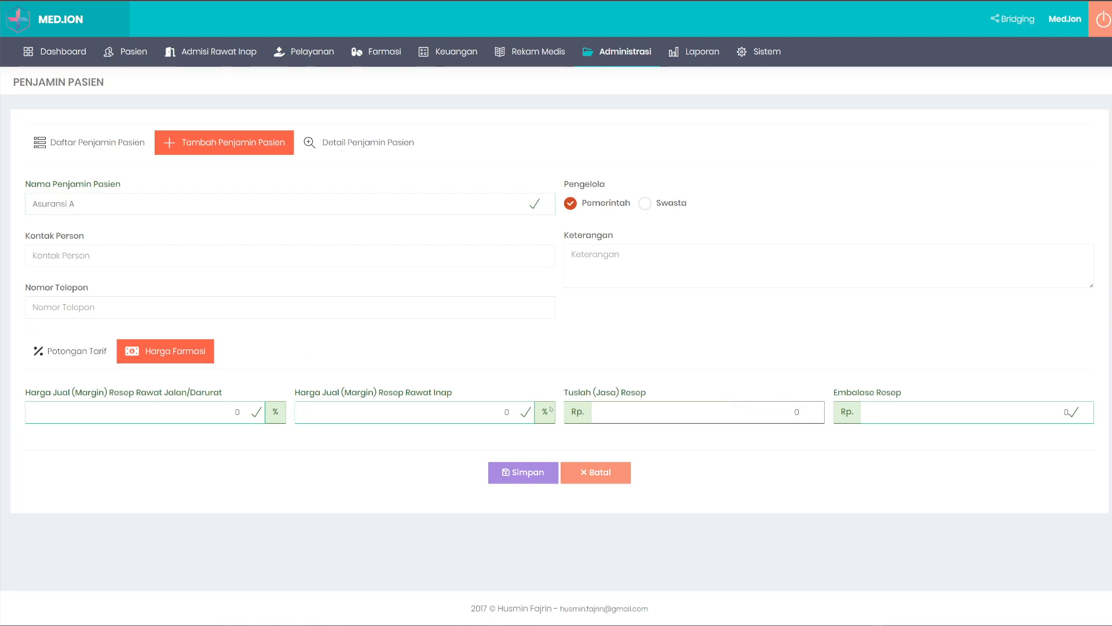
- Review the Potongan Tarif discounts once more and return to the patient guarantor list without saving the entry
{"action": "left_click", "coordinate": [77, 359]}
{"action": "scroll", "coordinate": [606, 462], "scroll_direction": "down", "scroll_amount": 3}
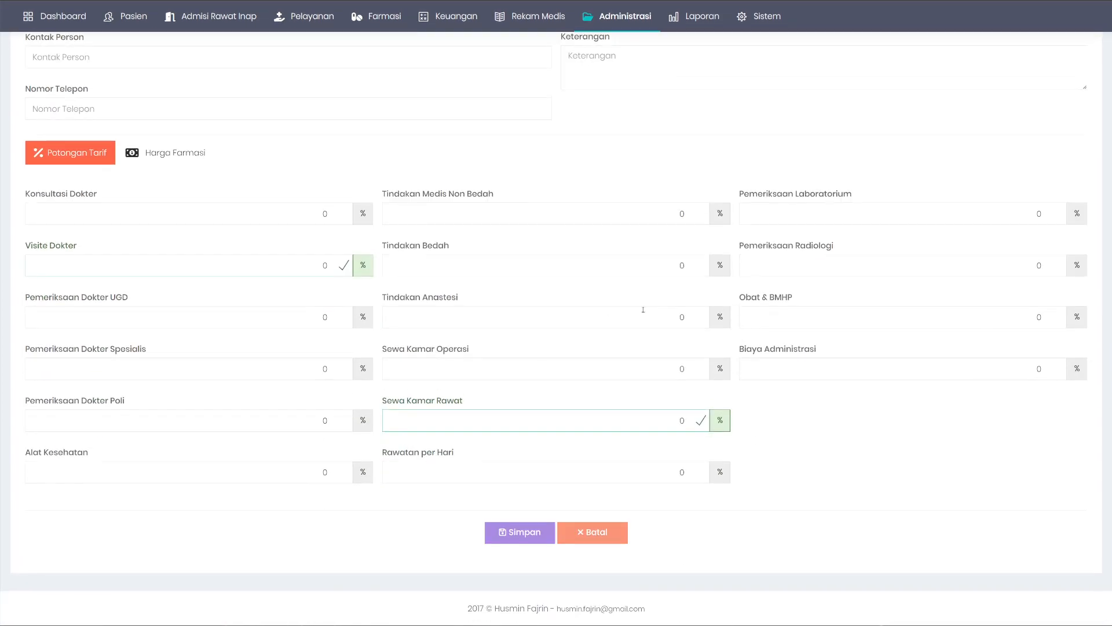
{"action": "scroll", "coordinate": [606, 462], "scroll_direction": "up", "scroll_amount": 3}
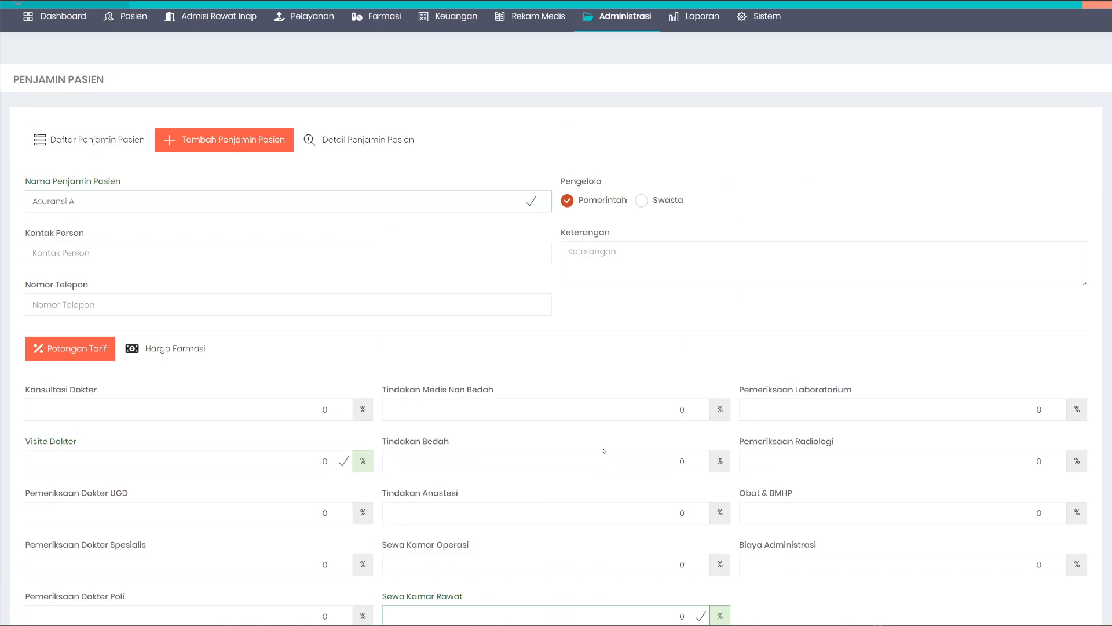
{"action": "left_click", "coordinate": [93, 141]}
- Open Rekanan Penunjang, check the form for adding a supporting partner and return to the partner list
{"action": "mouse_move", "coordinate": [615, 52]}
{"action": "left_click", "coordinate": [612, 173]}
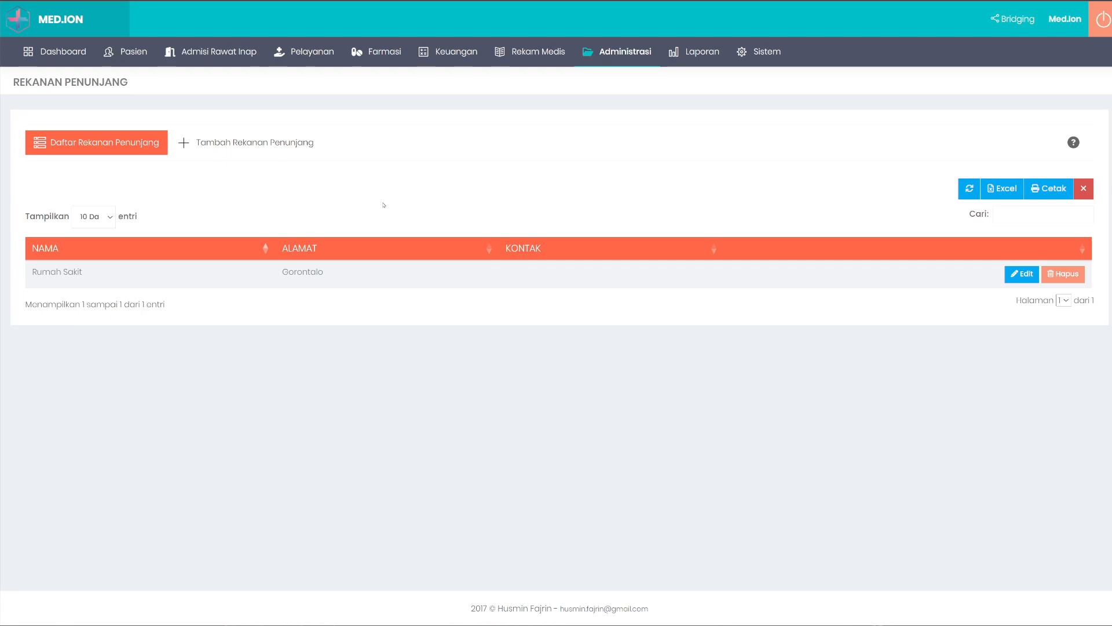
{"action": "left_click", "coordinate": [260, 148]}
{"action": "left_click", "coordinate": [121, 145]}
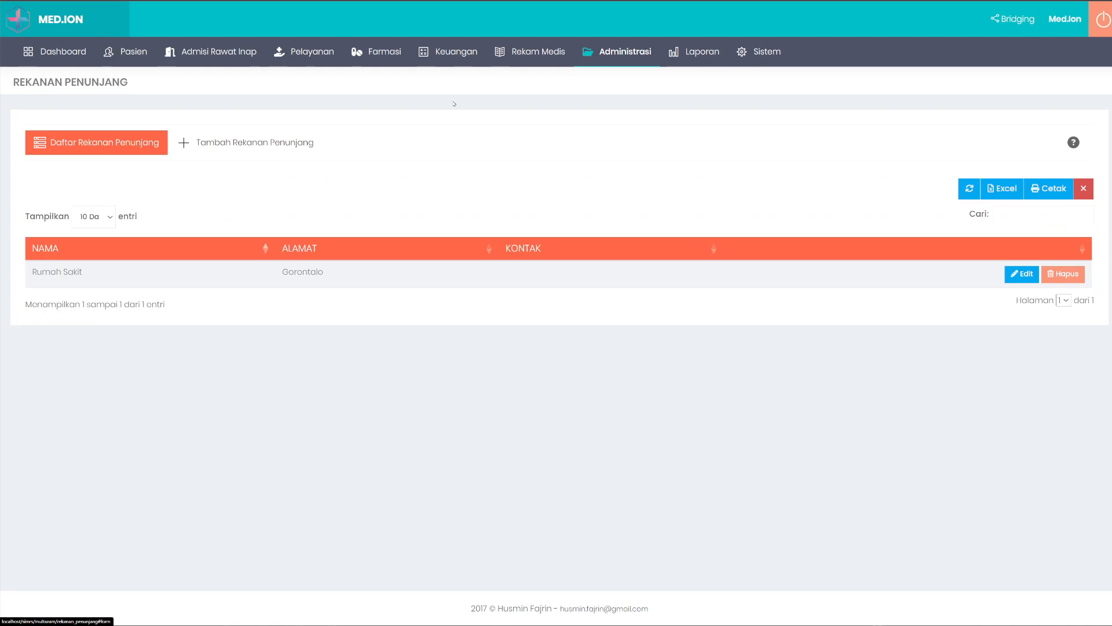
- Open the Tenaga Kesehatan list and look over the Tarif Pelayanan and Farmasi options
{"action": "mouse_move", "coordinate": [599, 61]}
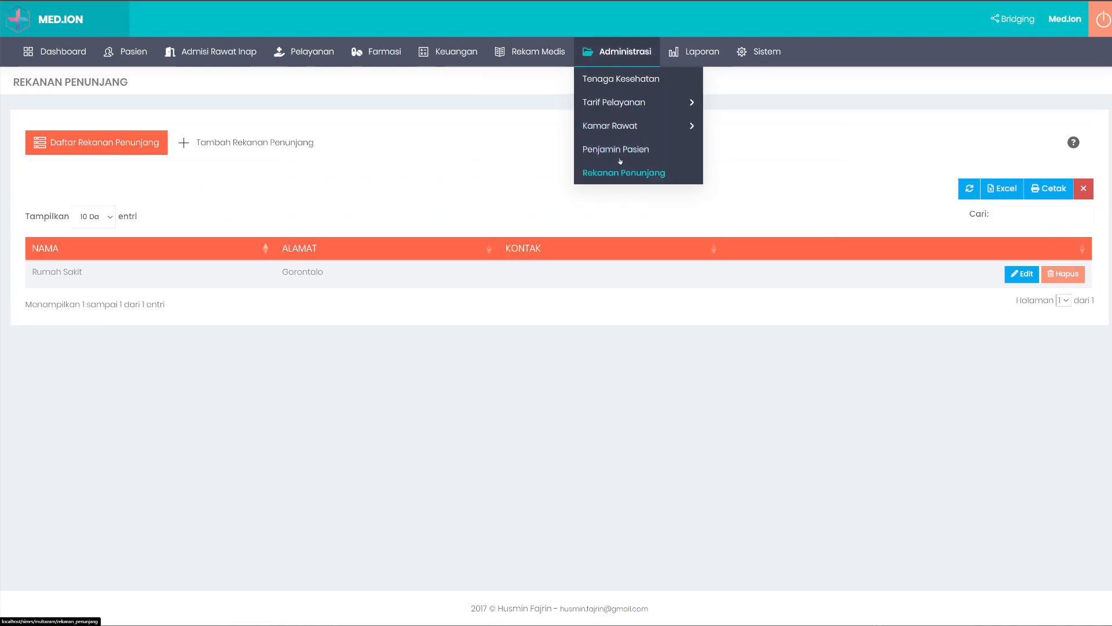
{"action": "left_click", "coordinate": [619, 81]}
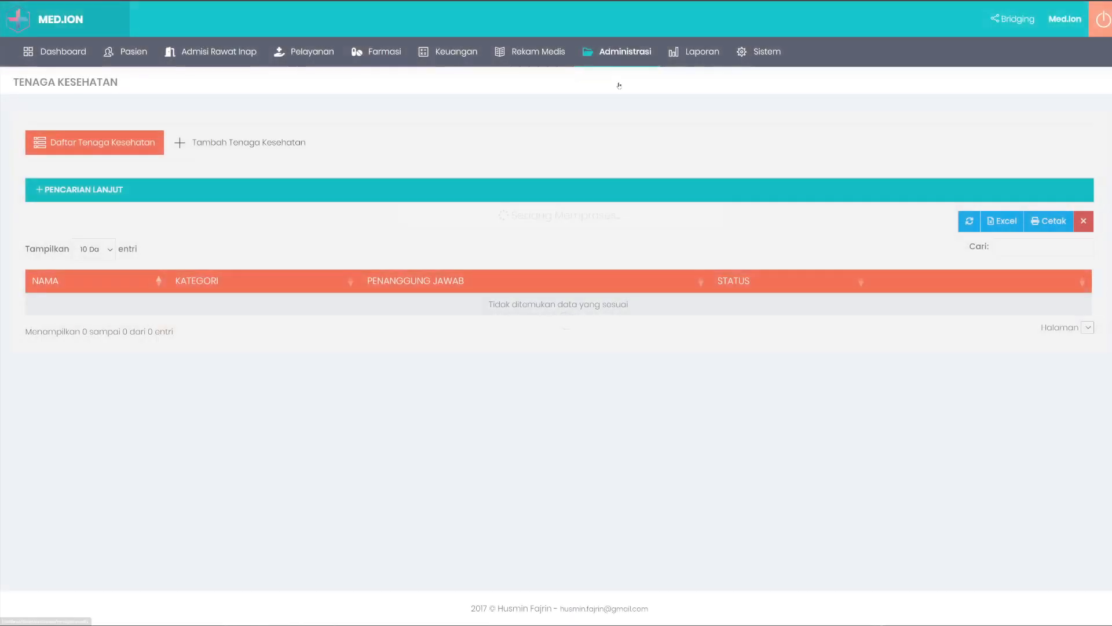
{"action": "mouse_move", "coordinate": [629, 102]}
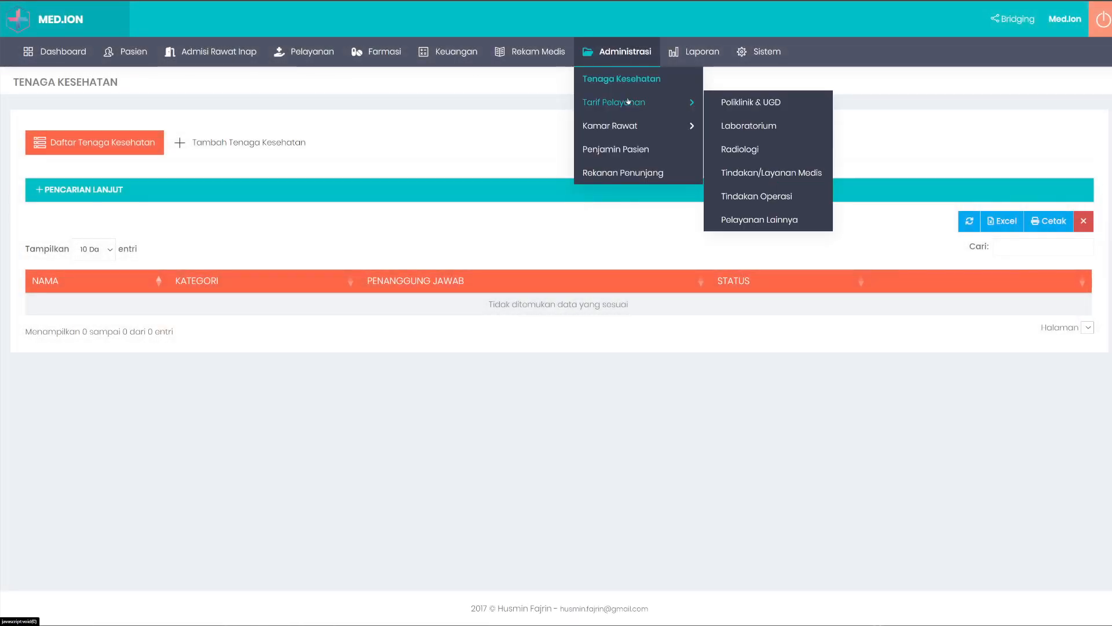
{"action": "mouse_move", "coordinate": [403, 68]}
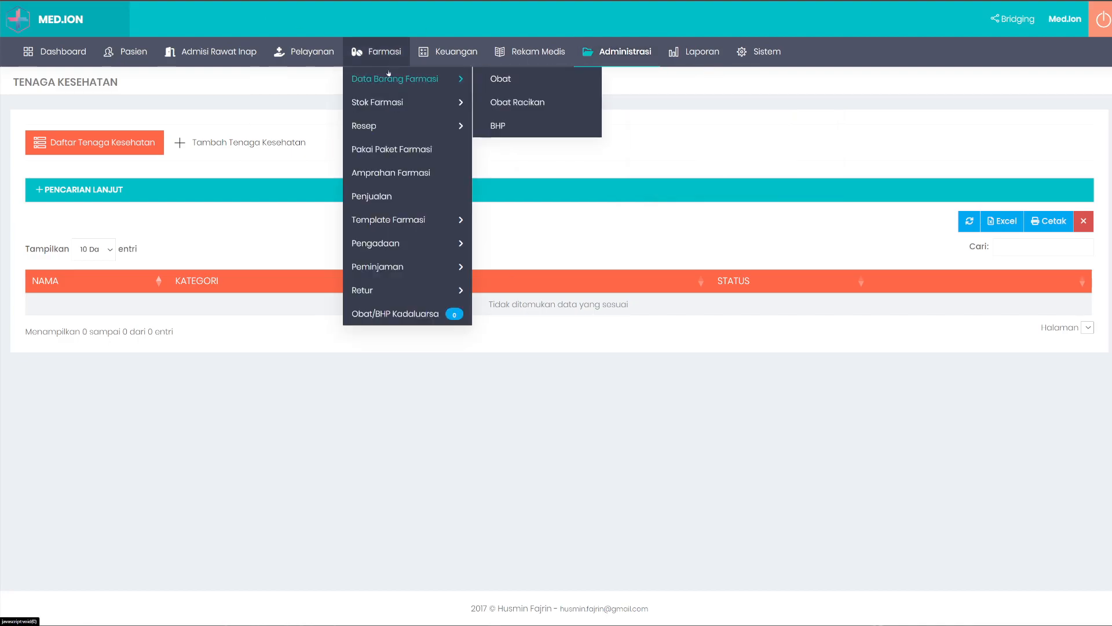